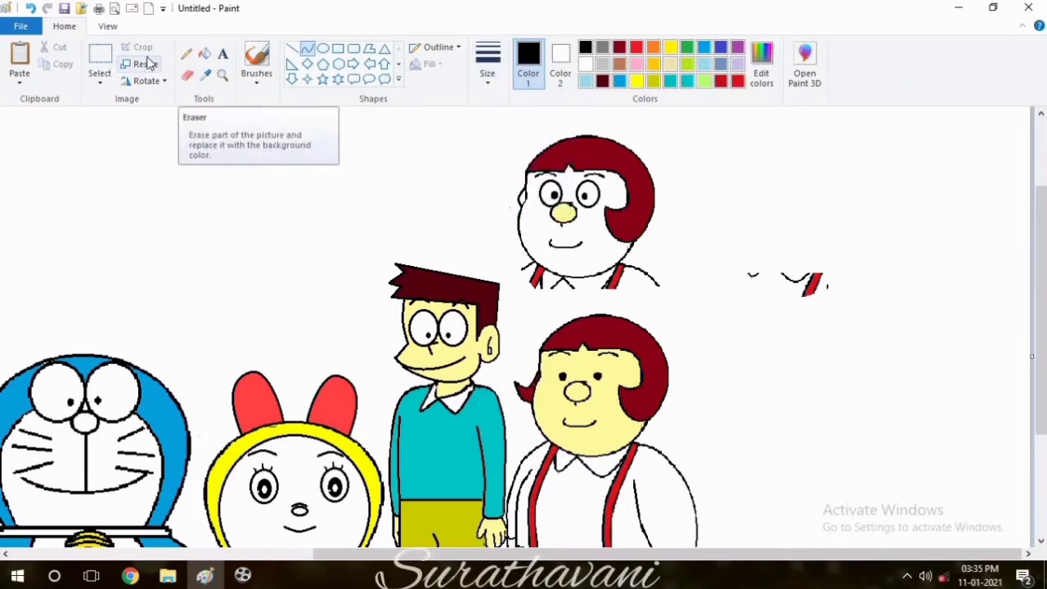
Remove all the dark red hair from the uncoloured head above the girl, deleting the upper section and erasing the remaining side lock
click(99, 57)
drag(490, 123, 650, 172)
key(Delete)
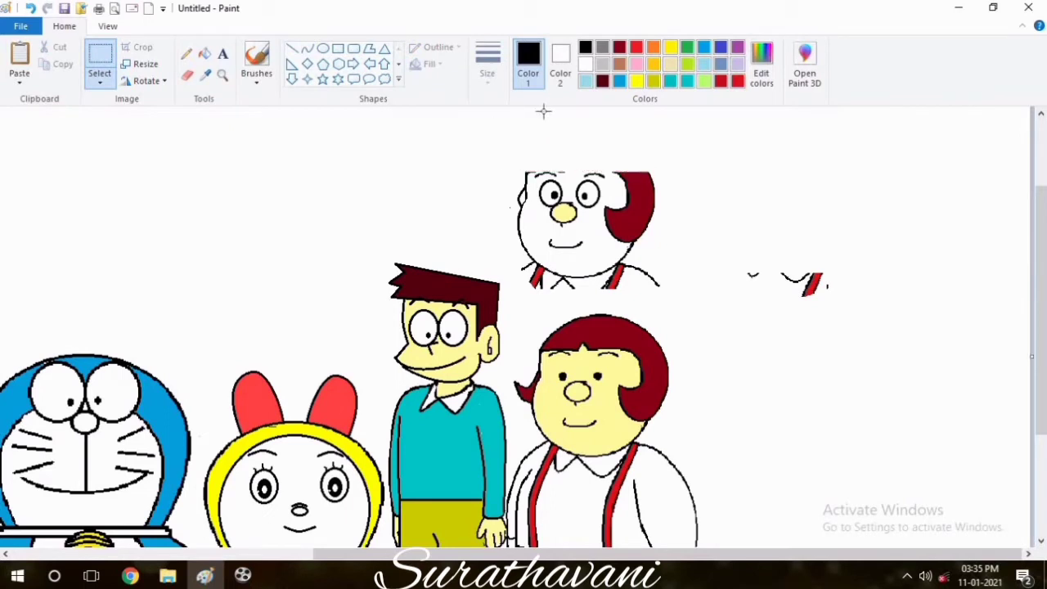
click(187, 74)
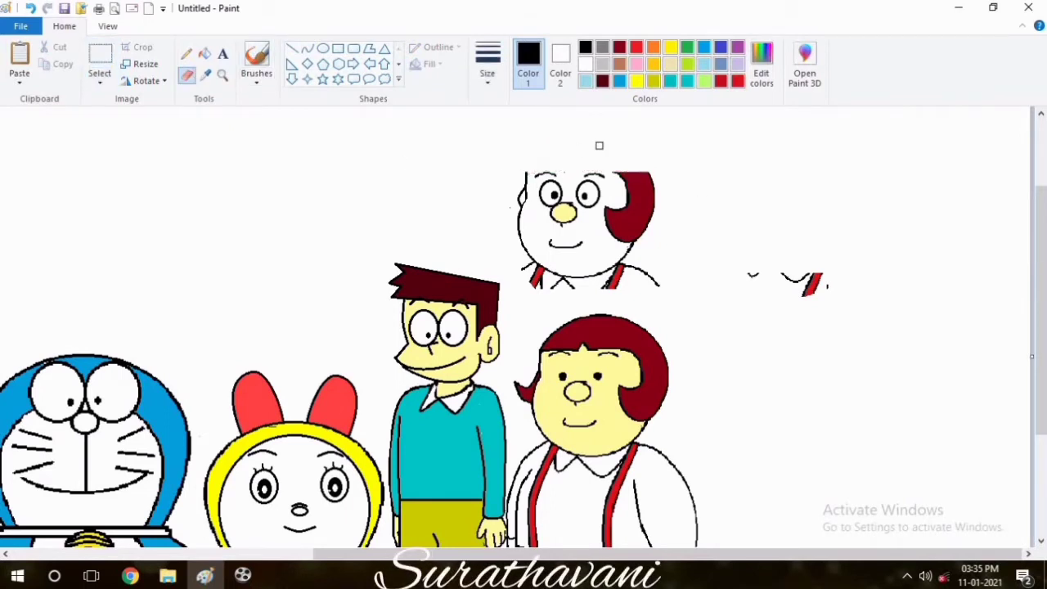
mouse_move(599, 145)
mouse_down()
mouse_move(612, 171)
mouse_move(604, 212)
mouse_move(622, 240)
mouse_move(650, 215)
mouse_move(627, 173)
mouse_move(635, 219)
mouse_move(639, 188)
mouse_up()
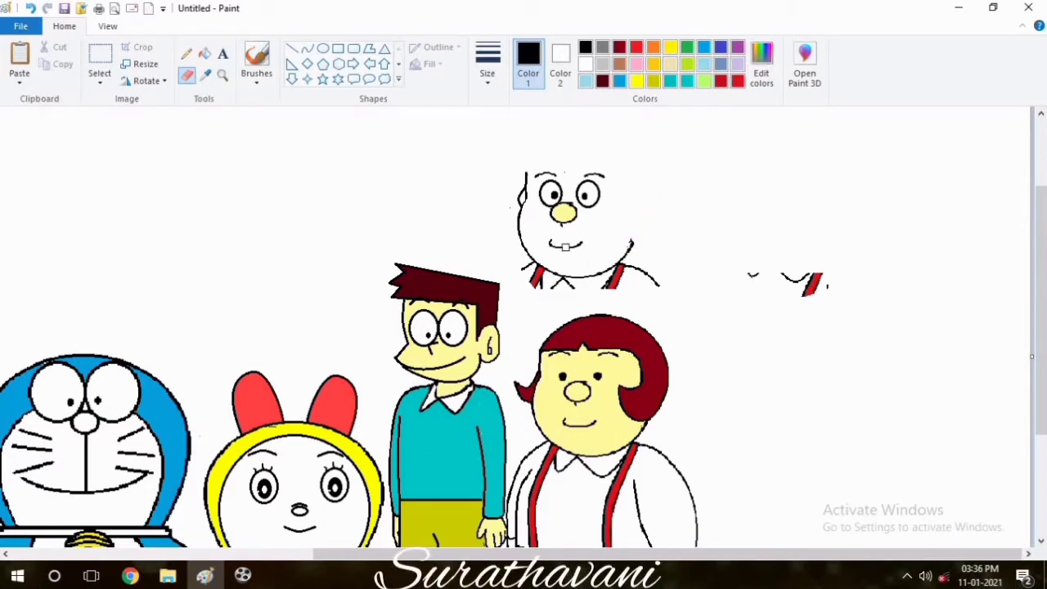
Redraw the mouth as a wider, slanted black smile and extend the jaw curve up the right cheek
click(308, 49)
mouse_move(556, 246)
mouse_down()
mouse_move(600, 238)
mouse_move(577, 247)
mouse_up()
click(186, 74)
click(308, 49)
mouse_move(630, 254)
mouse_down()
mouse_move(637, 230)
mouse_move(632, 243)
mouse_up()
Draw a black ear at the right side of the head with the Pencil and touch up its edge in white
click(187, 54)
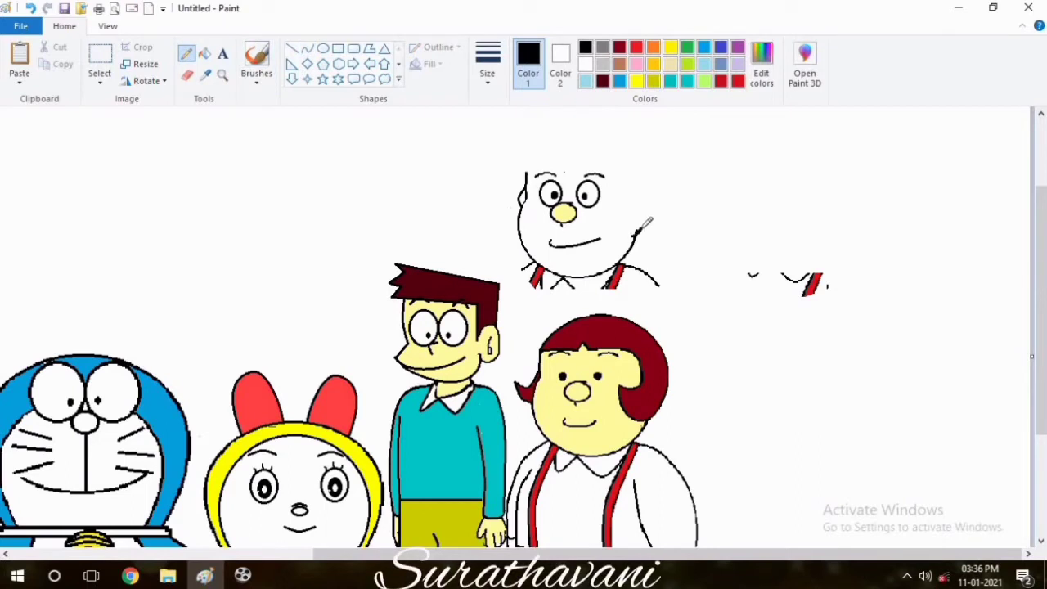
drag(633, 219, 639, 211)
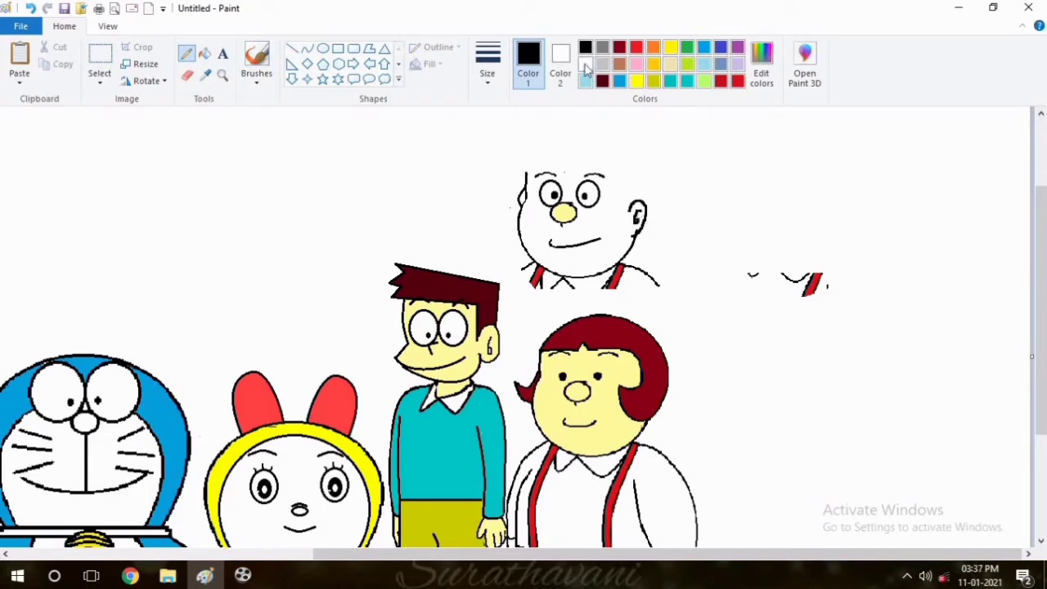
click(586, 63)
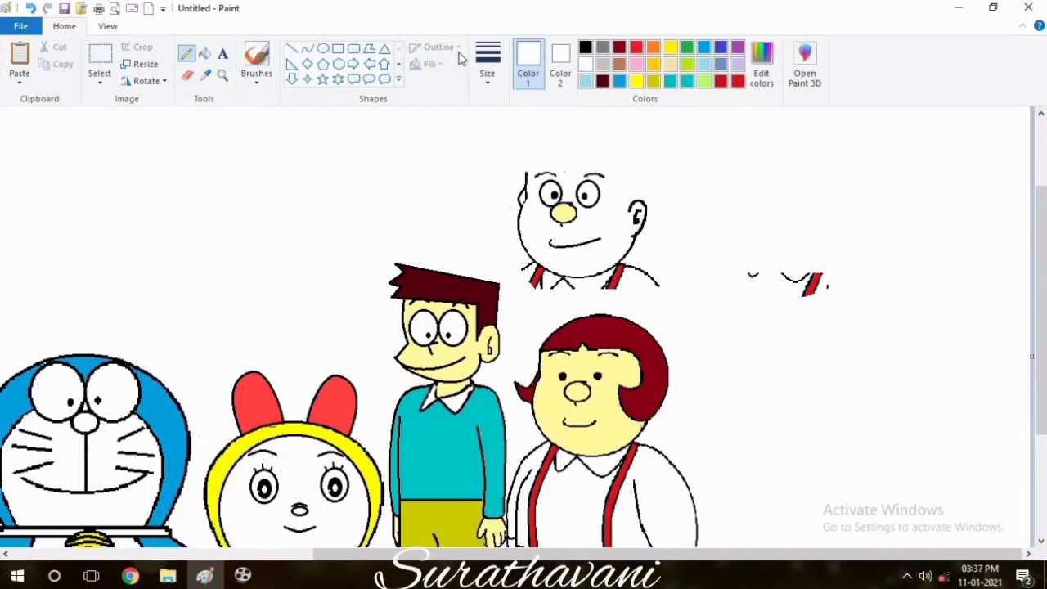
click(307, 49)
drag(629, 212, 634, 203)
Draw the hairline in black curves from the ear up the temple and across the forehead, with a small point at the corner
click(586, 48)
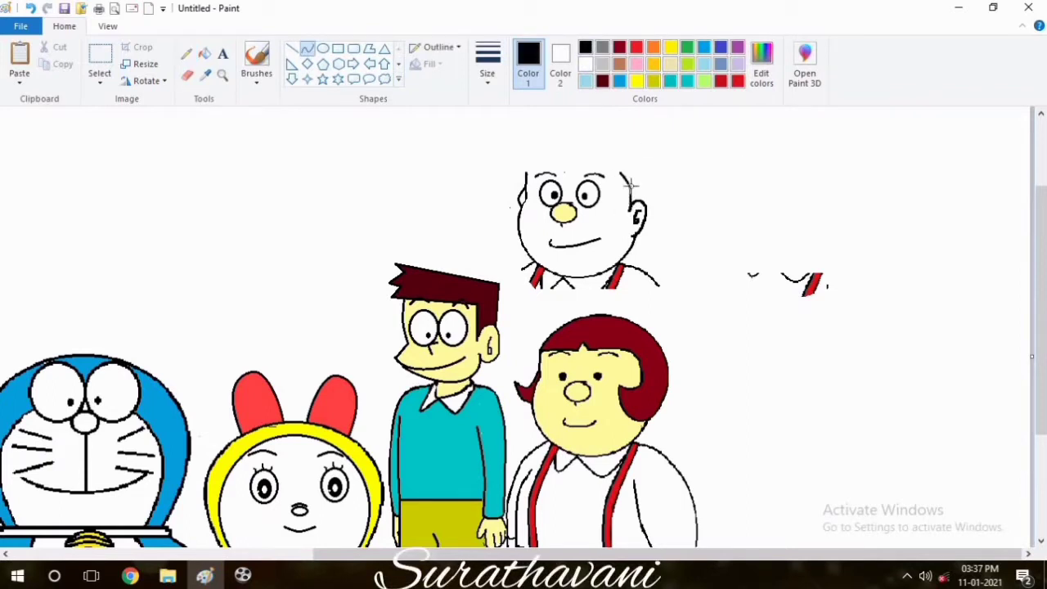
click(630, 188)
click(736, 168)
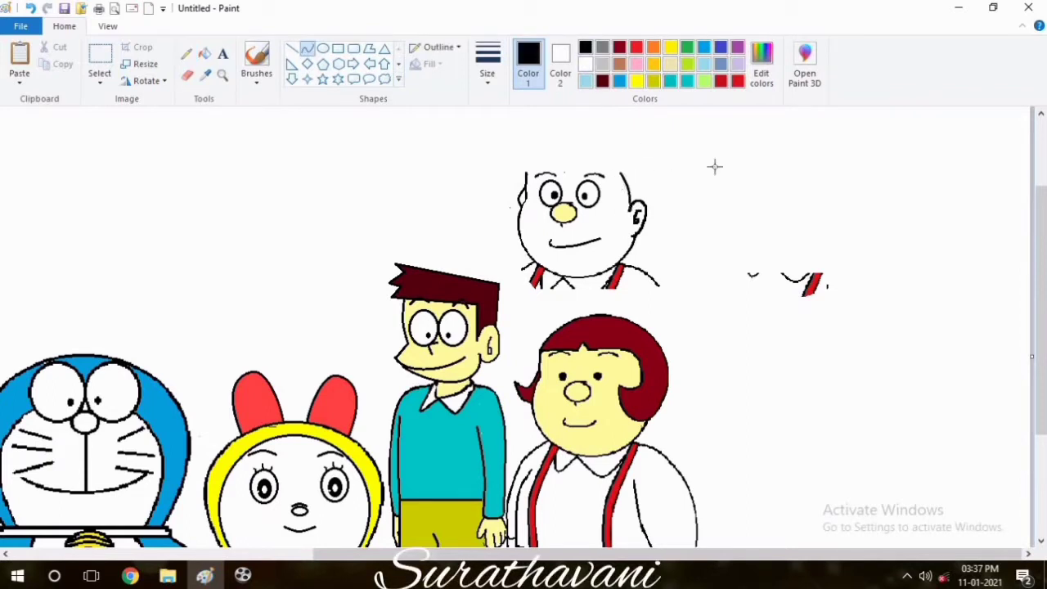
drag(620, 174, 614, 168)
click(628, 166)
mouse_move(557, 161)
mouse_down()
mouse_move(525, 172)
mouse_move(551, 158)
mouse_up()
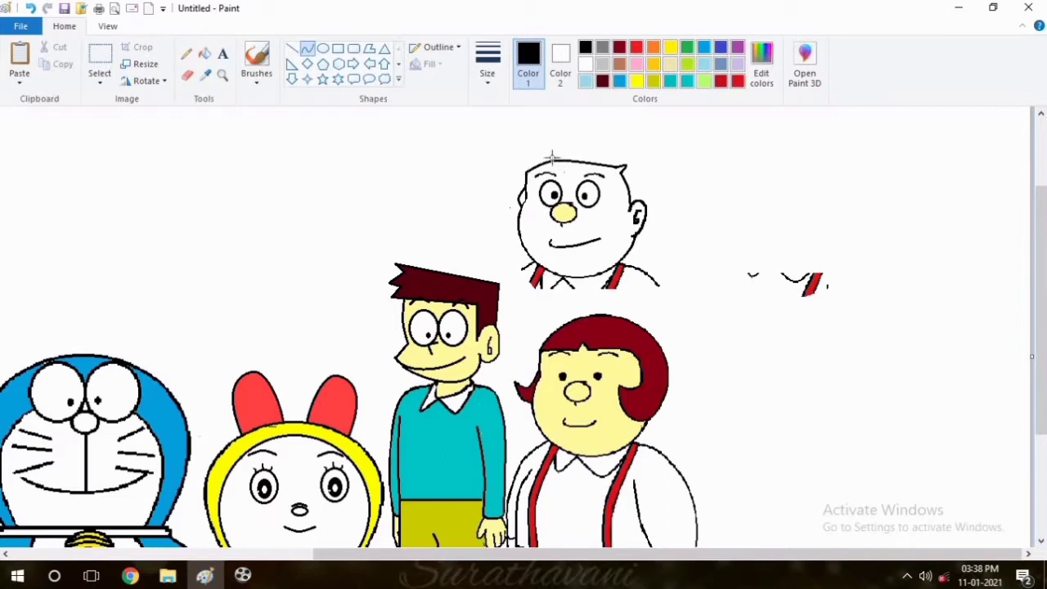
click(553, 158)
click(694, 160)
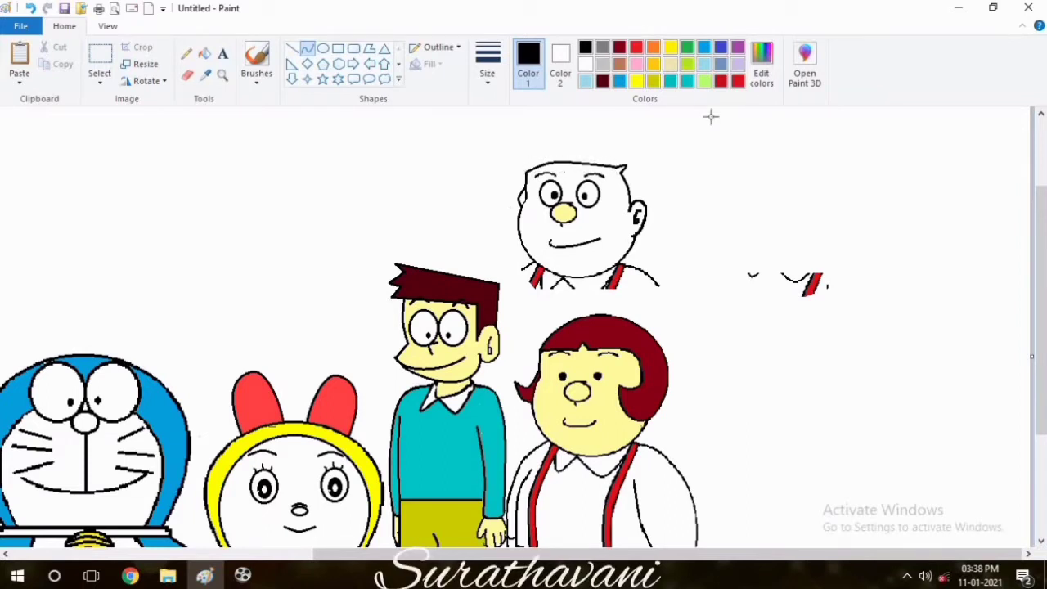
Outline the outer hair with curves from the ear over the crown and add a round curl above the forehead
drag(644, 203, 626, 144)
mouse_move(640, 168)
mouse_down()
mouse_move(555, 137)
mouse_move(602, 130)
mouse_up()
click(666, 148)
click(738, 239)
drag(625, 144, 541, 143)
mouse_move(586, 140)
mouse_down()
mouse_move(613, 132)
mouse_move(601, 132)
mouse_up()
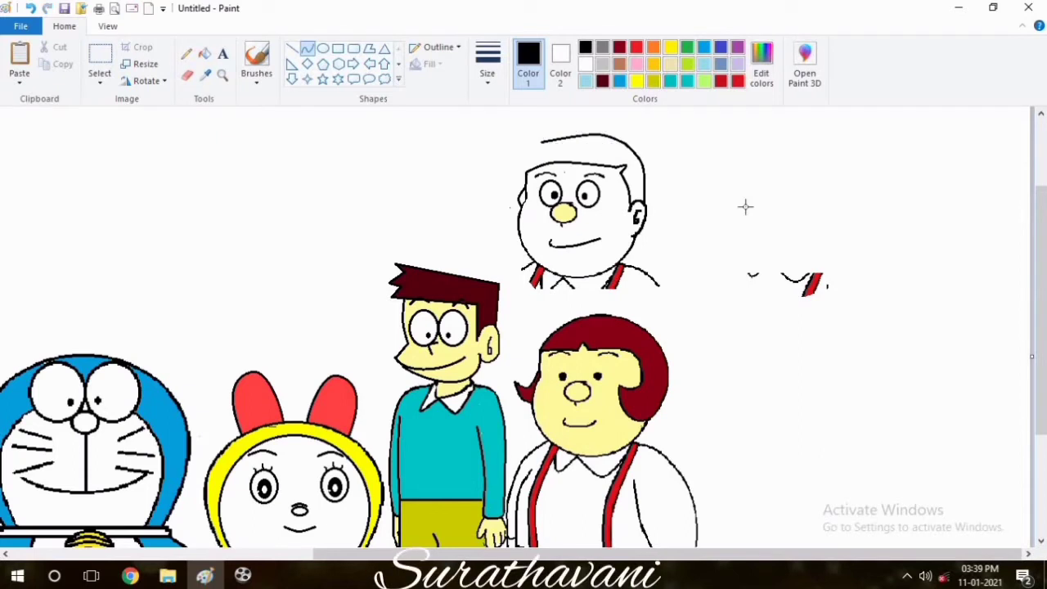
click(323, 49)
mouse_move(513, 134)
mouse_down()
mouse_move(548, 169)
mouse_move(523, 156)
mouse_up()
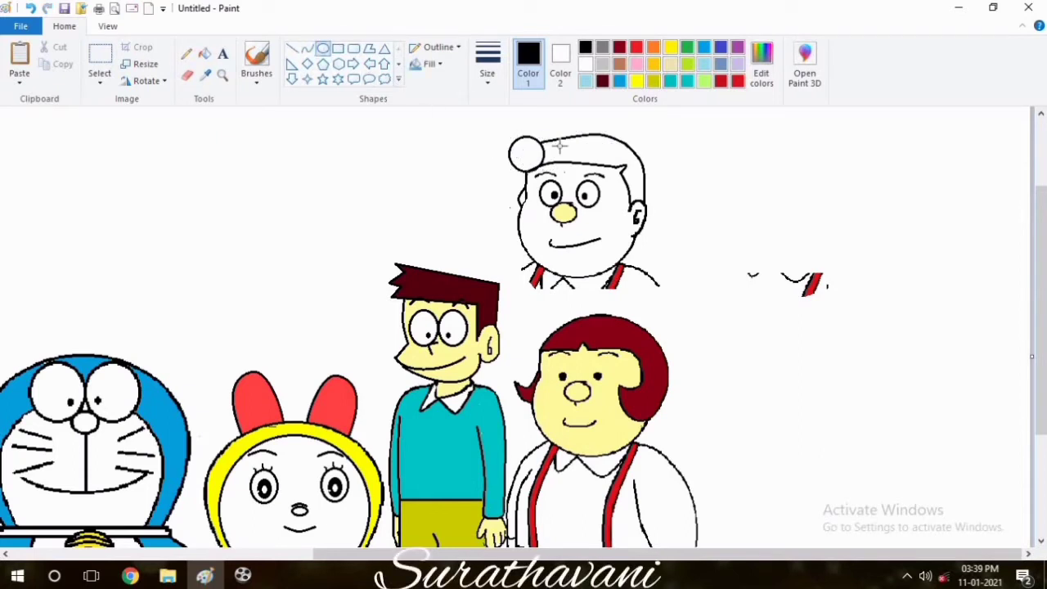
Erase the overlap between curl and hair, plus the leftover suspenders, collar and shoulder lines around the chin
click(187, 79)
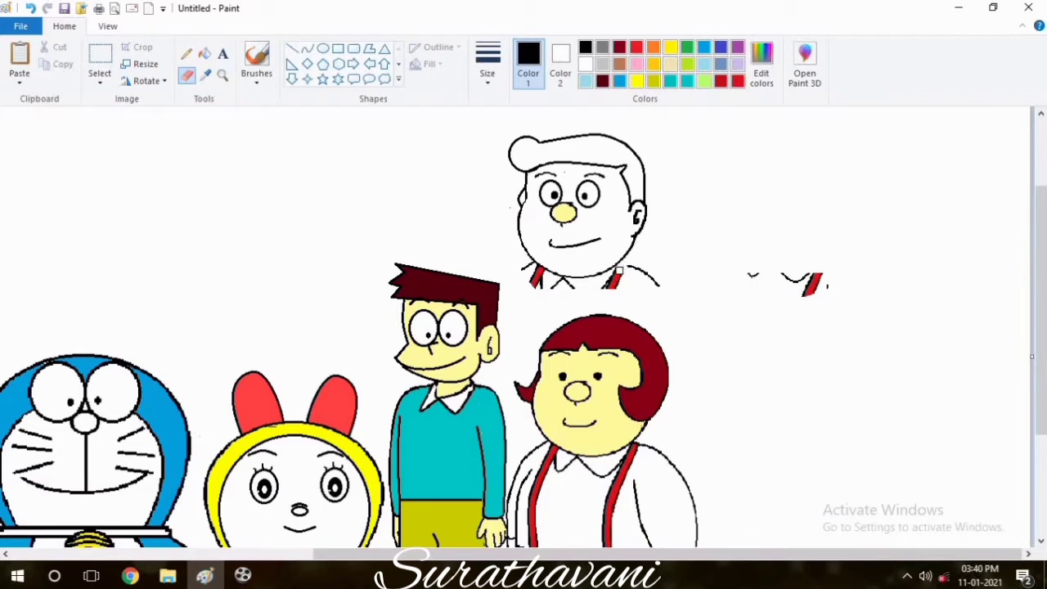
drag(619, 272, 818, 279)
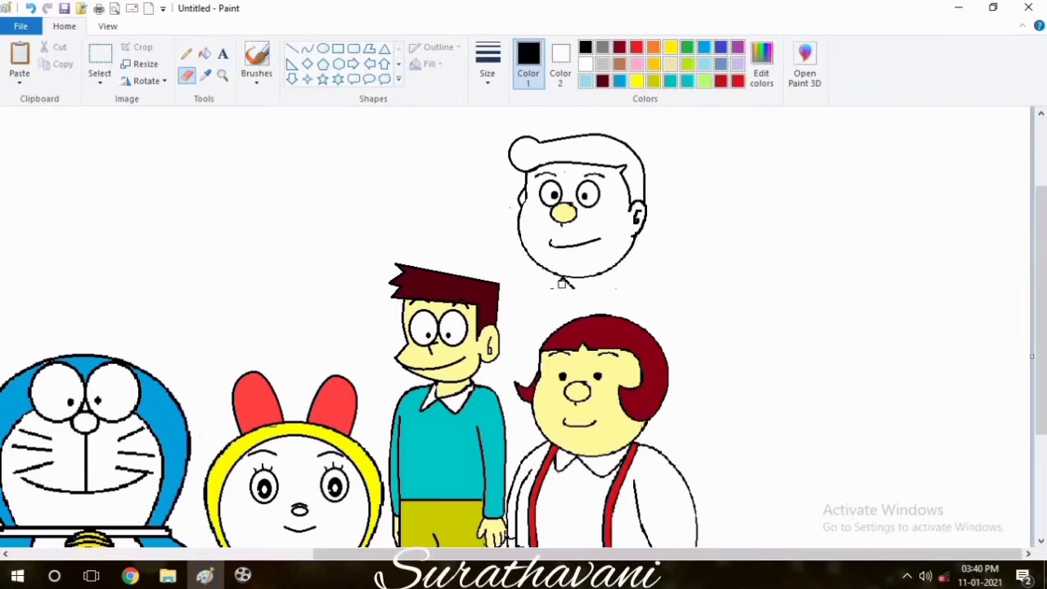
mouse_move(561, 283)
mouse_down()
mouse_move(573, 286)
mouse_move(562, 282)
mouse_up()
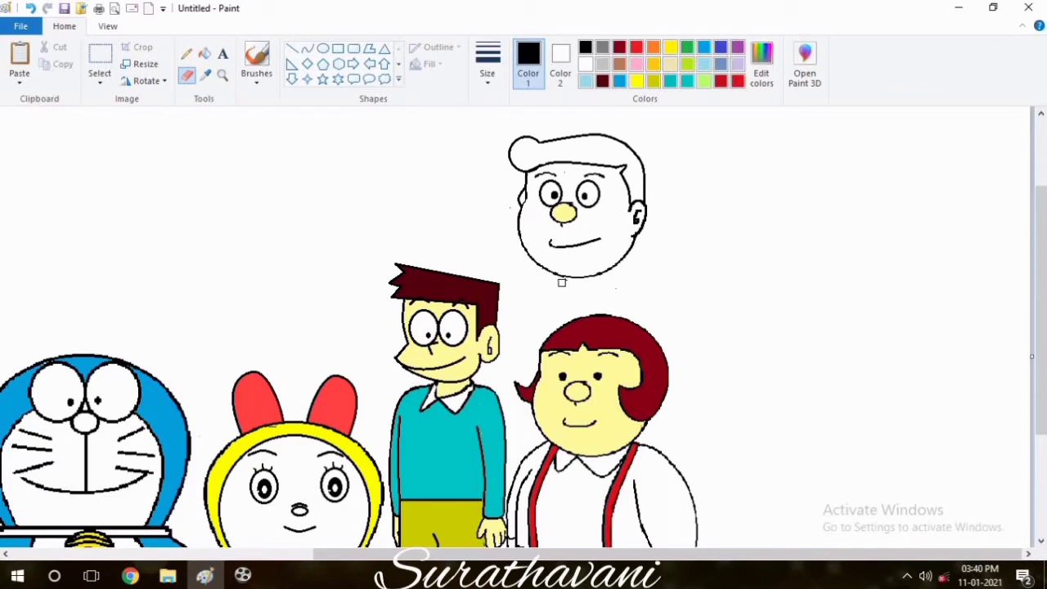
Draw the neck line and a two-pointed shirt collar under the chin with black curves
click(307, 49)
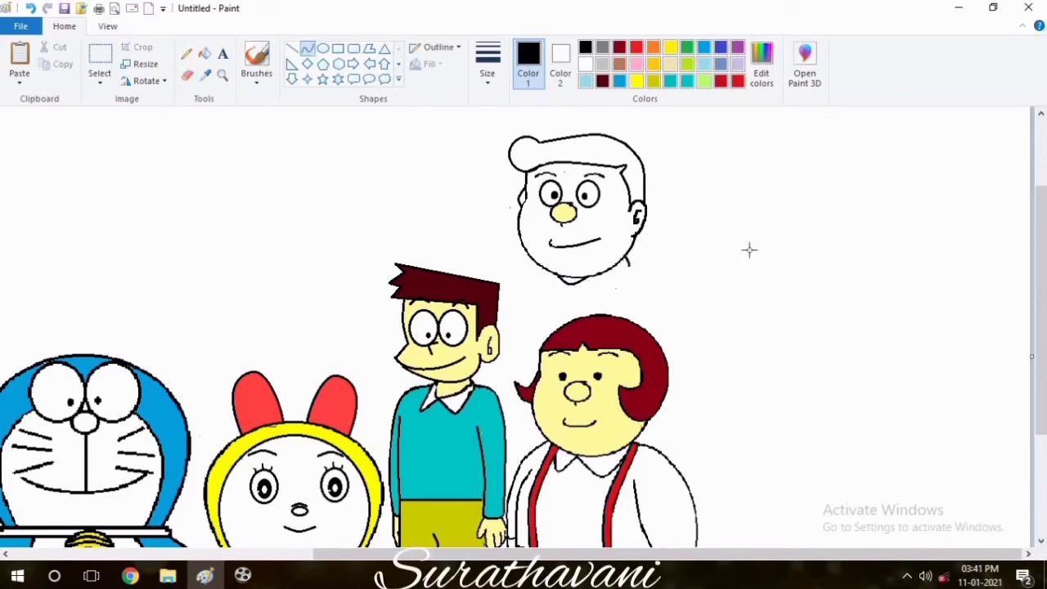
mouse_move(623, 264)
mouse_down()
mouse_move(564, 283)
mouse_move(586, 321)
mouse_up()
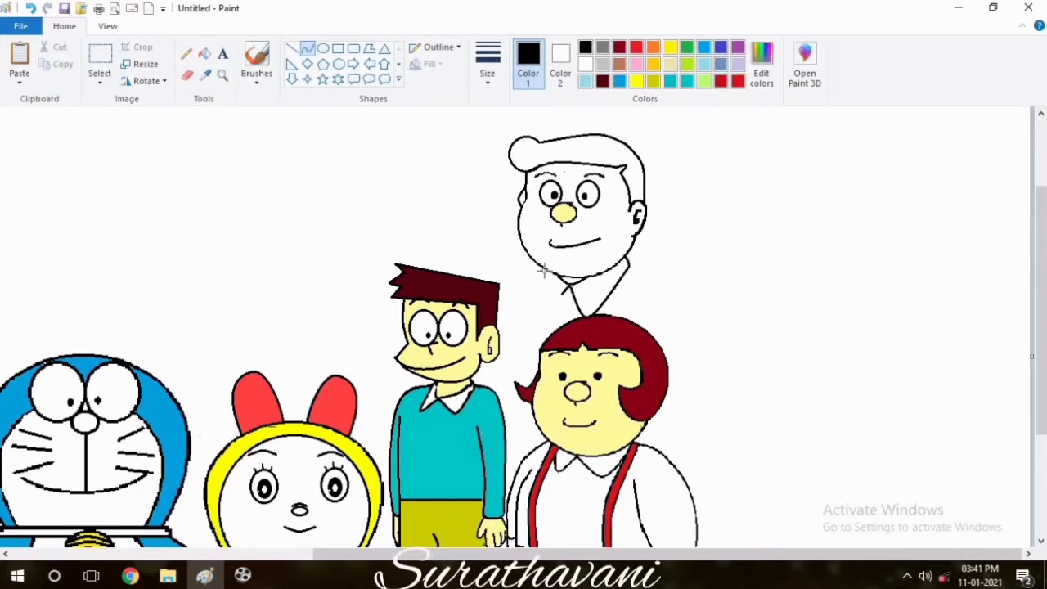
mouse_move(532, 318)
mouse_down()
mouse_move(524, 322)
mouse_move(532, 306)
mouse_up()
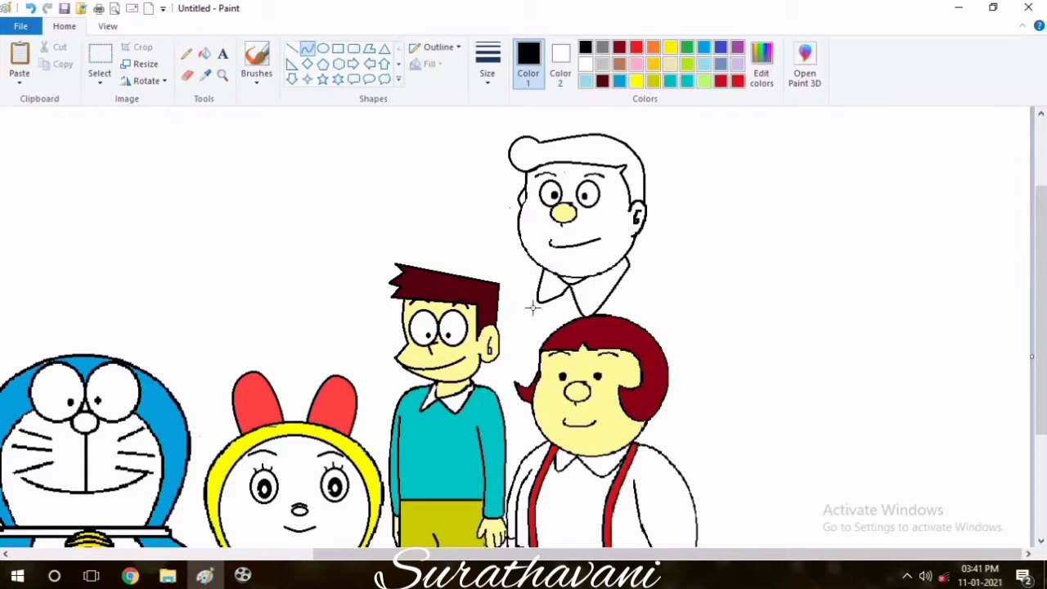
click(762, 310)
Try a curved left shoulder line from the cheek down to the hair of the boy in the teal sweater
drag(529, 256, 498, 283)
click(508, 266)
click(515, 262)
click(843, 204)
Draw a right shoulder curve outward from the collar and erase the excess at its lower end
drag(1043, 260, 1043, 309)
drag(628, 175, 720, 281)
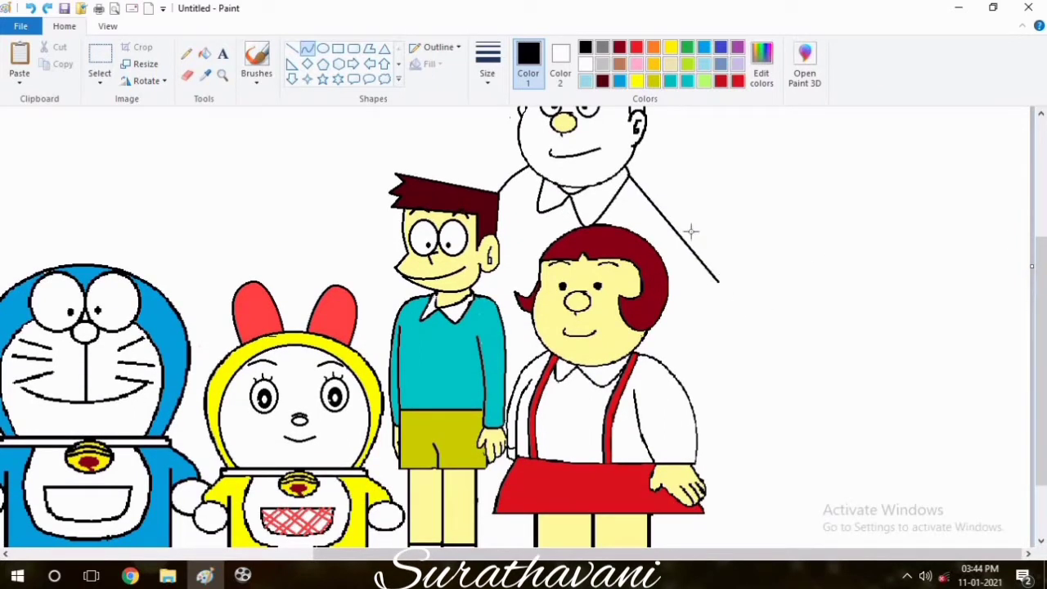
drag(691, 229, 735, 215)
click(188, 75)
drag(720, 253, 719, 299)
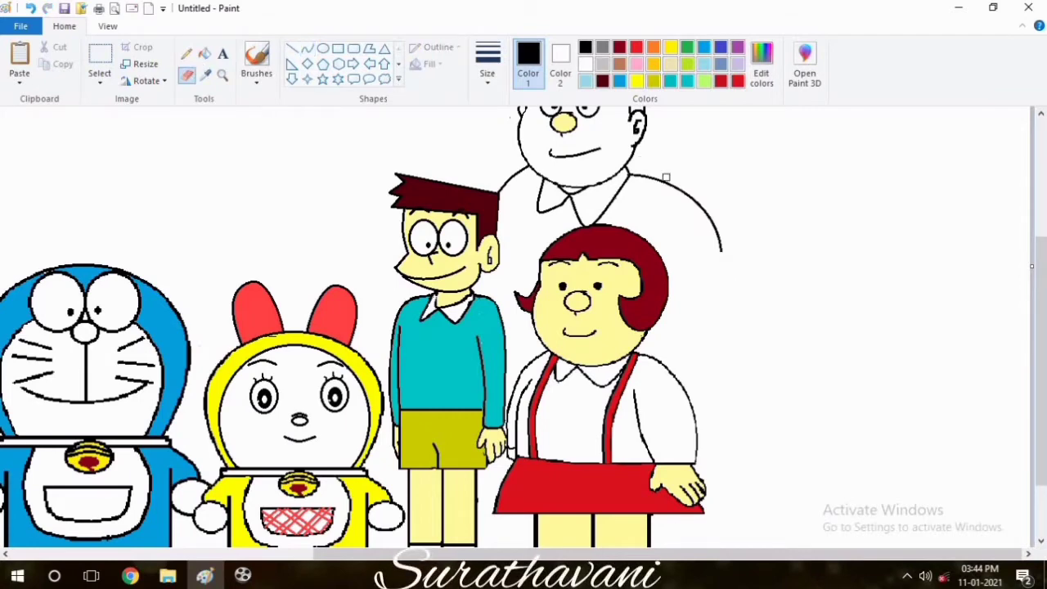
Try a wide outer arm curve from the right shoulder down past the girl's arm and shorten its lower end
click(306, 49)
drag(695, 202, 721, 427)
mouse_move(711, 319)
mouse_down()
mouse_move(773, 322)
mouse_move(747, 343)
mouse_move(742, 463)
mouse_move(751, 423)
mouse_up()
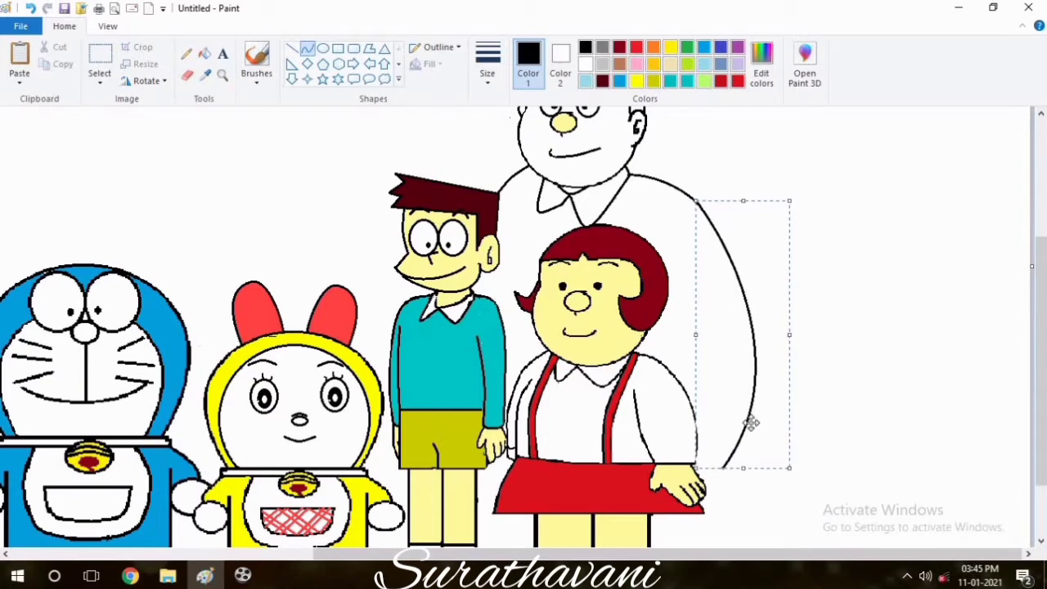
click(187, 75)
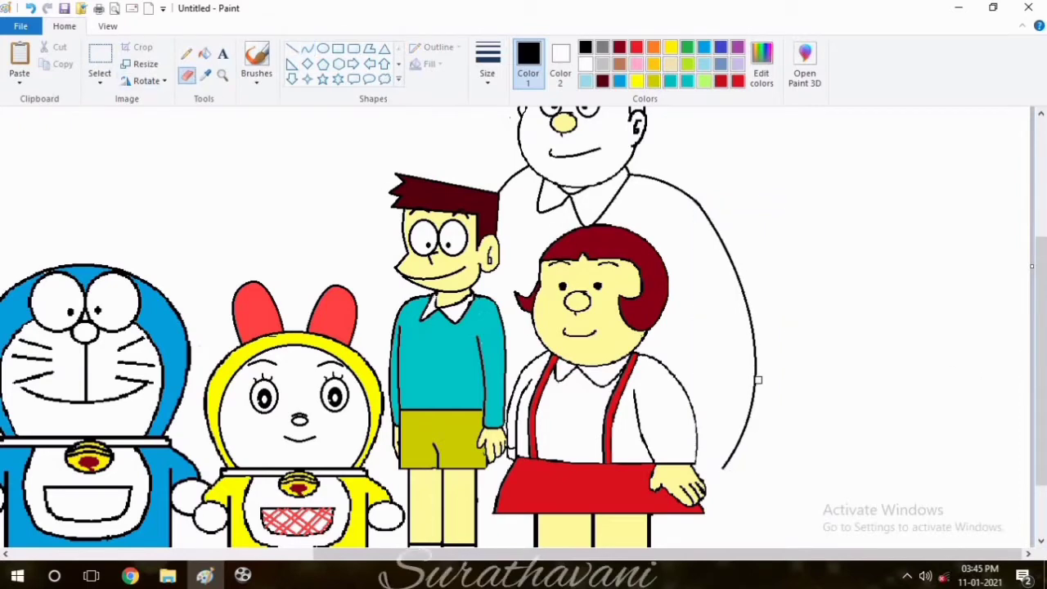
drag(757, 380, 744, 428)
Draw a closer-fitting outer arm curve from beside the collar down to the girl's elbow level
click(309, 50)
drag(630, 174, 721, 397)
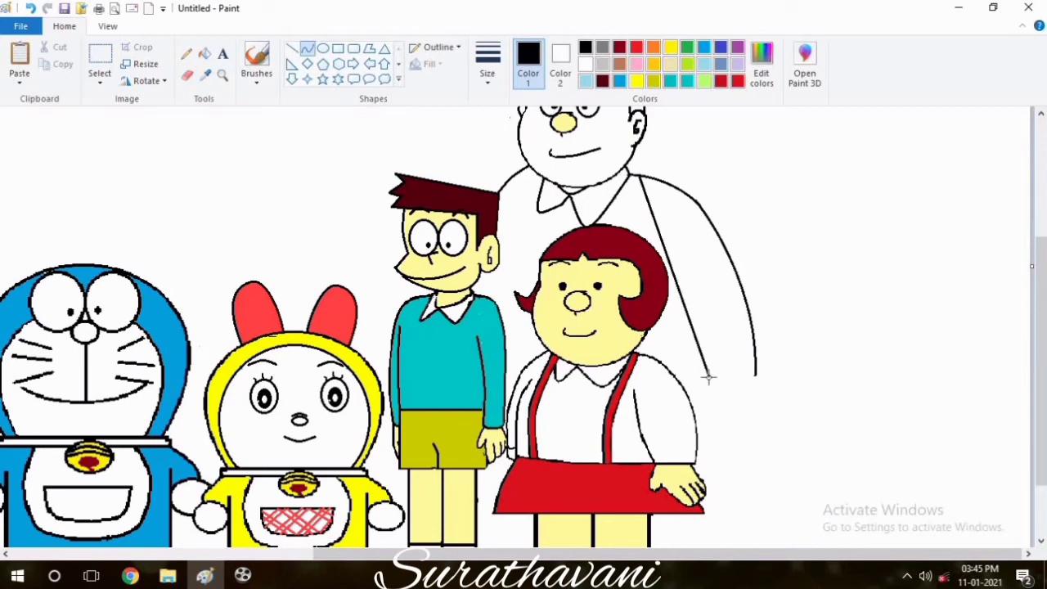
drag(679, 270, 747, 262)
click(738, 327)
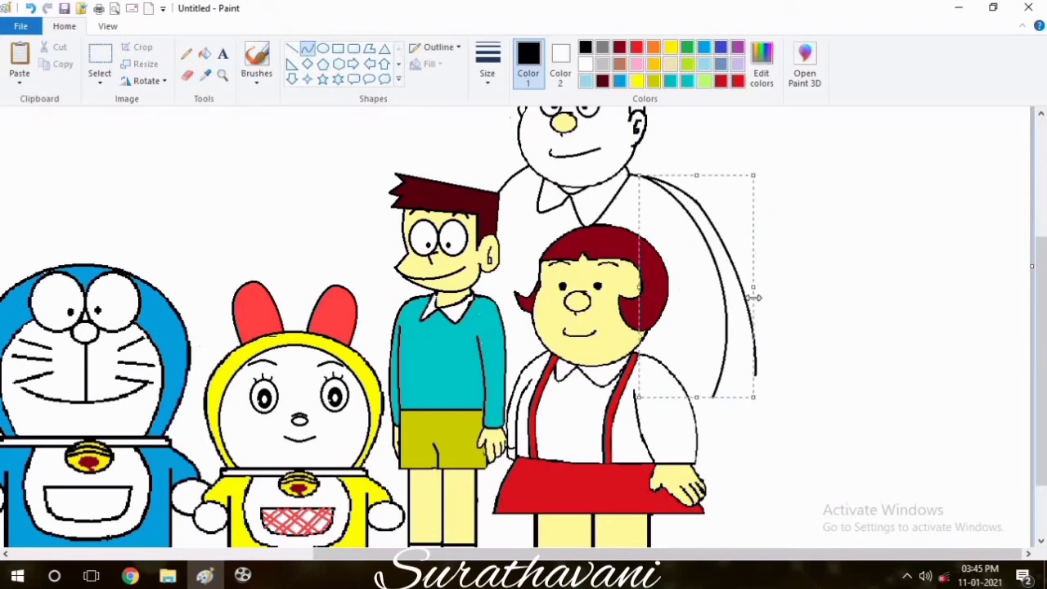
Erase the wider arm curve and the old left shoulder line, redraw that shoulder from the collar, and close the right sleeve with a hem
click(187, 75)
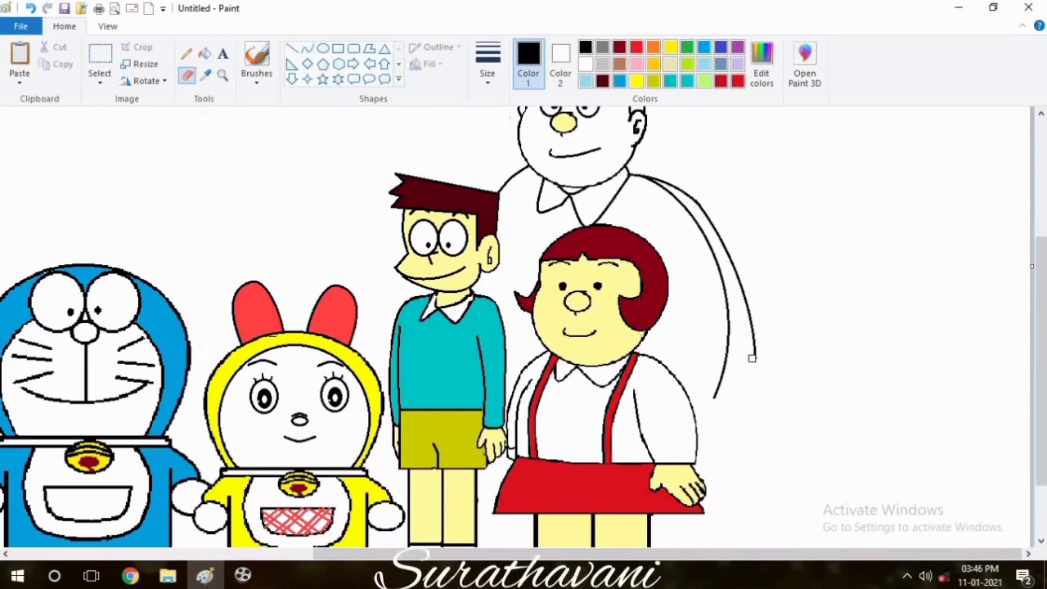
mouse_move(752, 357)
mouse_down()
mouse_move(745, 306)
mouse_move(711, 222)
mouse_up()
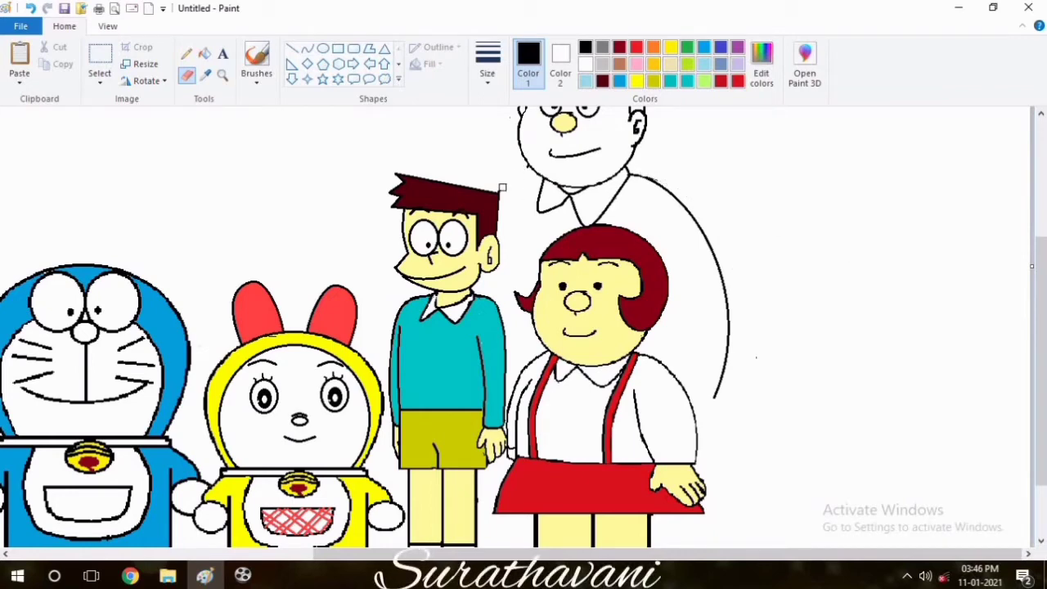
click(307, 48)
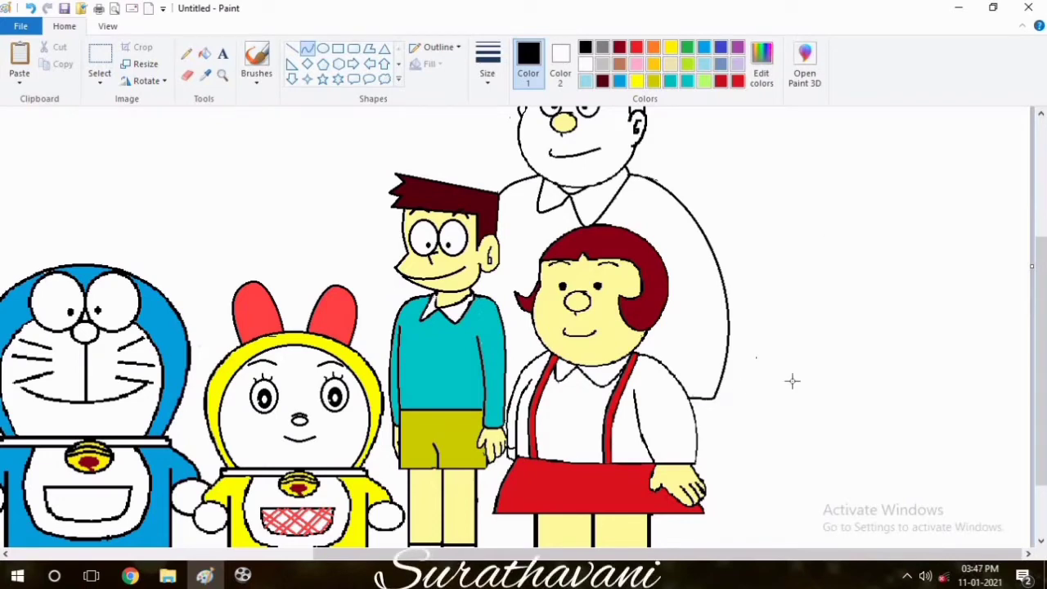
Copy the girl's hand with a free-form selection and place the copy below the large boy's sleeve hem
click(99, 81)
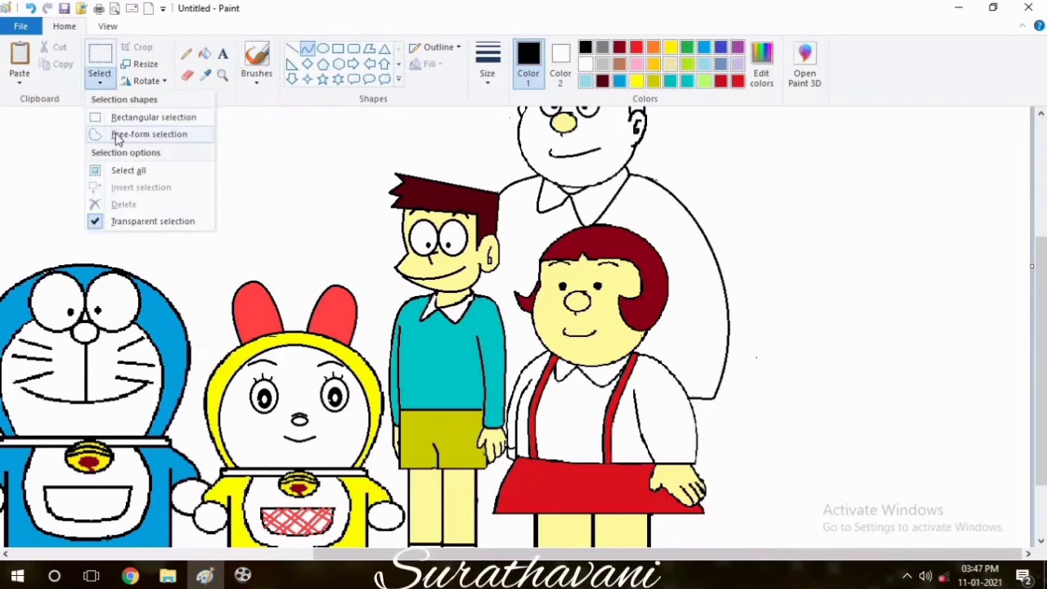
click(115, 133)
mouse_move(687, 473)
mouse_down()
mouse_move(727, 512)
mouse_move(701, 501)
mouse_move(686, 462)
mouse_up()
key(ctrl+c)
key(ctrl+v)
drag(45, 140, 717, 426)
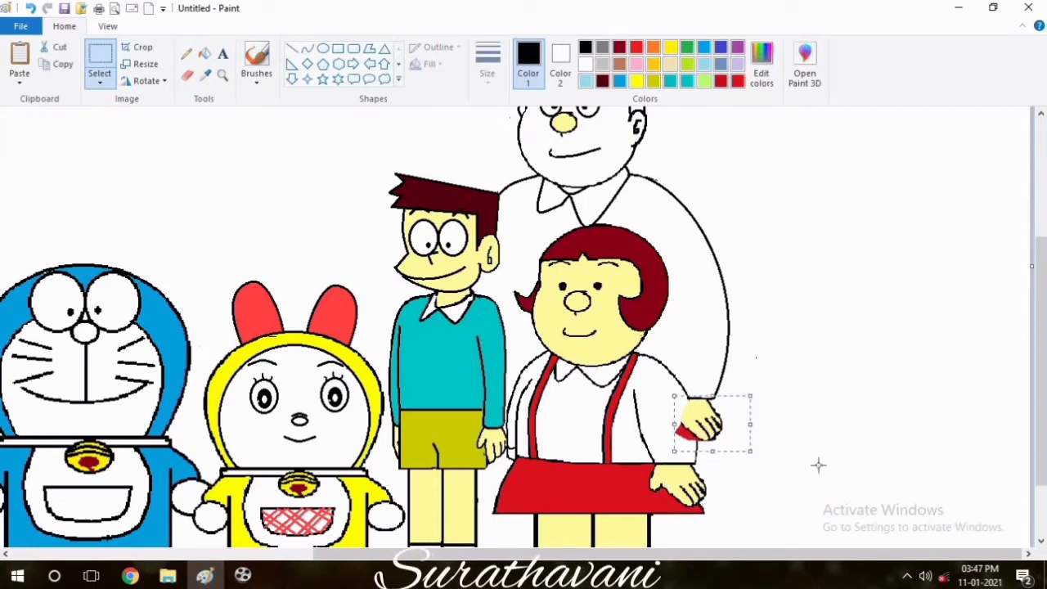
click(818, 332)
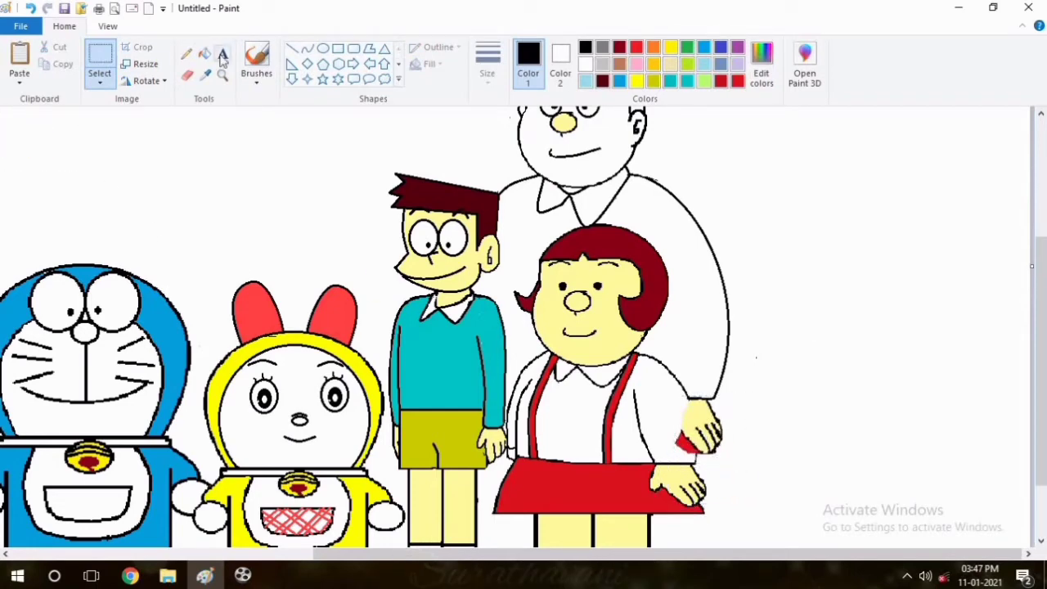
Redraw the girl's sleeve edge over the copied hand and clean away the surplus red and skin colour around it
click(307, 49)
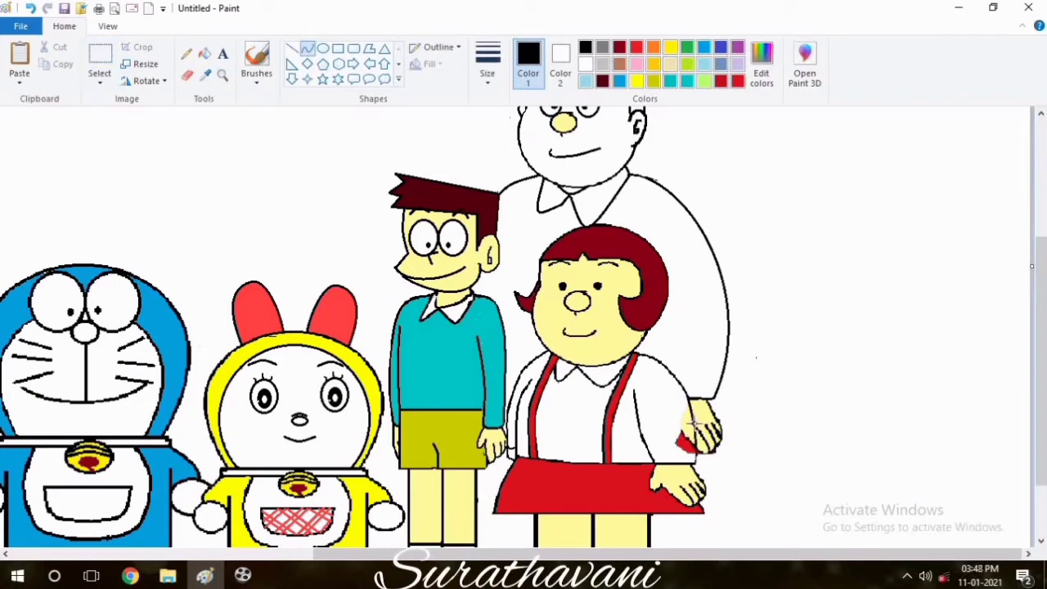
click(187, 75)
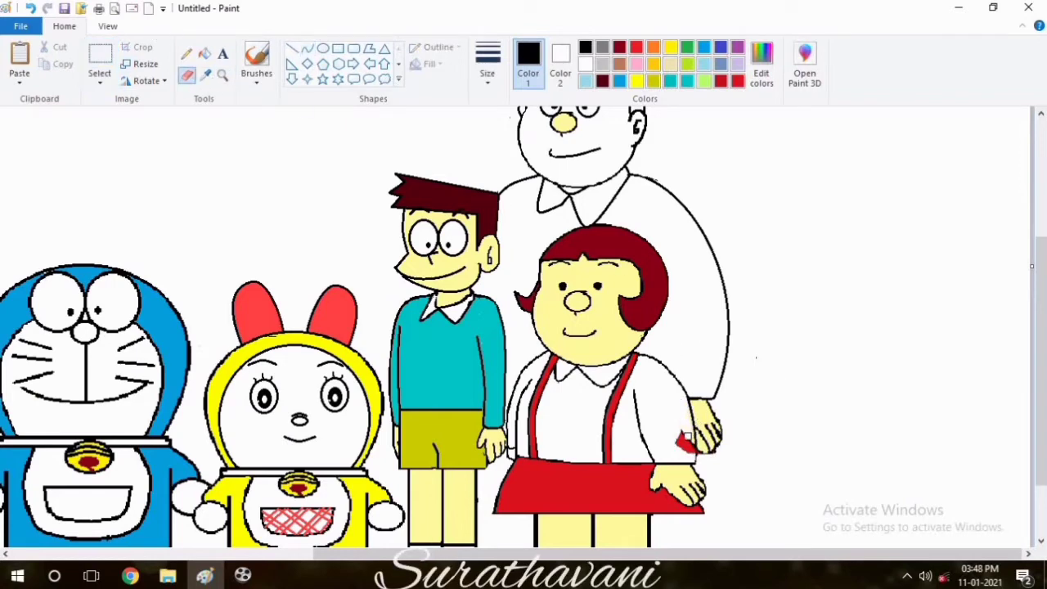
drag(693, 444, 690, 452)
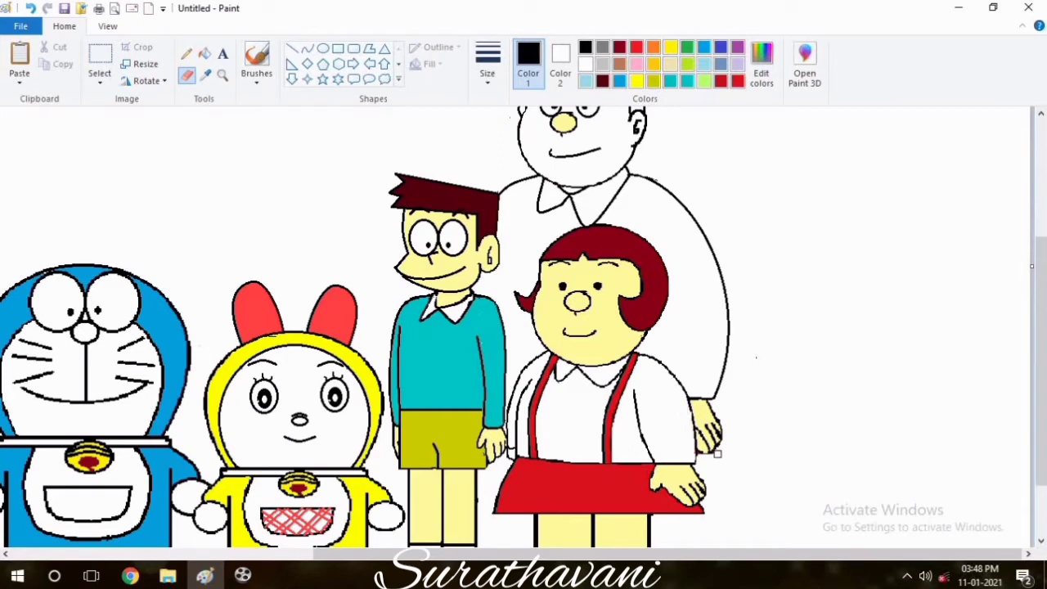
click(187, 54)
click(585, 64)
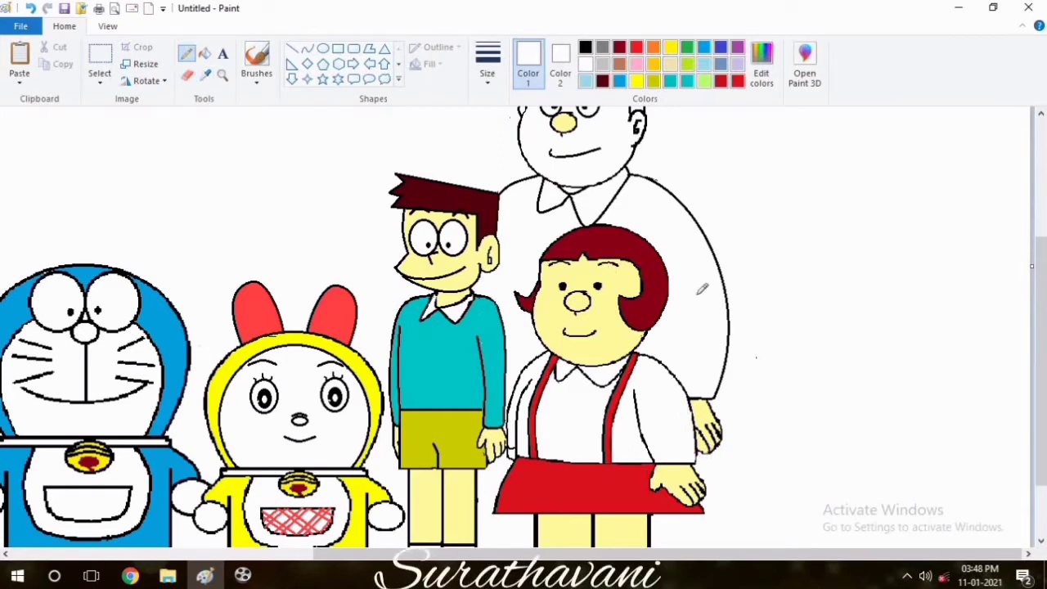
Draw black straight lines for the large boy's trouser legs on both sides of the girl and for the soles of his shoes
drag(1043, 319, 1044, 368)
click(291, 49)
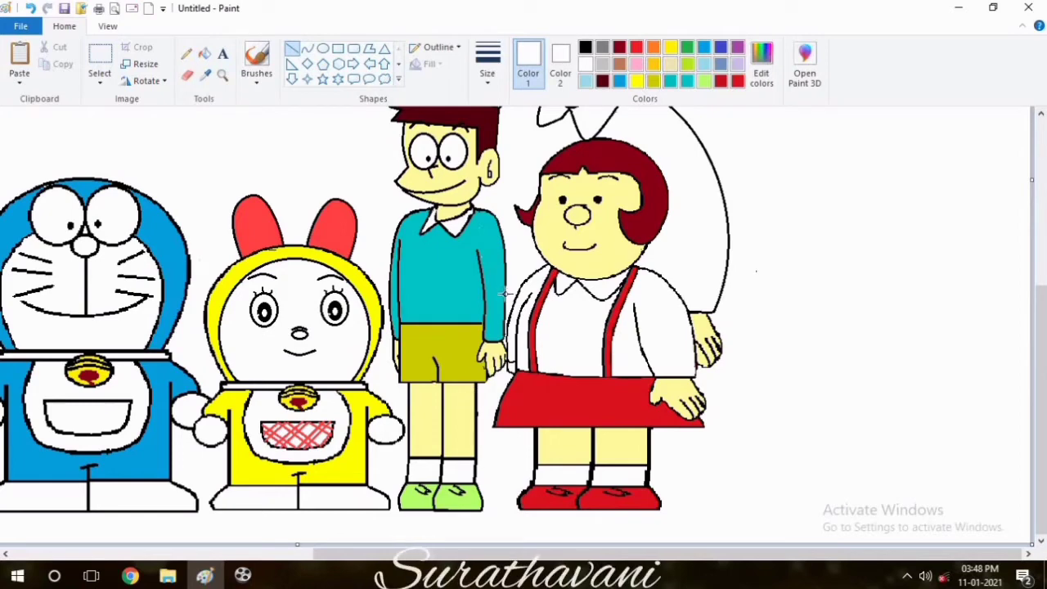
click(585, 48)
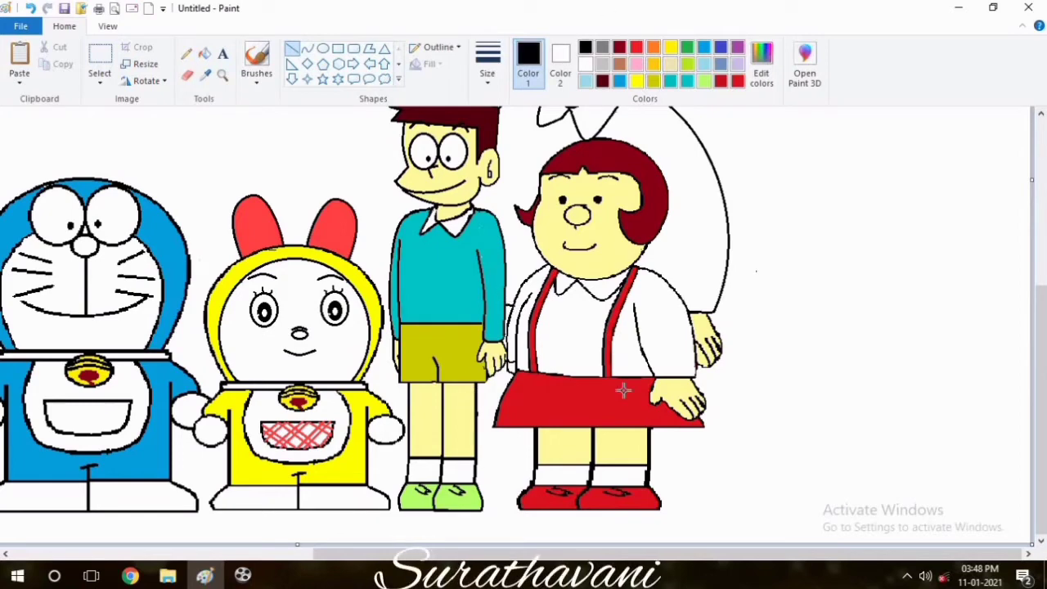
drag(476, 397, 495, 485)
drag(662, 424, 659, 483)
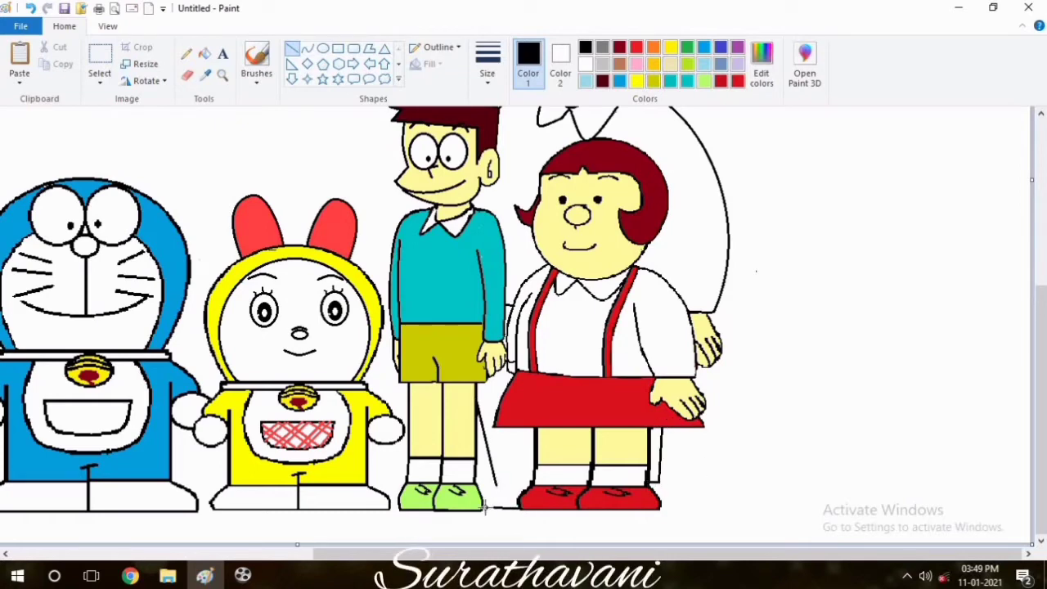
drag(660, 508, 674, 507)
Round the large boy's shoes with curves and close the gap between trouser hem and girl's shoe with a straight line
click(307, 48)
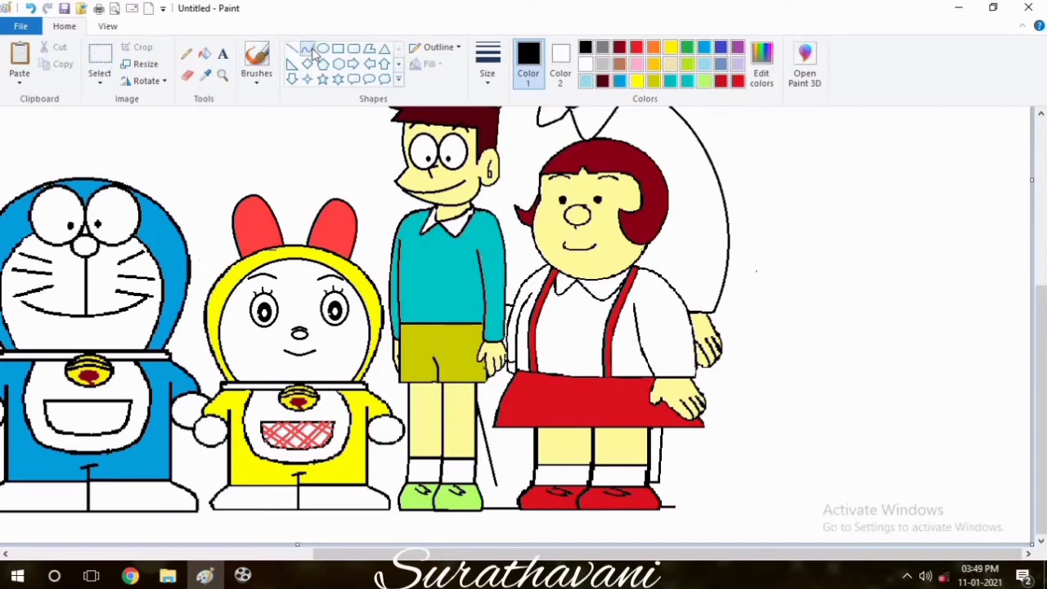
click(675, 495)
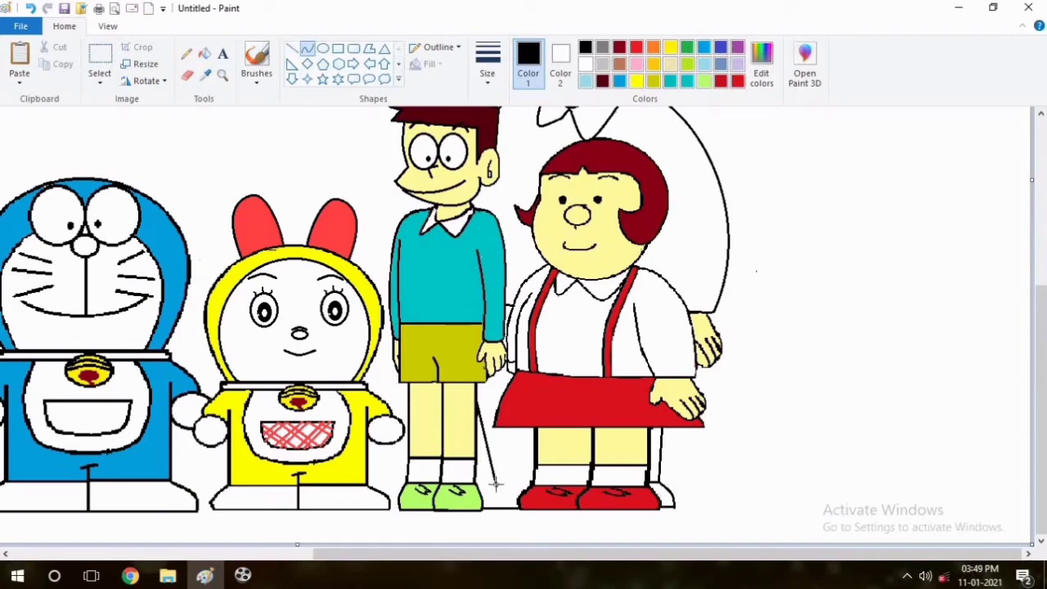
click(293, 51)
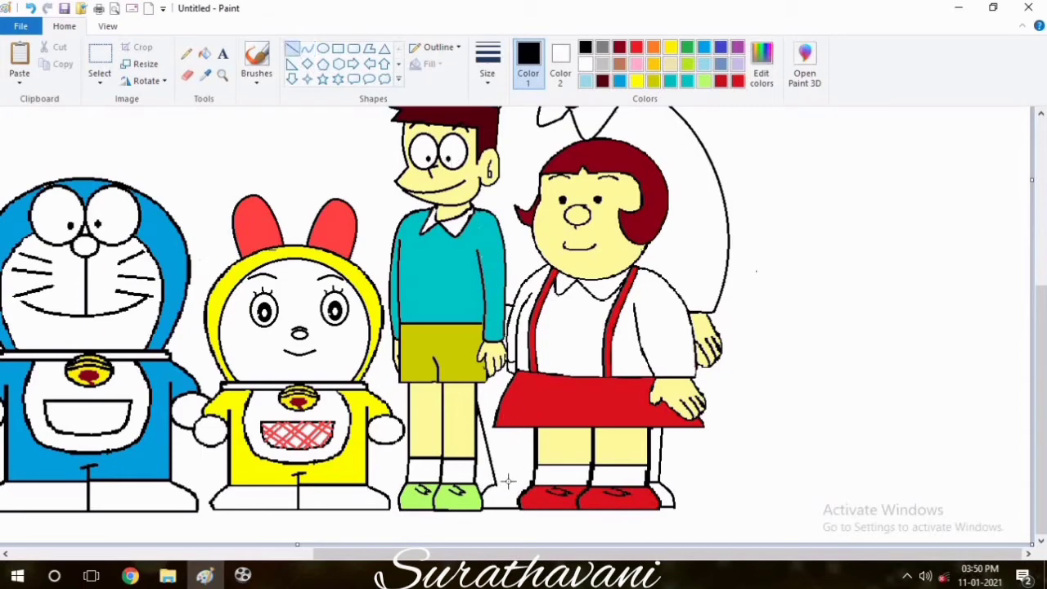
drag(496, 485, 530, 484)
Draw the large boy's tie with curved lines from the collar down to the girl's hair
click(187, 54)
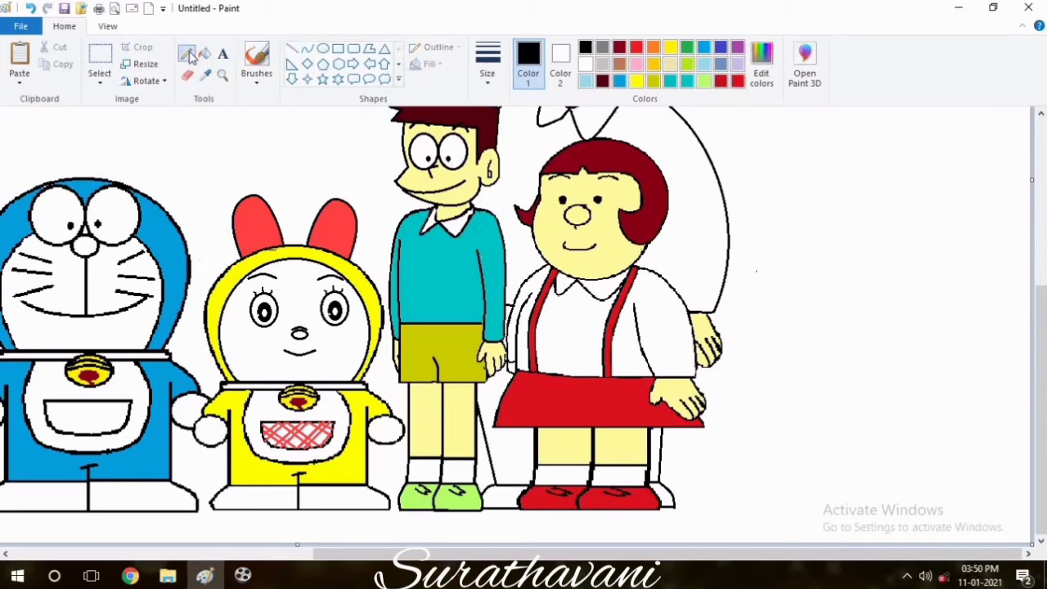
scroll(927, 303, up, 5)
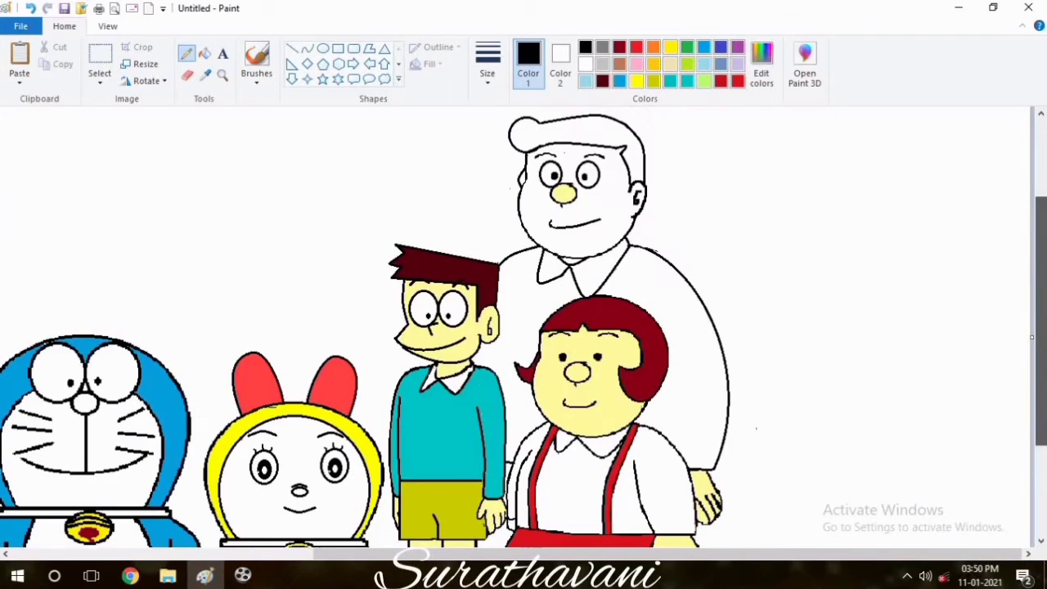
click(307, 48)
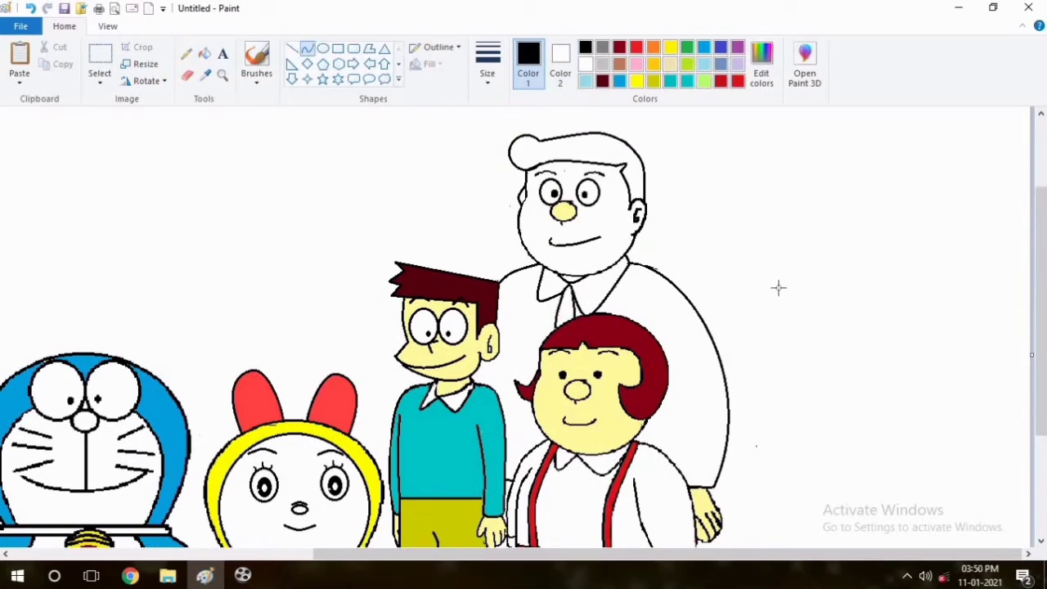
Fill the large boy's hair with dark maroon
click(604, 81)
click(205, 53)
click(572, 151)
Sample the girl's skin colour, adjust its brightness in the colour editor, and fill the large boy's face with it
click(205, 76)
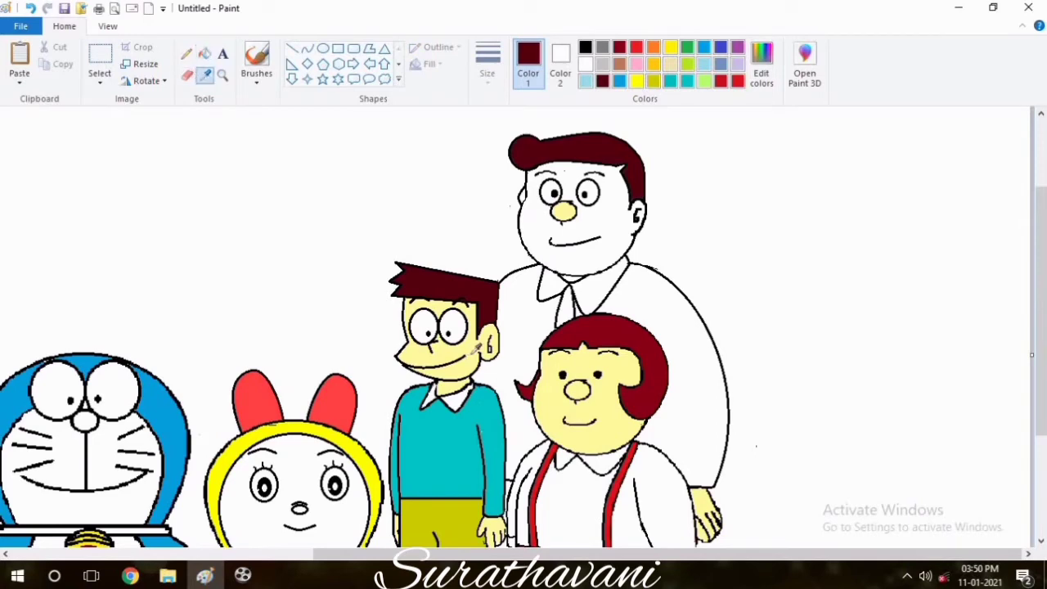
click(573, 401)
click(761, 94)
click(681, 204)
click(364, 389)
click(532, 178)
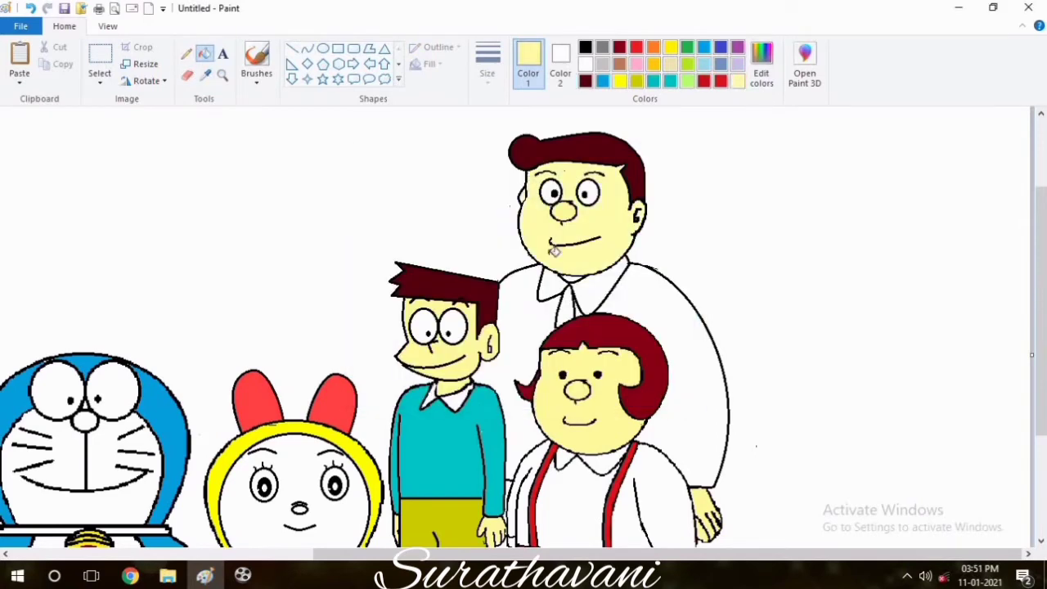
Mix a pale sky blue in the colour editor and fill the large boy's shirt with it
click(705, 68)
click(762, 69)
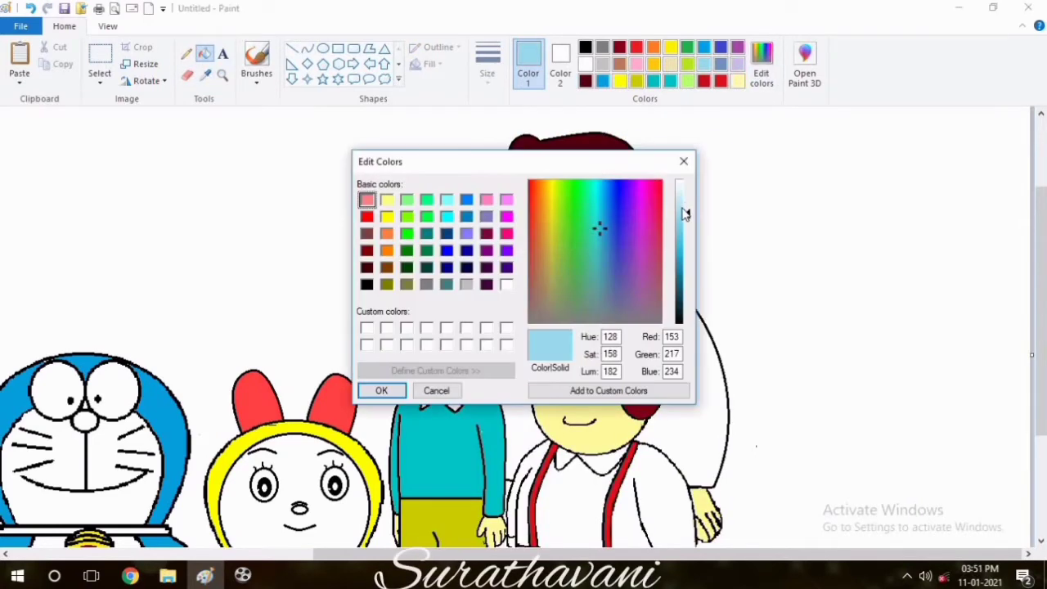
click(447, 216)
click(686, 215)
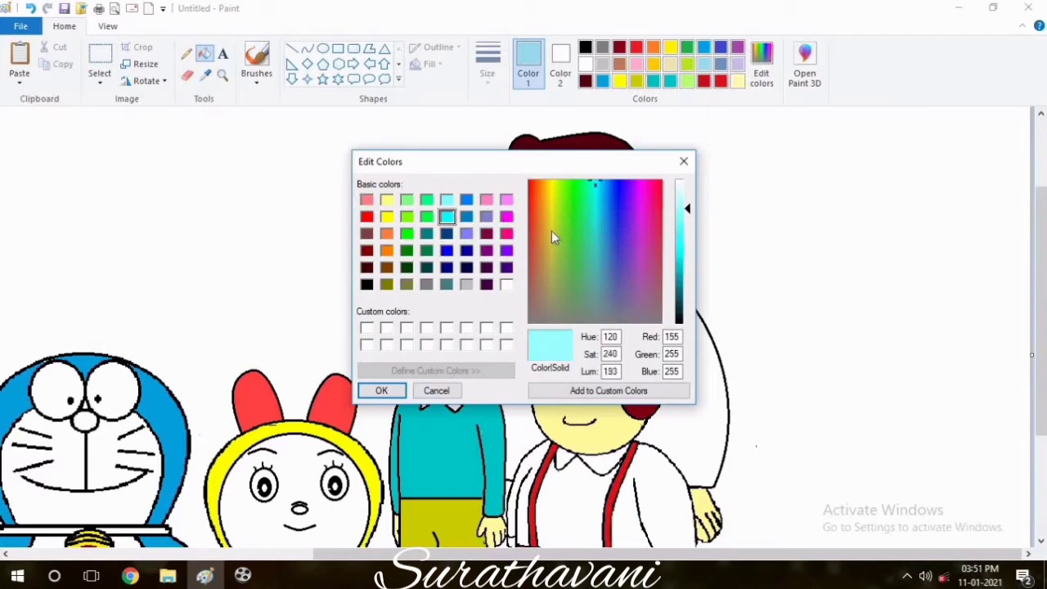
click(601, 213)
click(686, 214)
key(Return)
click(659, 303)
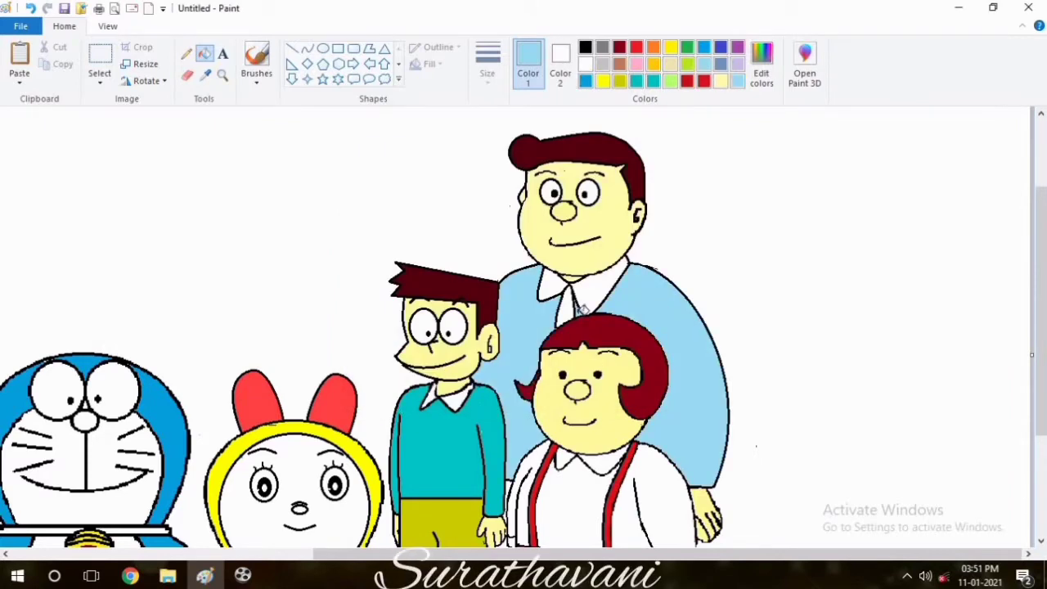
Adjust the brightness of the palette brown and fill the visible parts of the large boy's trousers with it
click(618, 64)
click(761, 69)
click(686, 233)
click(685, 240)
key(Return)
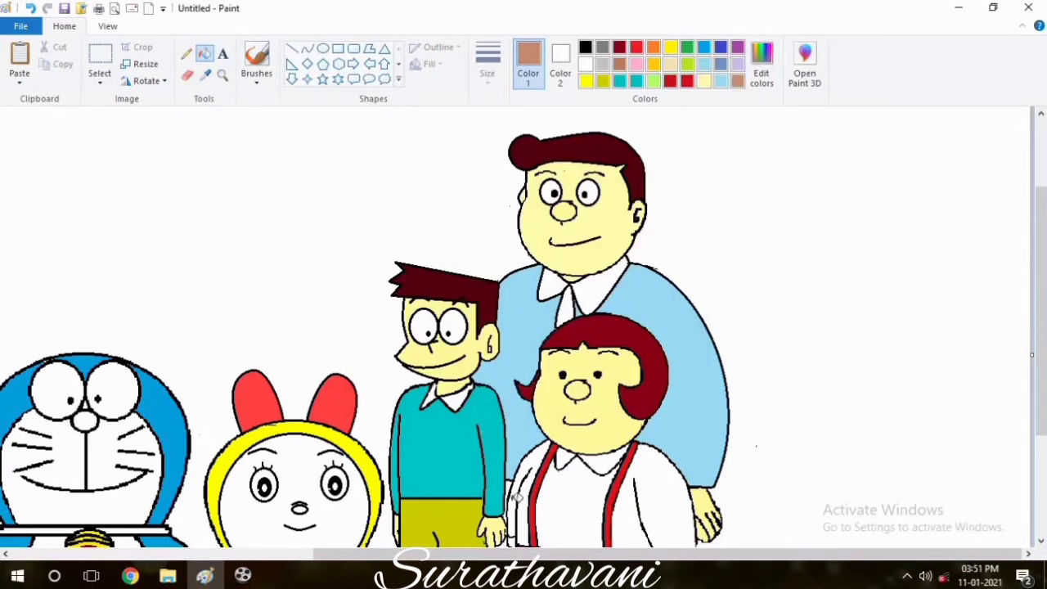
scroll(660, 442, down, 3)
click(491, 429)
Darken the palette grey in the colour editor and fill the large boy's shoes with the dark grey
click(601, 47)
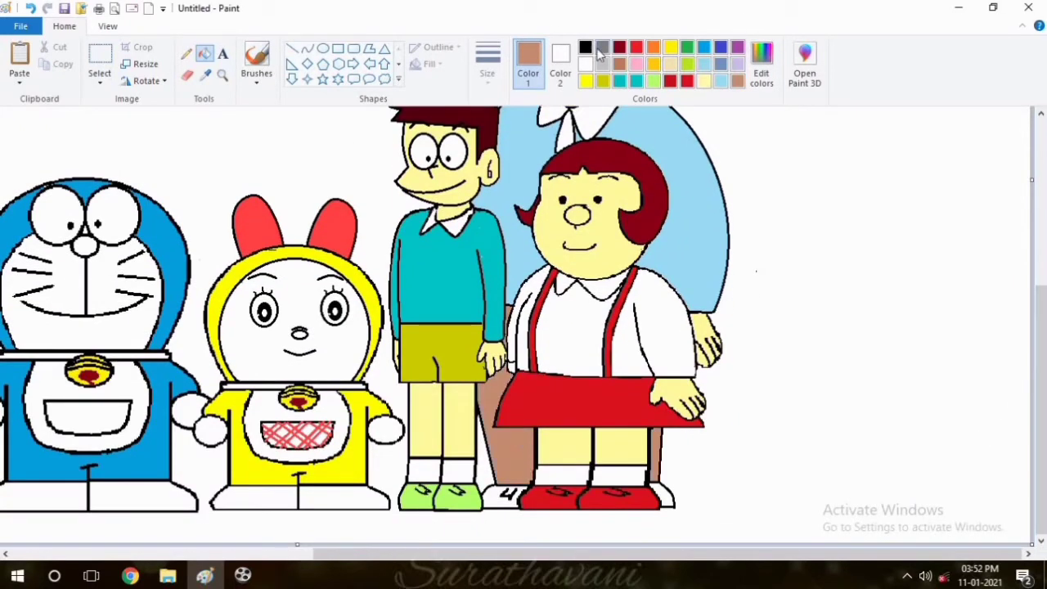
click(761, 70)
click(685, 273)
click(381, 390)
click(502, 496)
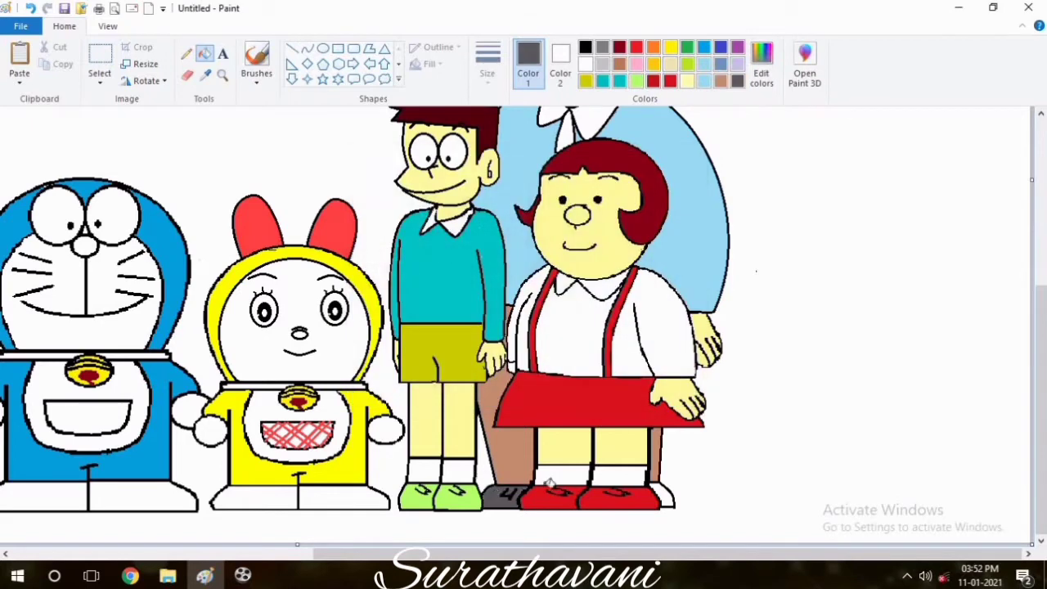
Draw a small black diamond shape on the large boy's tie
click(307, 64)
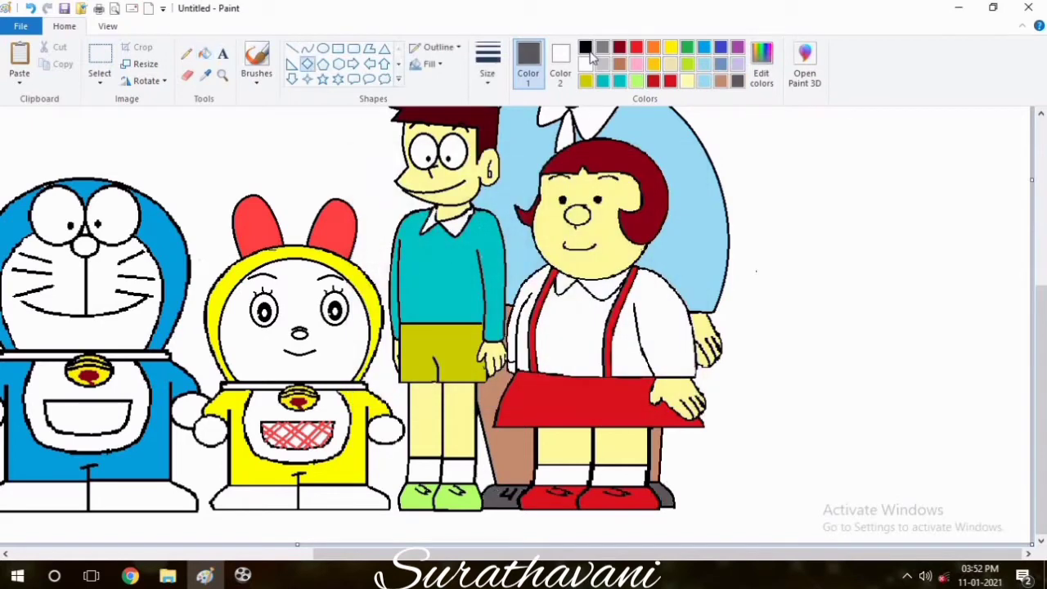
click(585, 46)
drag(560, 122, 575, 147)
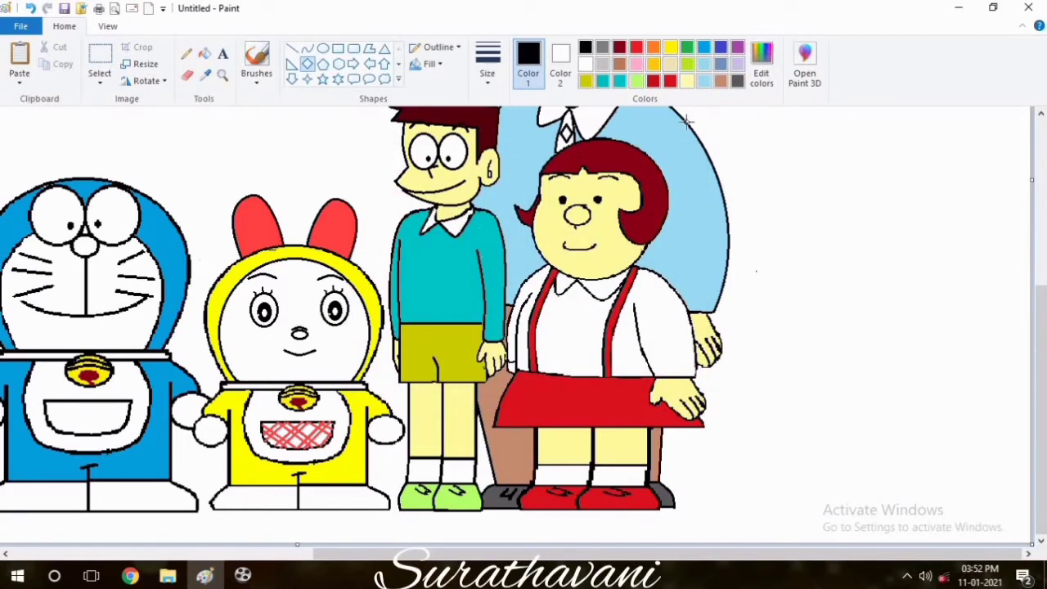
Look over the group picture, from the full row of characters to the empty space above Doraemon and his yellow companion
mouse_move(1040, 409)
mouse_down()
mouse_move(1040, 335)
mouse_move(1043, 396)
mouse_up()
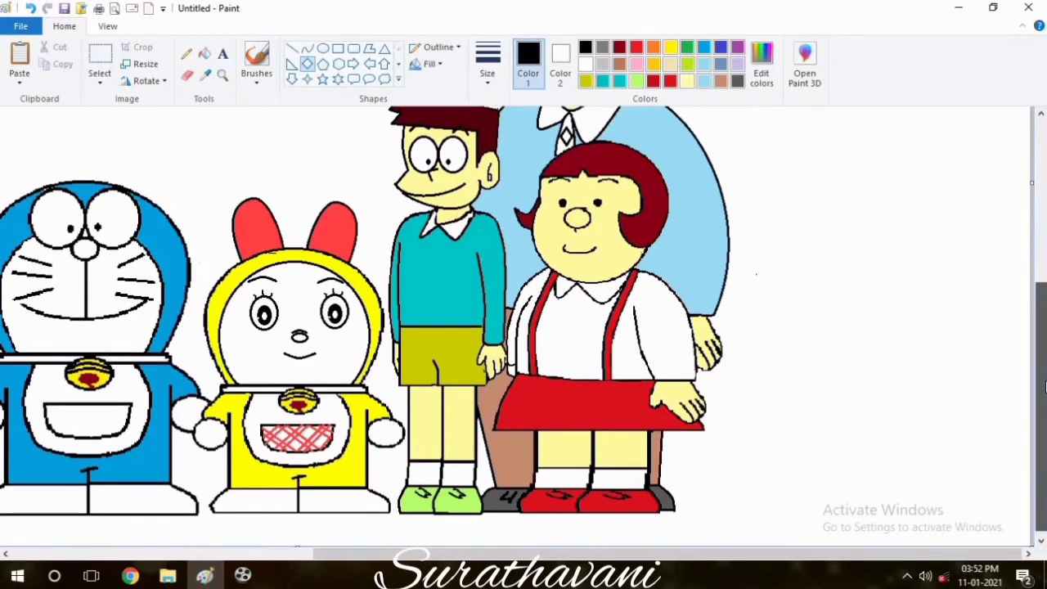
scroll(1043, 395, up, 2)
click(107, 27)
click(59, 54)
click(18, 54)
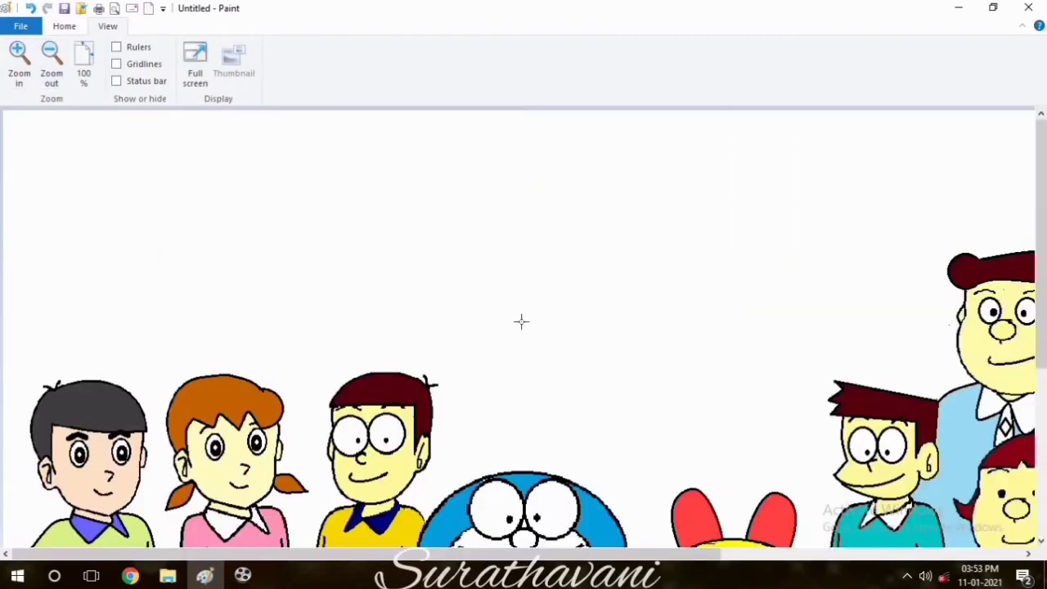
drag(614, 554, 850, 559)
scroll(850, 559, down, 2)
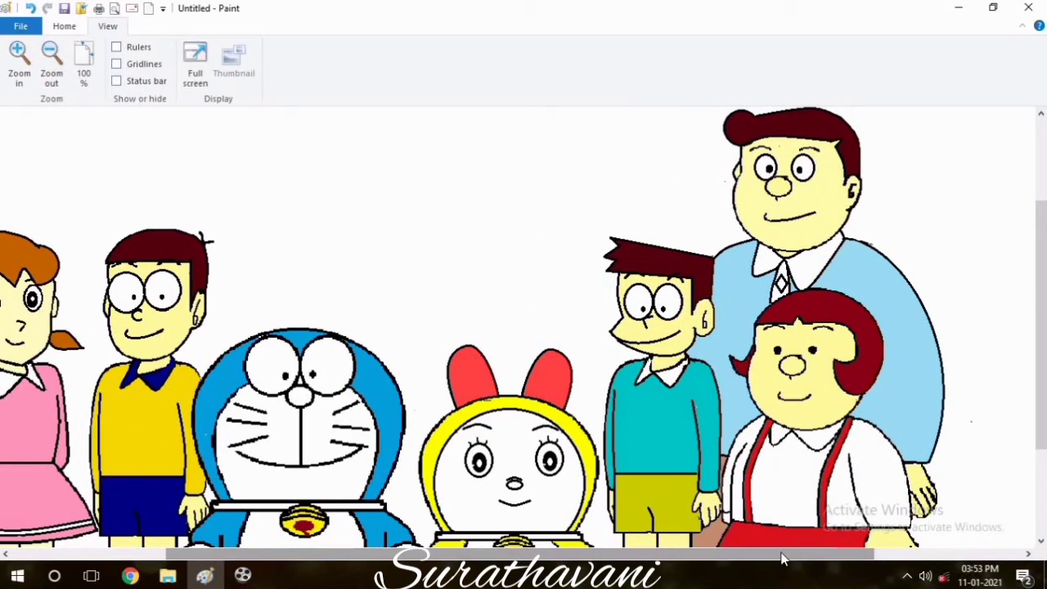
click(64, 26)
scroll(887, 528, up, 2)
click(907, 576)
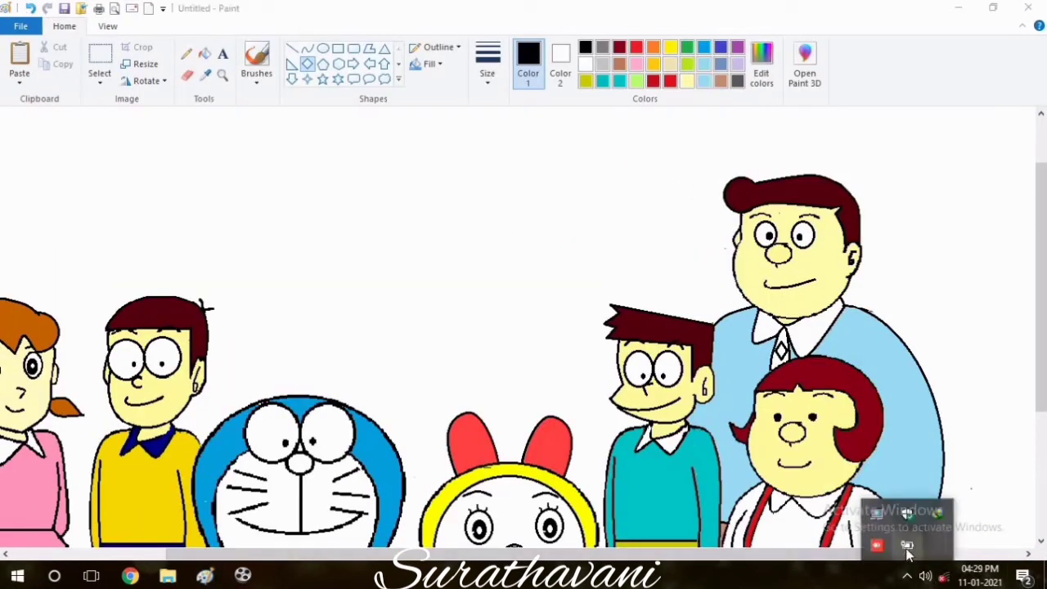
click(906, 545)
click(907, 576)
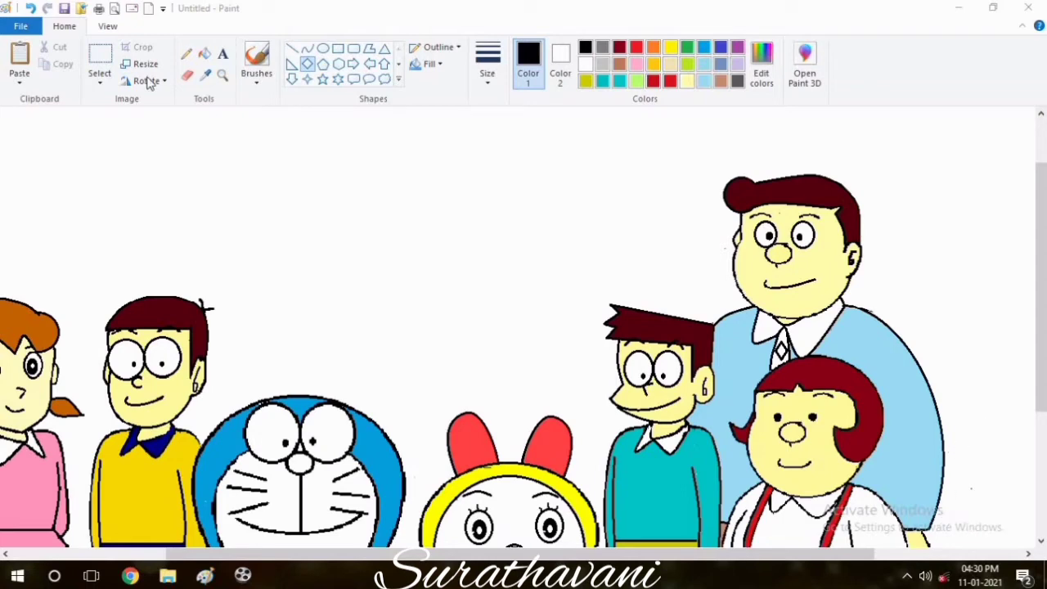
Draw a small black circle with a pupil dot as a new character's eye in the empty space above Doraemon and his companion
click(324, 49)
click(324, 49)
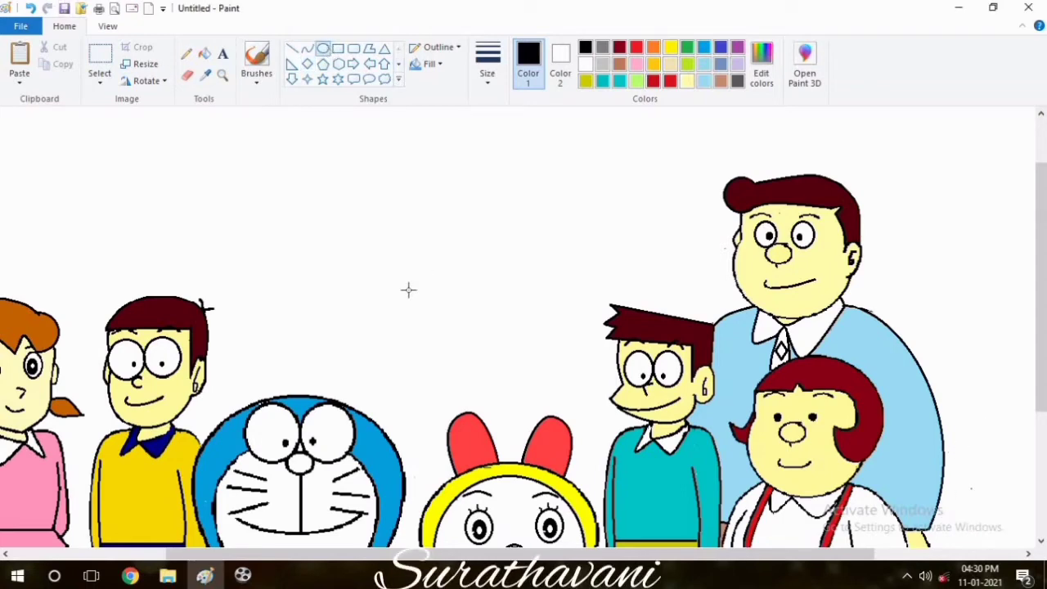
drag(417, 250, 446, 278)
click(255, 62)
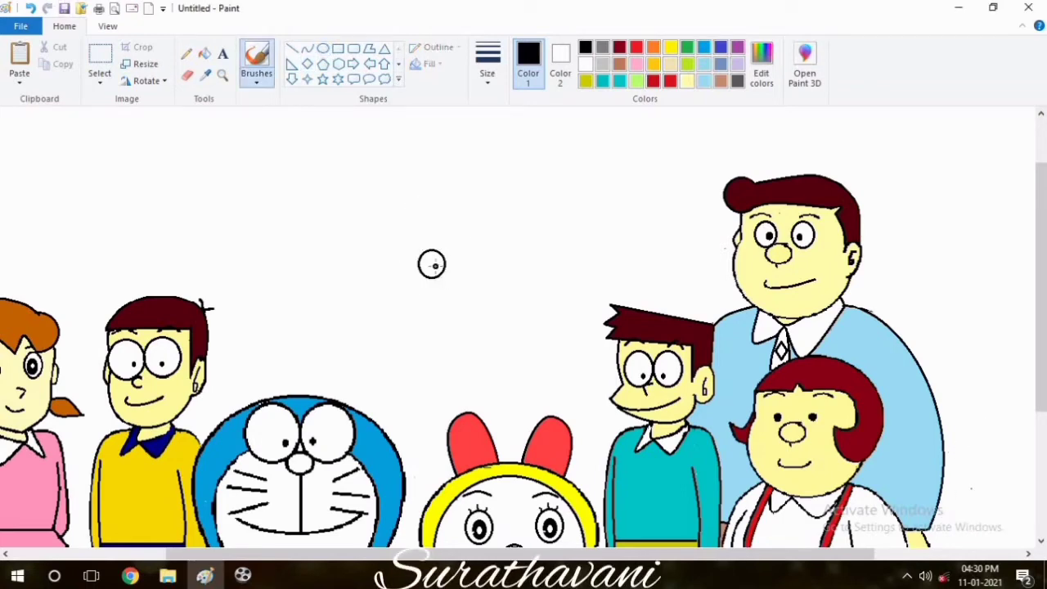
Copy the new eye and place a horizontally mirrored copy beside it, level with the original
click(99, 58)
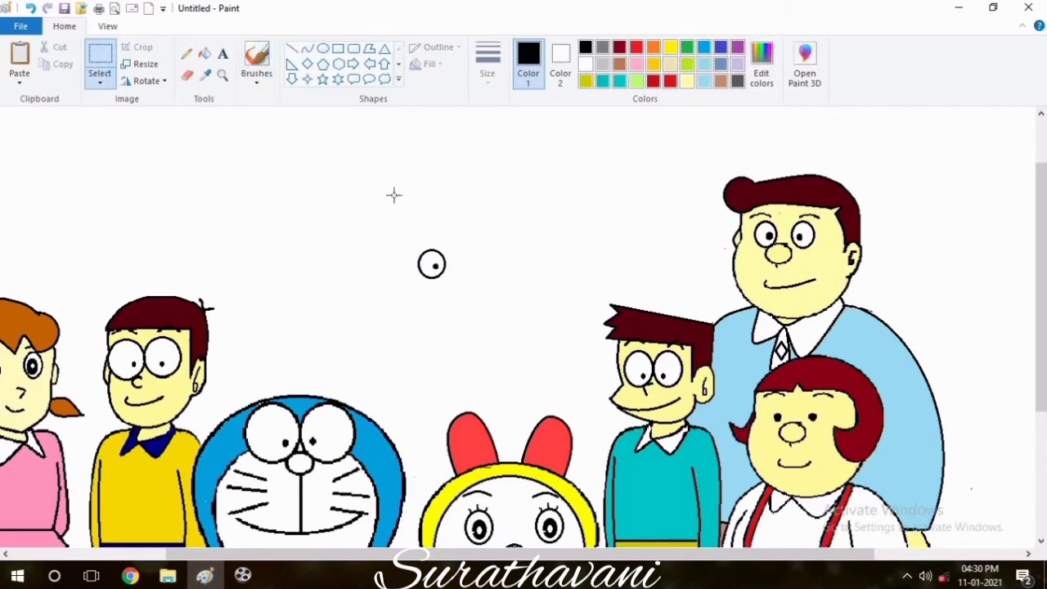
drag(399, 221, 467, 289)
key(ctrl+c)
key(ctrl+v)
drag(45, 149, 488, 258)
Draw a short arched eyebrow above each of the new eyes
click(307, 49)
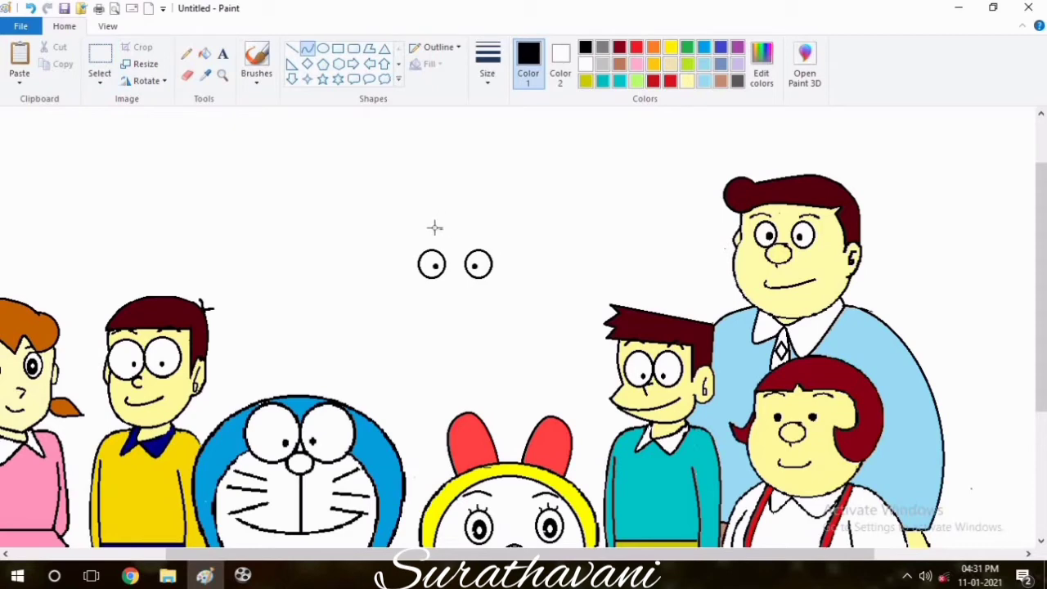
drag(417, 228, 479, 227)
key(ctrl+z)
Draw a small oval nose with short lines above and below it, and a curved smiling mouth beneath
click(323, 48)
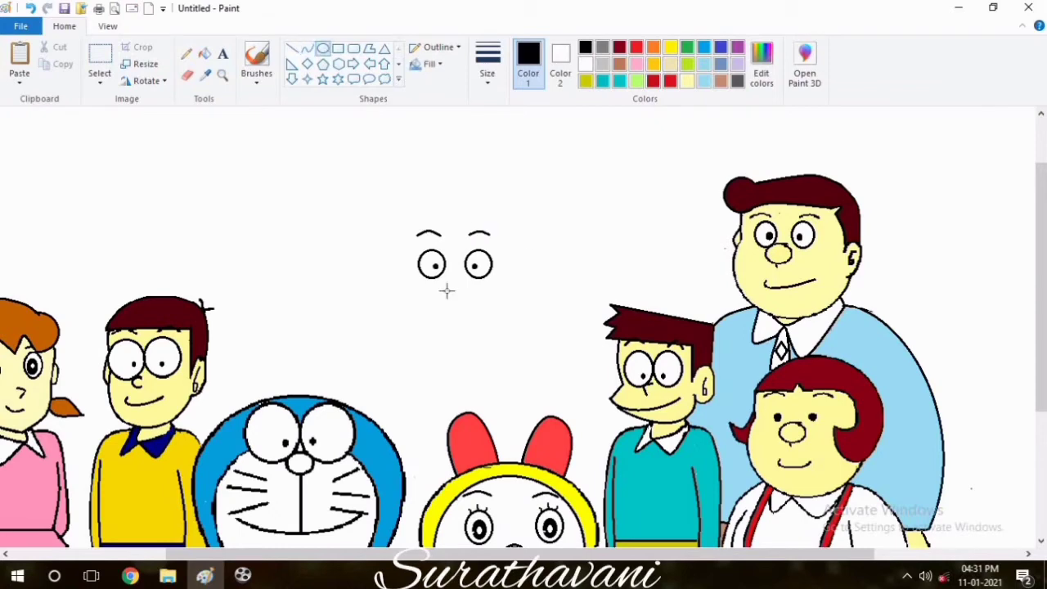
drag(446, 291, 467, 305)
click(307, 48)
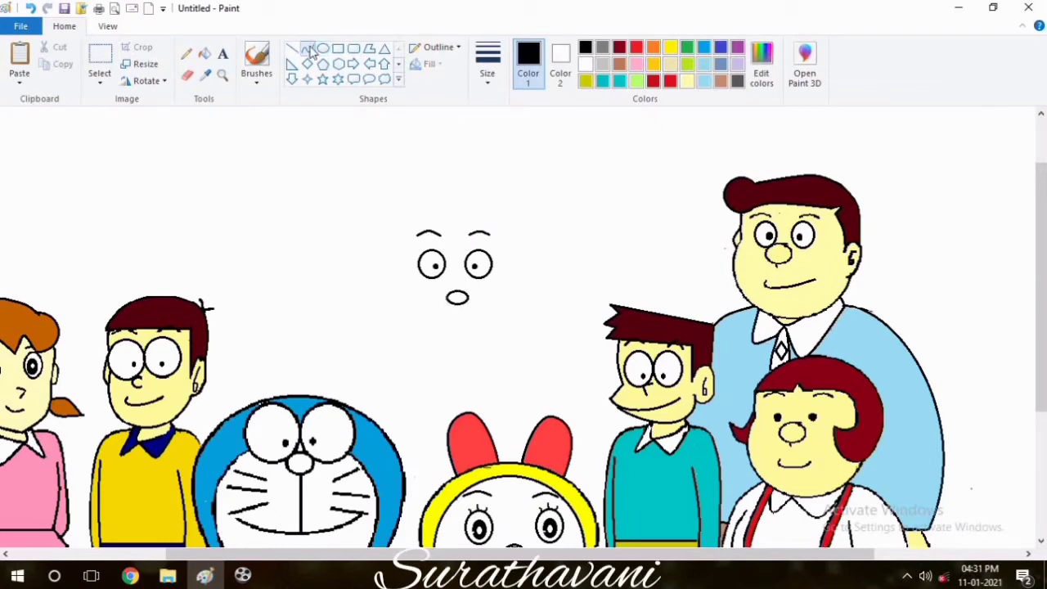
mouse_move(456, 289)
mouse_down()
mouse_move(450, 309)
mouse_move(483, 317)
mouse_move(459, 324)
mouse_move(488, 320)
mouse_move(468, 328)
mouse_move(485, 309)
mouse_move(489, 319)
mouse_up()
key(ctrl+z)
key(ctrl+z)
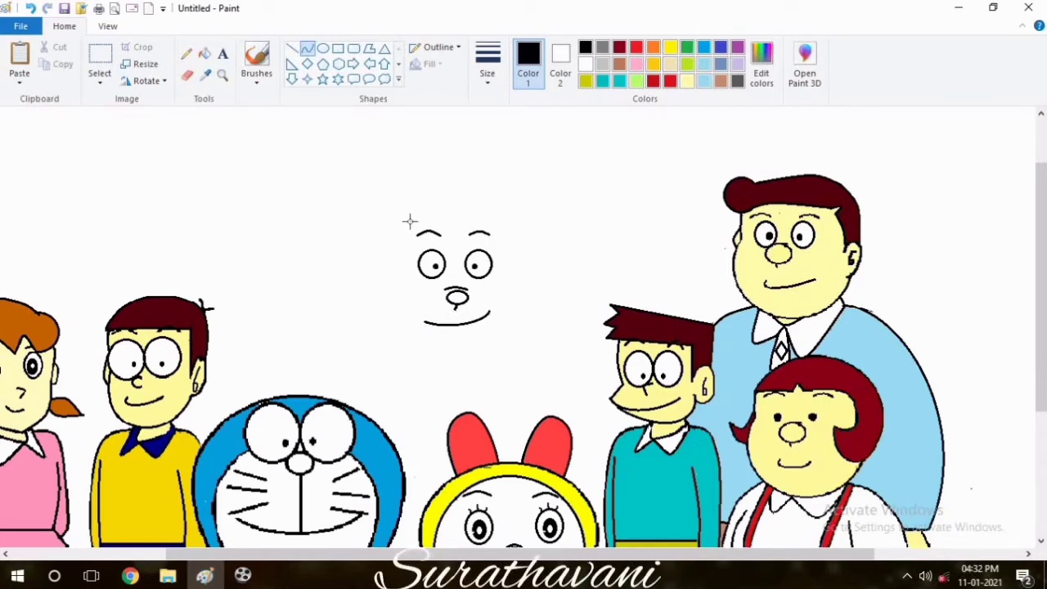
Draw a slightly curved line on each side of the eyes for the sides of the head
mouse_move(393, 260)
mouse_down()
mouse_move(401, 204)
mouse_move(398, 230)
mouse_up()
click(506, 243)
mouse_move(512, 267)
mouse_down()
mouse_move(507, 228)
mouse_move(516, 239)
mouse_up()
click(516, 241)
click(554, 269)
Draw a large oval for the face, move it over the eyes, nose and mouth, and narrow it to the head's width
click(323, 48)
drag(387, 247, 561, 401)
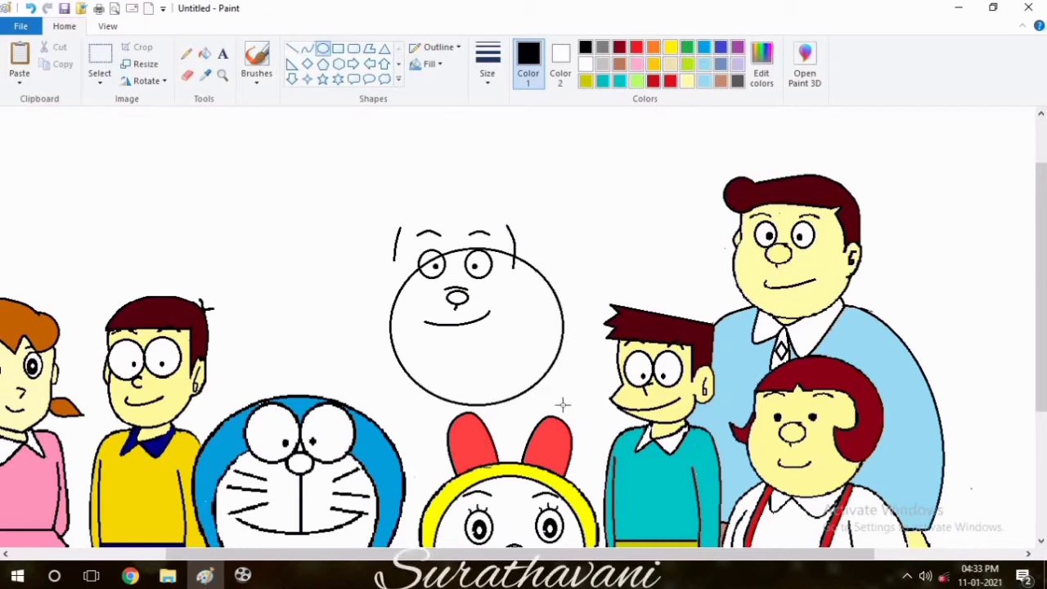
drag(521, 367, 491, 329)
drag(358, 288, 388, 288)
drag(530, 288, 519, 288)
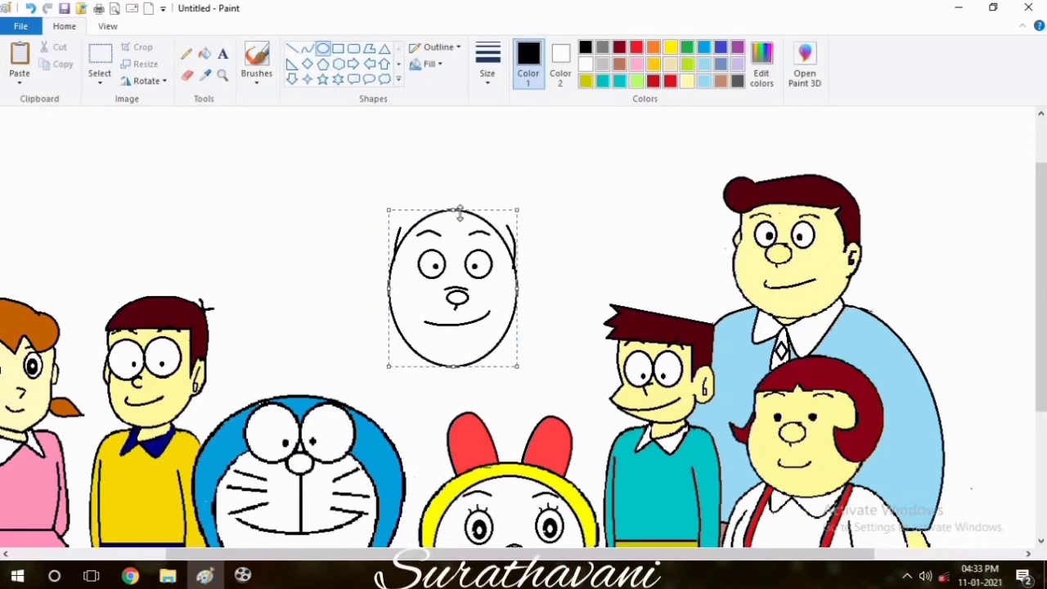
Shorten the face oval from above and below and widen it slightly to form a broad, round face
drag(460, 210, 457, 230)
mouse_move(452, 366)
mouse_down()
mouse_move(449, 333)
mouse_move(450, 355)
mouse_up()
drag(519, 299, 520, 300)
drag(388, 294, 383, 295)
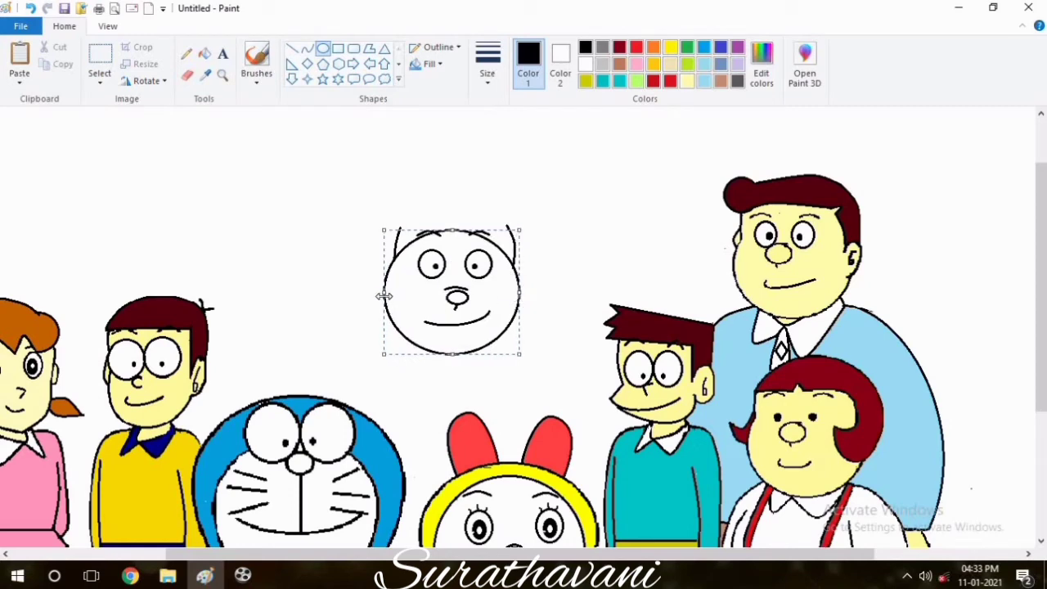
click(554, 264)
Erase the upper part of the face oval and paint out its remnants around the eyebrows with white
click(187, 75)
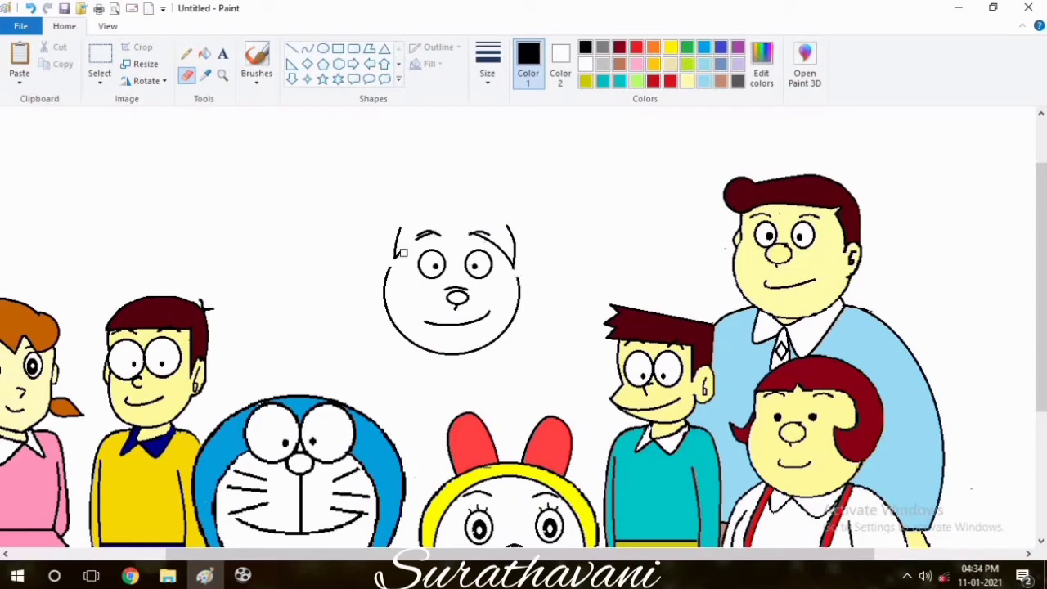
click(186, 53)
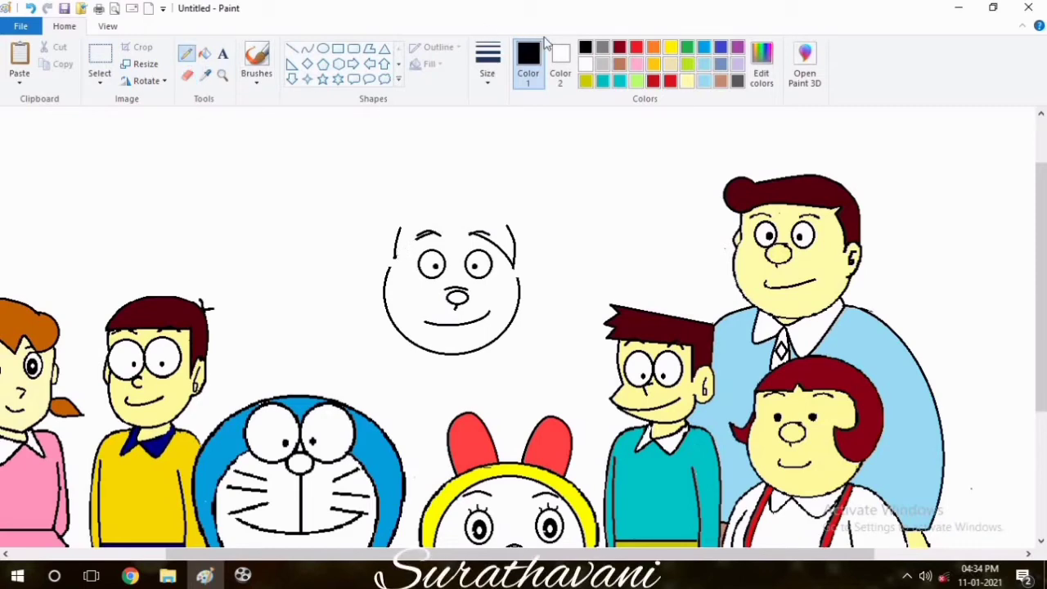
click(585, 64)
click(487, 61)
click(523, 200)
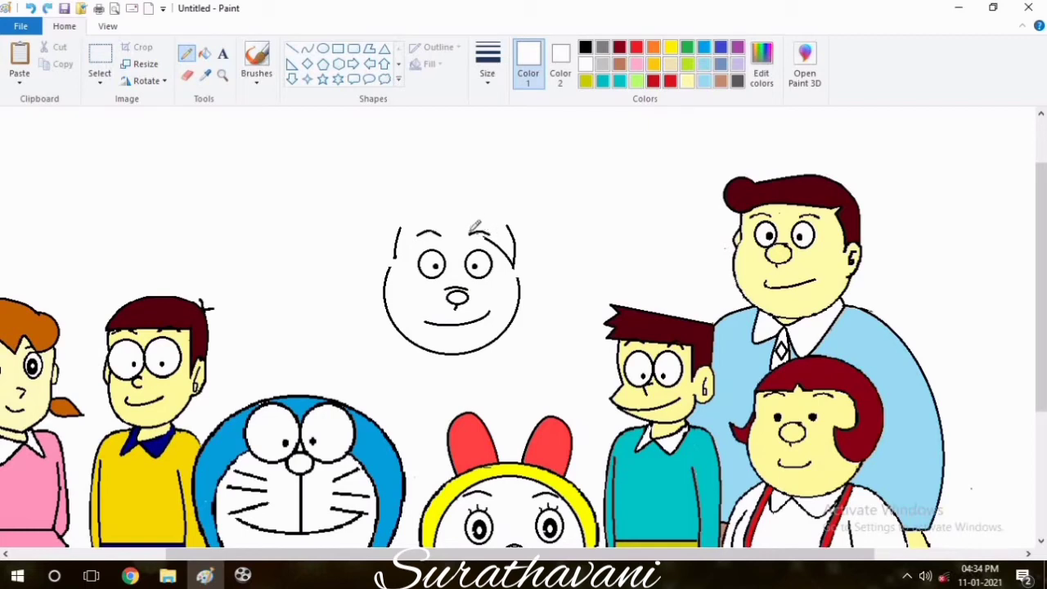
drag(479, 222, 499, 241)
Draw a small curved ear in black on each side of the head, with an inner ear line
click(307, 49)
click(585, 47)
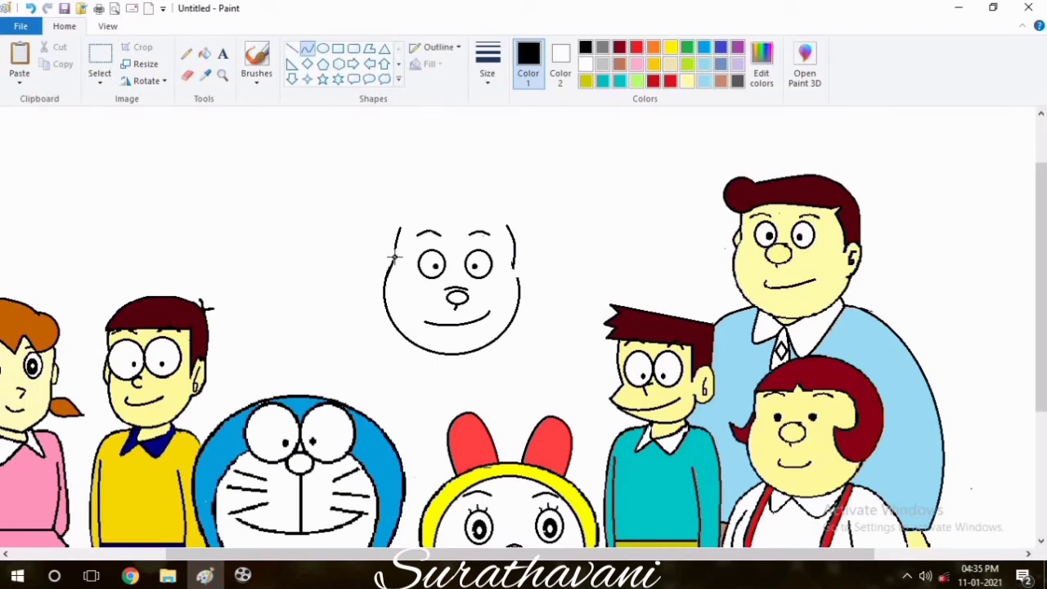
mouse_move(394, 257)
mouse_down()
mouse_move(381, 245)
mouse_move(378, 269)
mouse_move(393, 271)
mouse_move(381, 263)
mouse_up()
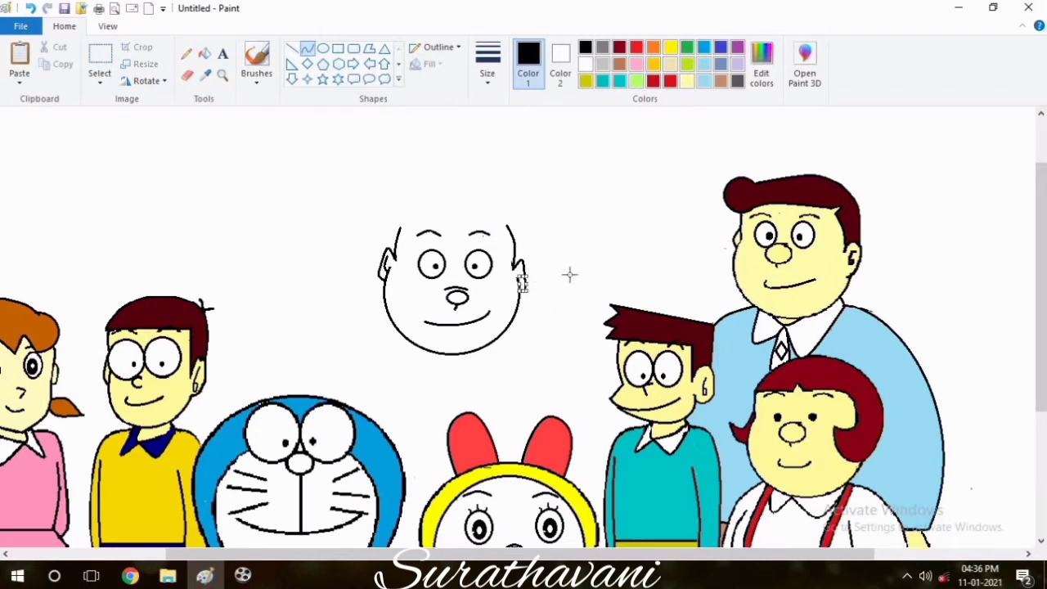
mouse_move(525, 292)
mouse_down()
mouse_move(520, 265)
mouse_move(524, 273)
mouse_up()
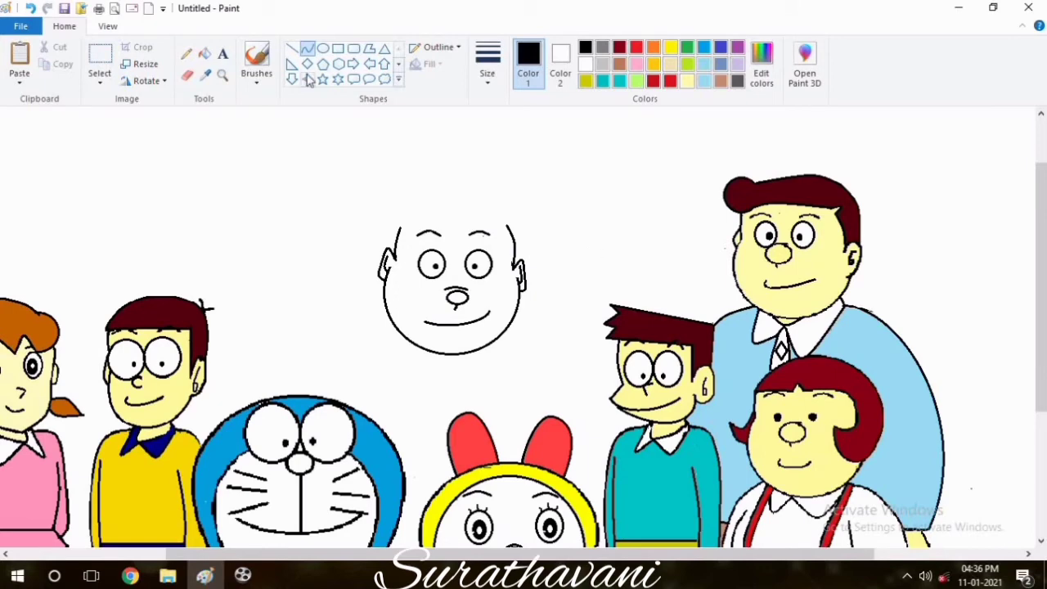
Draw a wavy hairline across the forehead between the two sides of the head with the Pencil
click(192, 54)
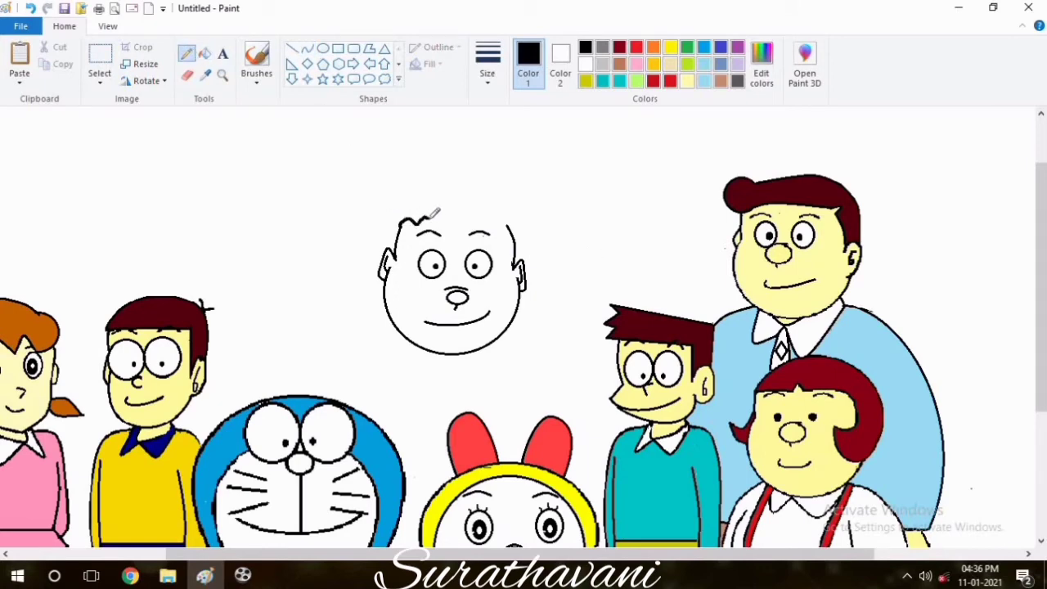
drag(473, 216, 487, 216)
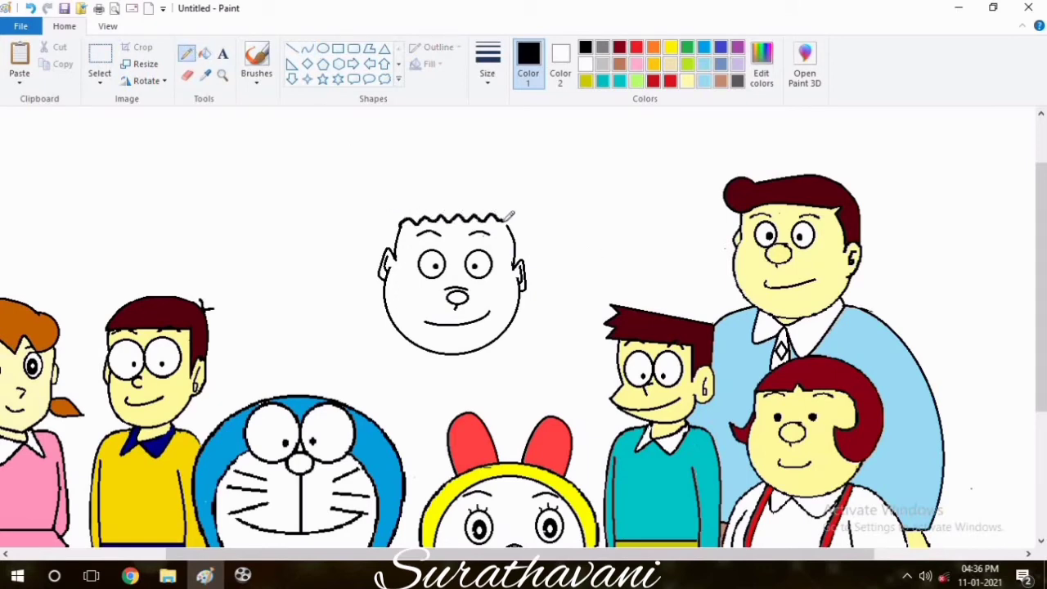
key(ctrl+z)
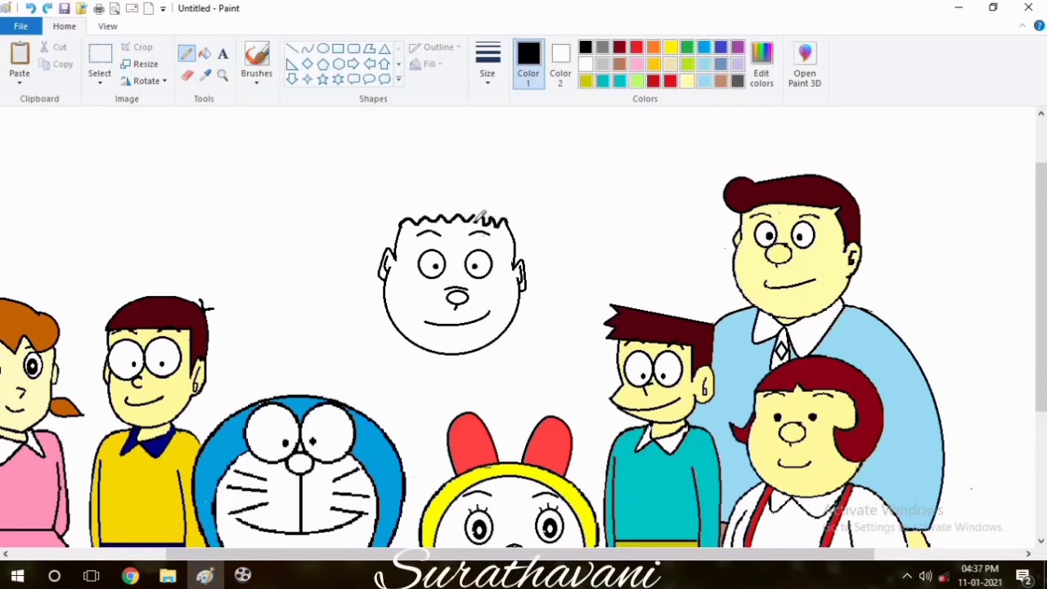
Draw a curved outer hair line on each side of the head, running from the ear up past the hairline
click(307, 49)
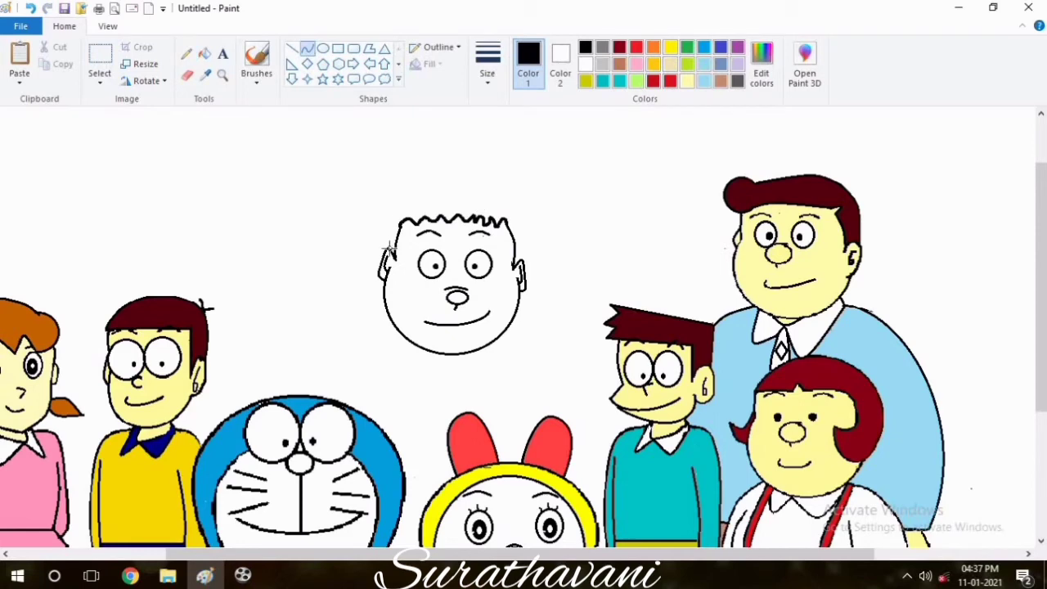
drag(392, 245, 418, 202)
drag(510, 209, 517, 262)
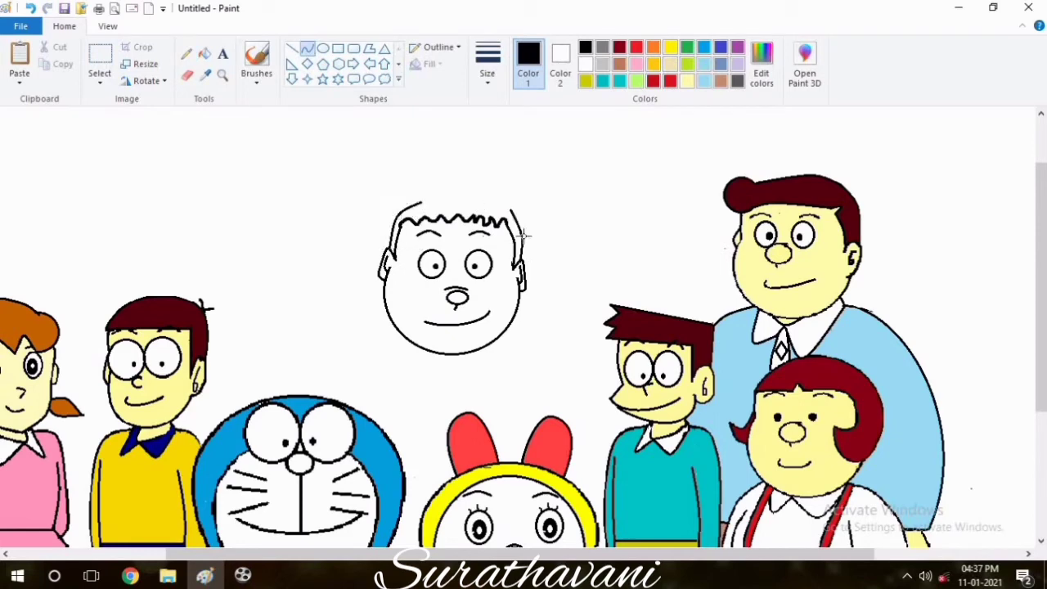
drag(520, 222, 421, 203)
click(564, 219)
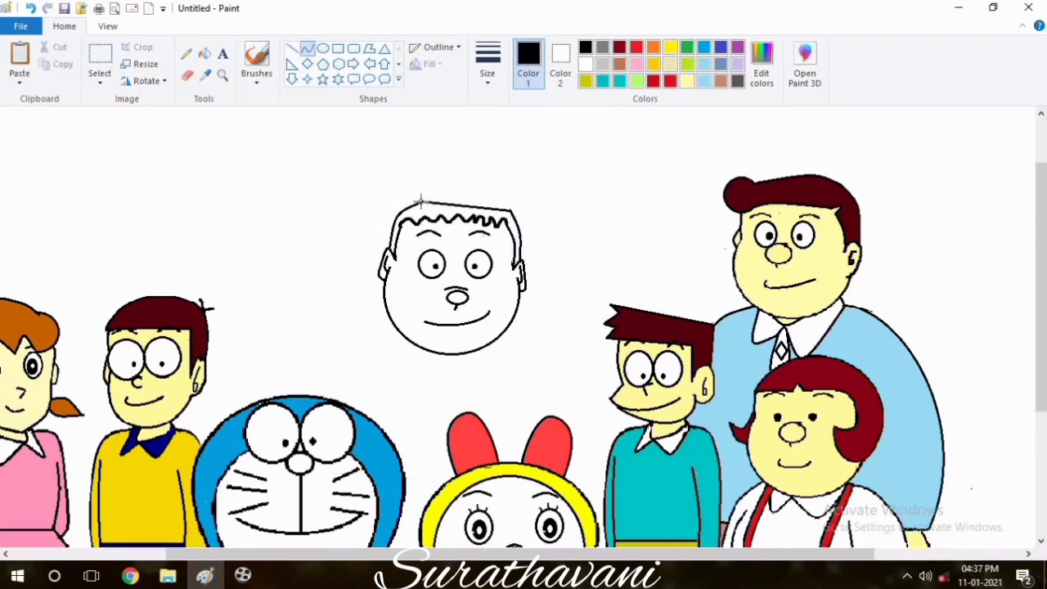
click(454, 195)
click(480, 197)
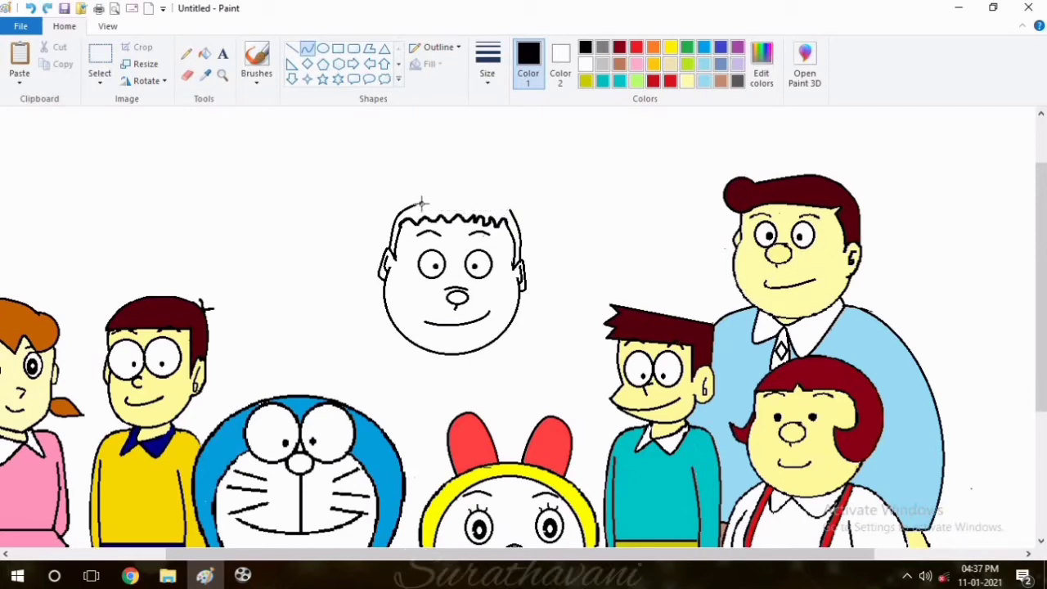
click(555, 201)
key(ctrl+z)
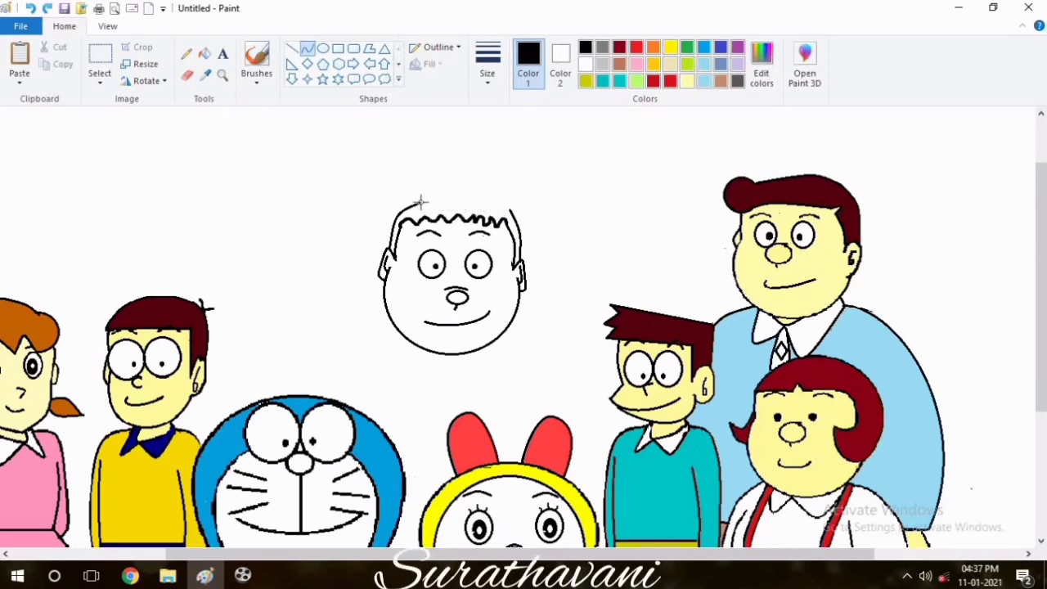
Draw an arched line over the top of the head to join the two sides of the hair outline
drag(421, 202, 511, 210)
click(470, 194)
click(466, 195)
click(528, 157)
click(187, 75)
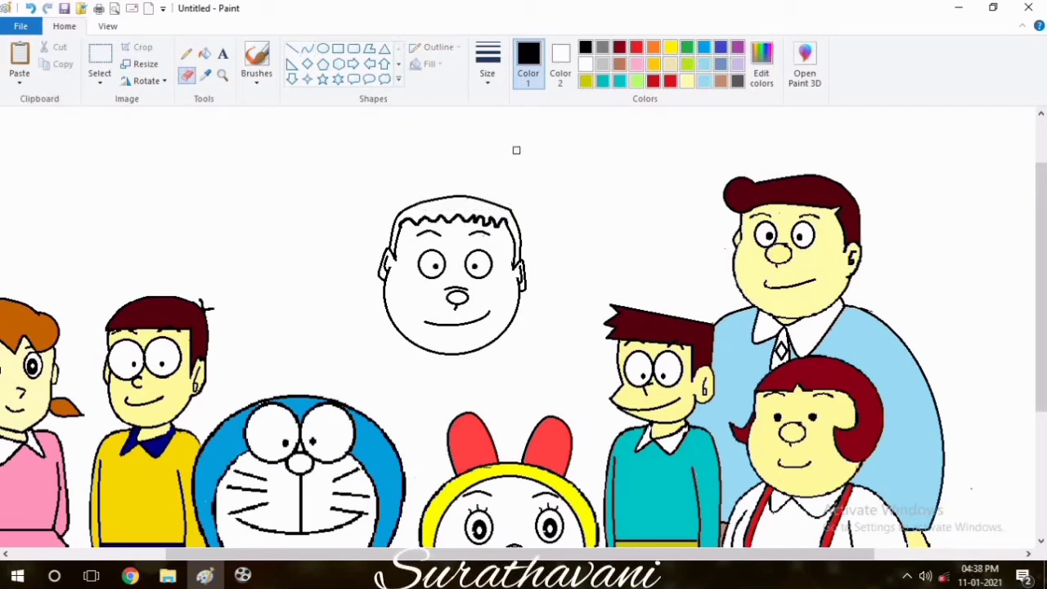
Draw a curve from the neck down to the companion's head for the shoulder and arm nearest the boy in teal
click(306, 49)
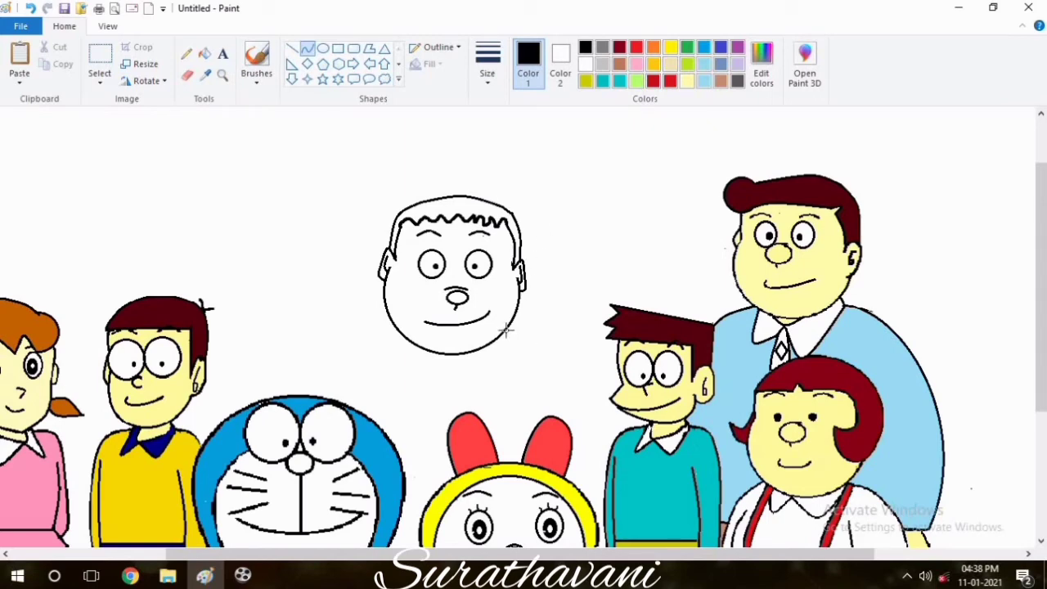
mouse_move(514, 338)
mouse_down()
mouse_move(561, 388)
mouse_move(592, 504)
mouse_up()
drag(579, 408, 576, 360)
click(576, 360)
Erase the lower part of the new arm line and redraw it with a slight outward bulge
click(186, 73)
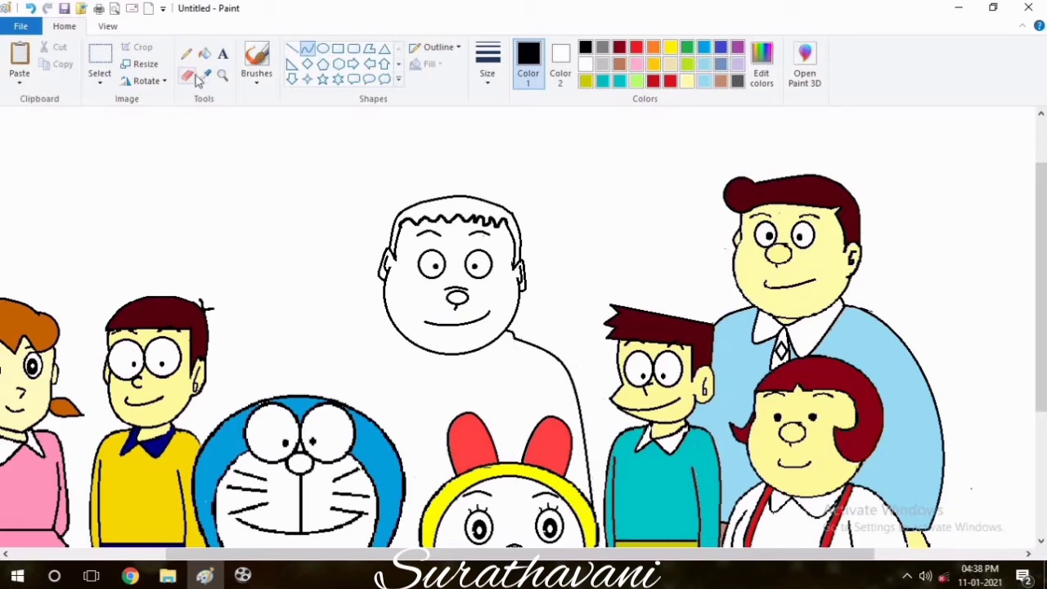
mouse_move(582, 397)
mouse_down()
mouse_move(592, 501)
mouse_move(575, 389)
mouse_move(592, 515)
mouse_up()
click(306, 49)
drag(587, 458, 590, 435)
Erase the upper section of the arm line below the shoulder and redraw it as a smooth connecting curve
click(187, 74)
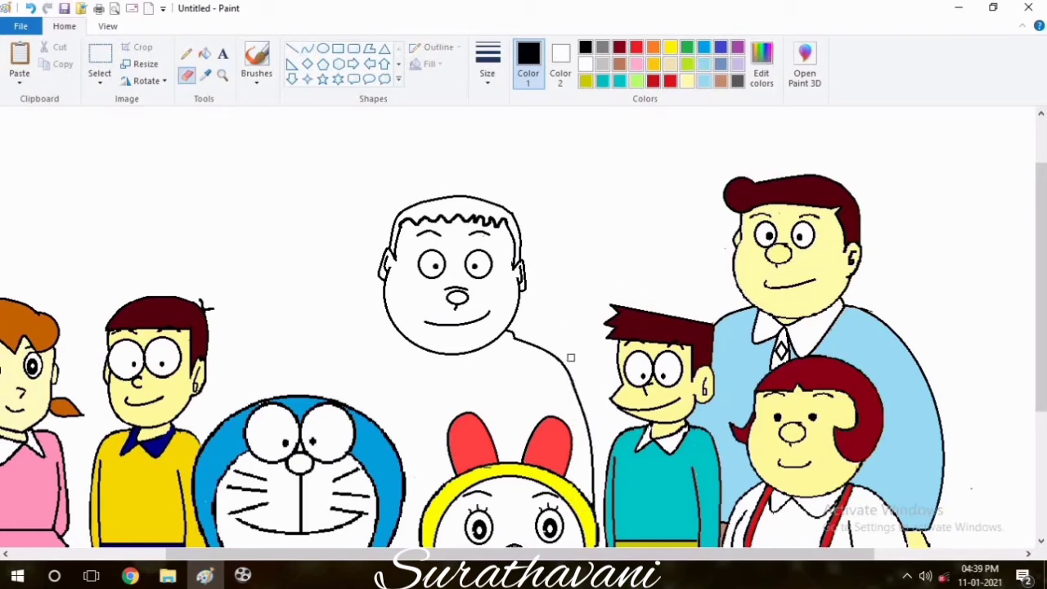
drag(571, 374, 583, 410)
click(307, 49)
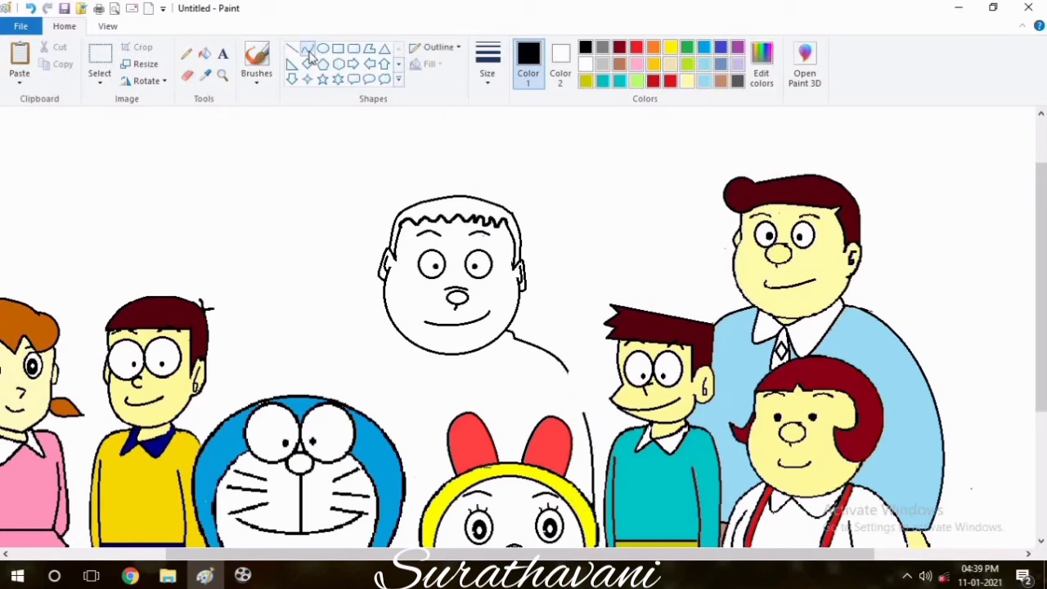
drag(564, 367, 582, 413)
click(577, 386)
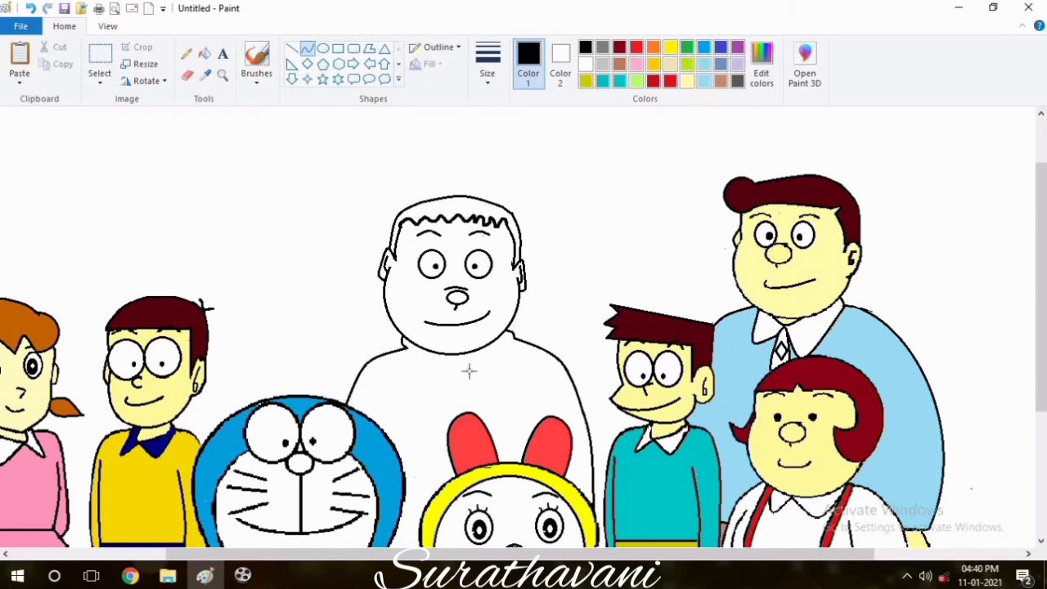
Draw the opposite shoulder as a curve from the neck down to Doraemon's head
drag(409, 347, 363, 356)
click(519, 381)
Draw horizontal lines across the visible torso between Doraemon and his companion for the shirt stripe and waist
drag(1043, 294, 1043, 395)
click(292, 48)
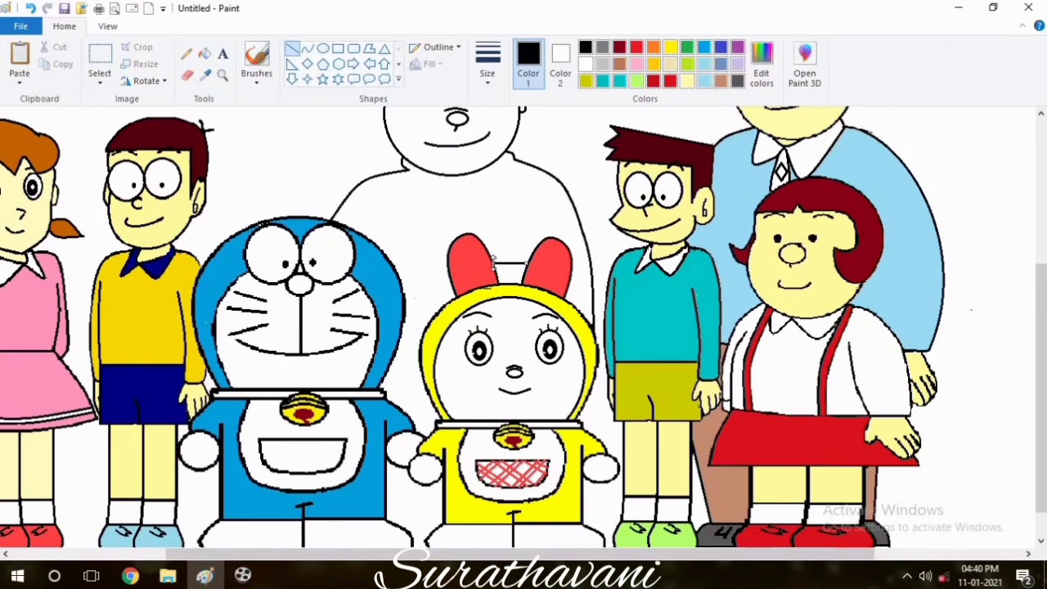
drag(448, 263, 393, 261)
drag(450, 296, 396, 297)
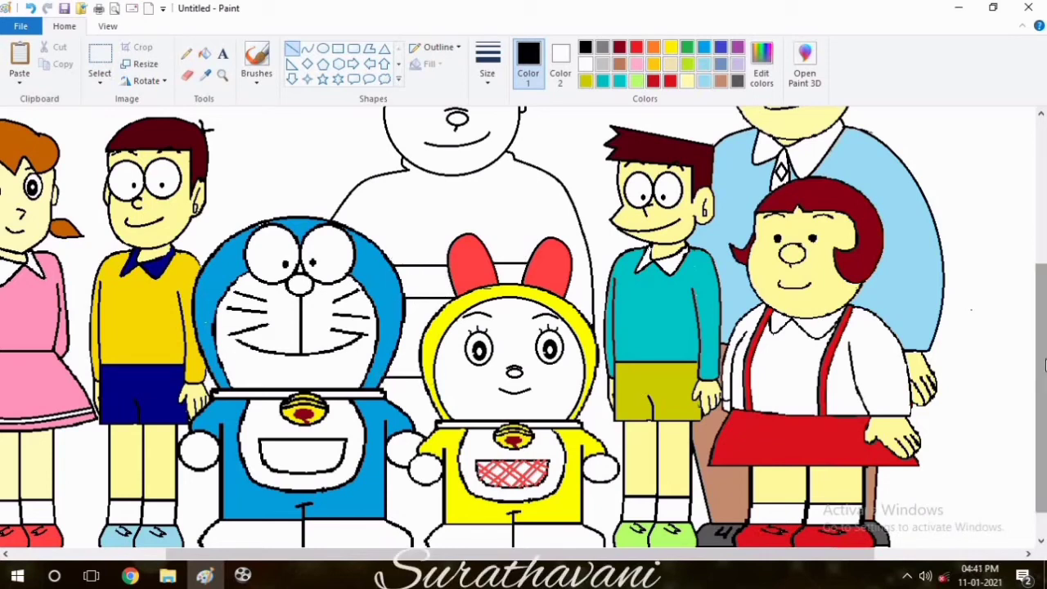
Add a small mark on each cheek of the new character with the Pencil
scroll(486, 502, down, 1)
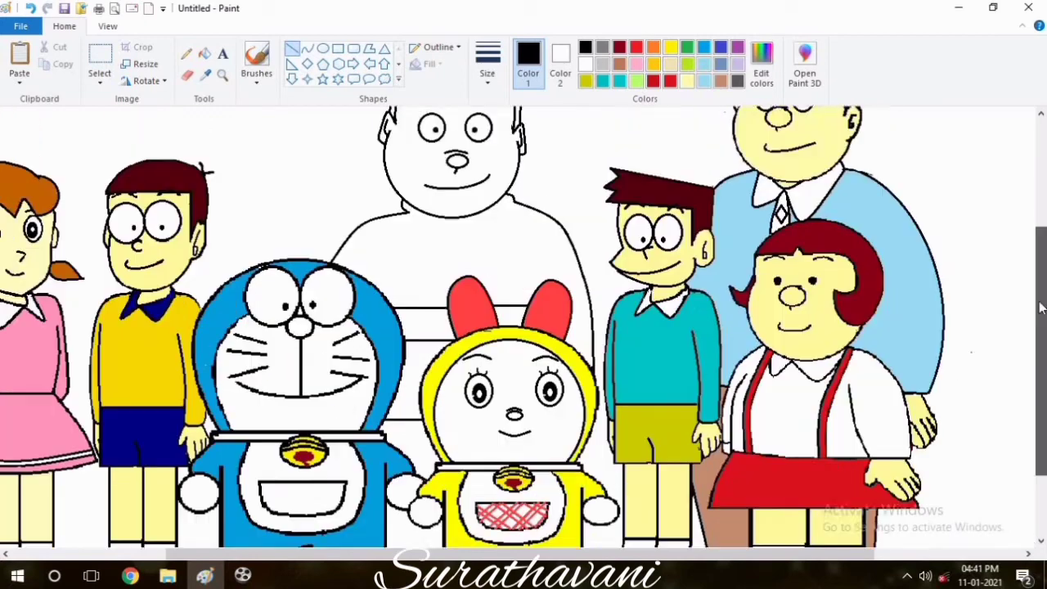
scroll(405, 475, up, 3)
click(186, 55)
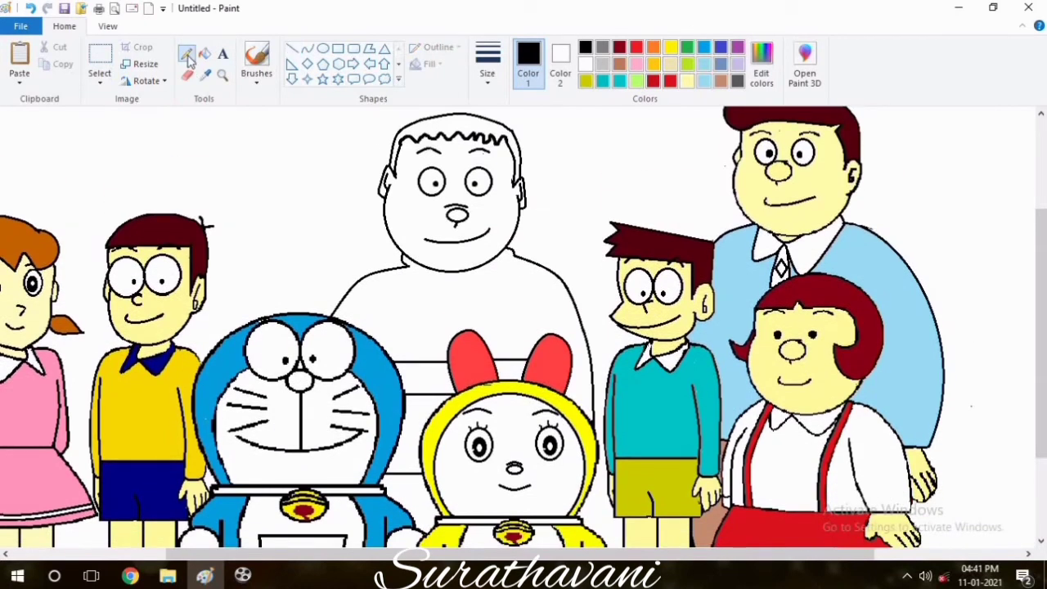
click(487, 62)
click(498, 136)
Mix a light peach skin colour and fill the new character's face, ears and nose with it
click(621, 63)
click(761, 76)
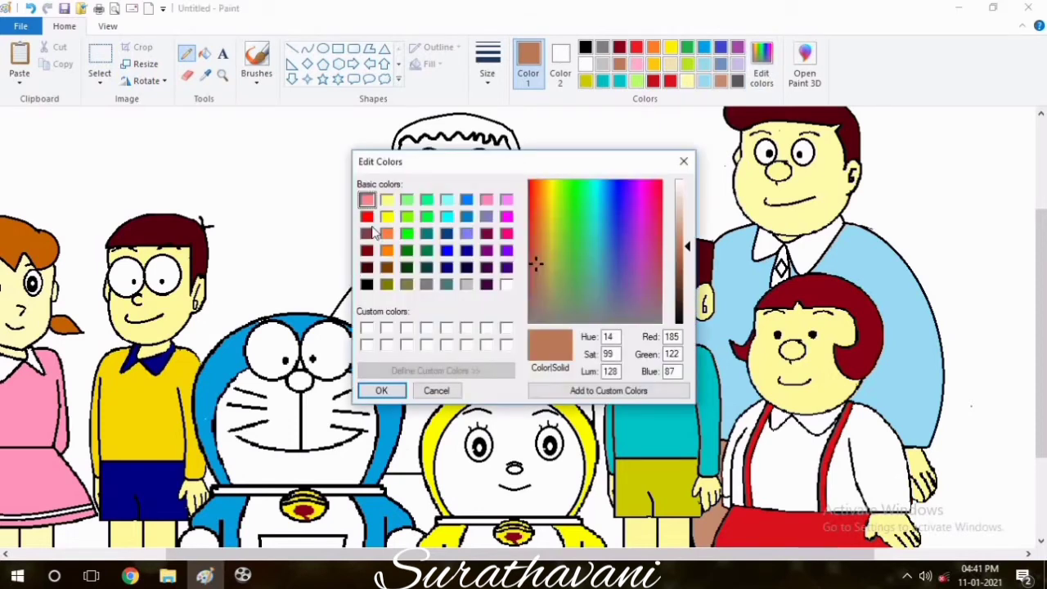
click(367, 250)
drag(685, 191, 684, 213)
click(367, 268)
click(387, 268)
click(381, 390)
click(205, 54)
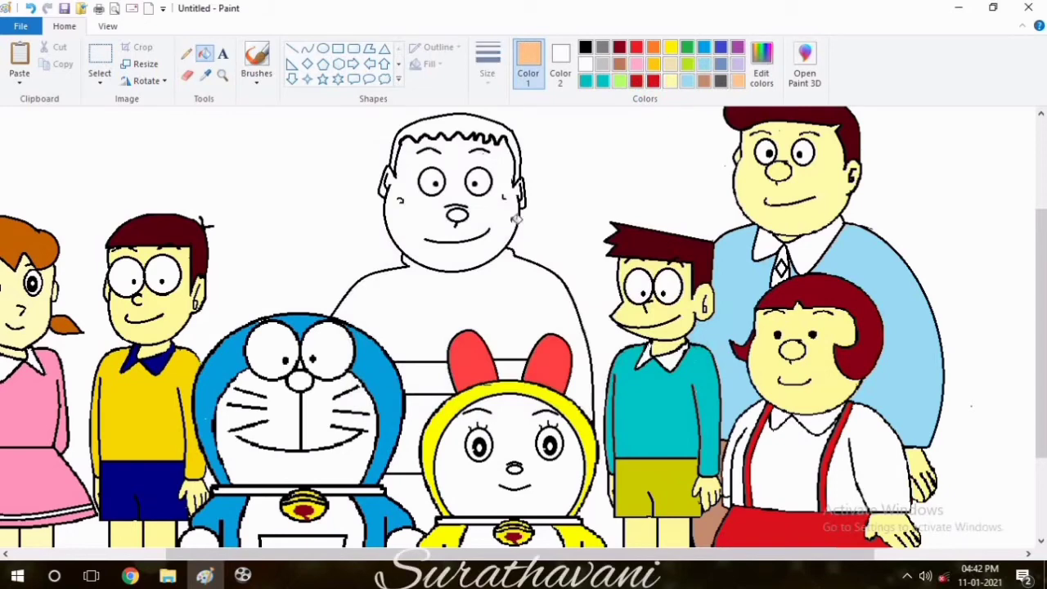
click(498, 221)
click(458, 214)
Fill the new character's hair with dark grey and his shirt, above and below the stripe, with light orange
click(721, 80)
click(445, 119)
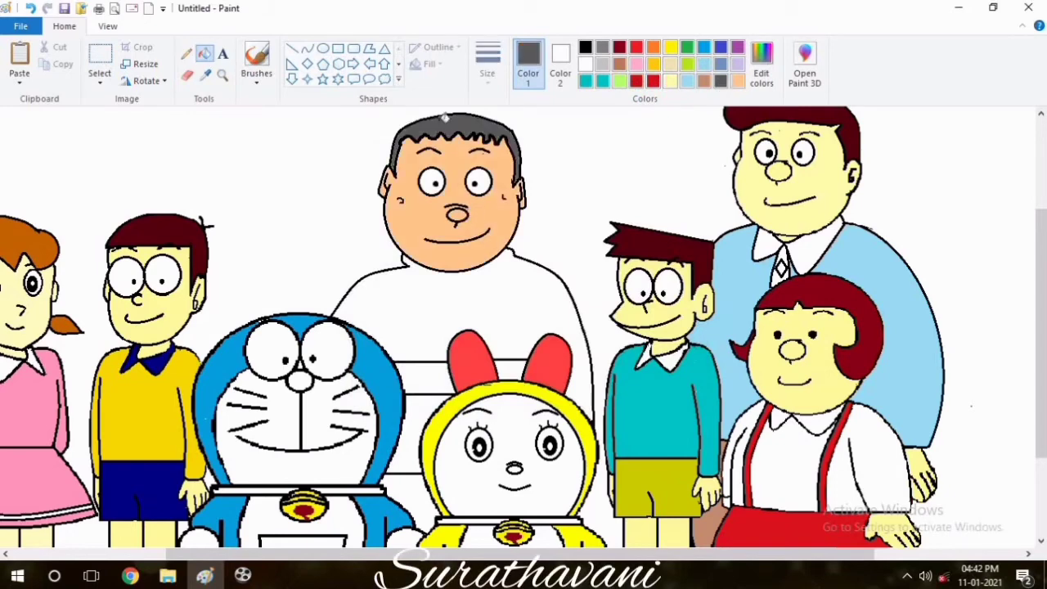
click(652, 46)
click(761, 65)
drag(684, 245, 683, 226)
click(381, 390)
click(433, 347)
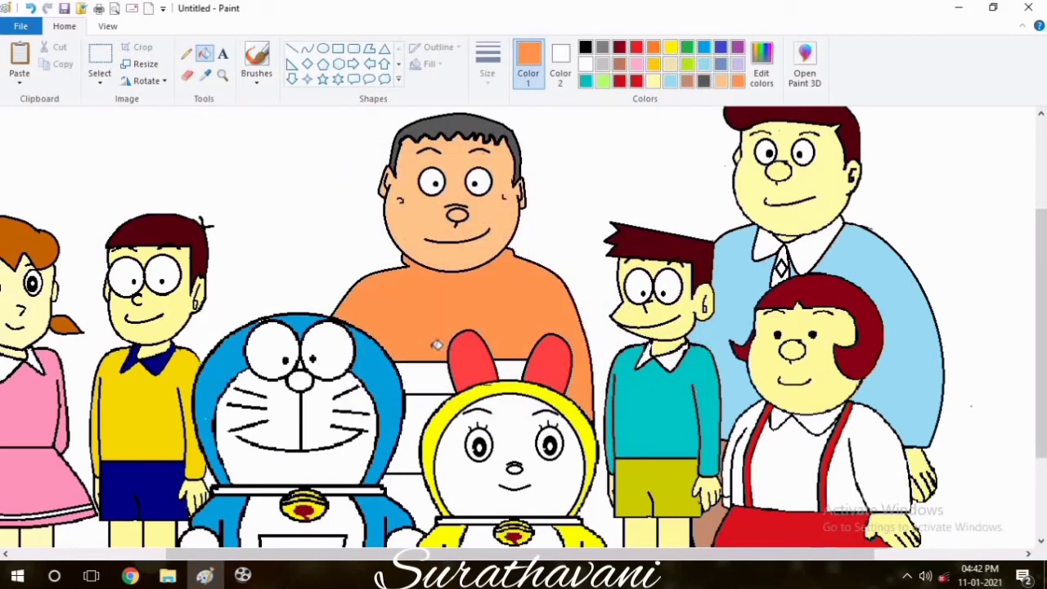
click(417, 413)
Fill the new character's trousers between Doraemon and his companion with dark teal (red 0, green 64, blue 64)
click(761, 65)
click(426, 269)
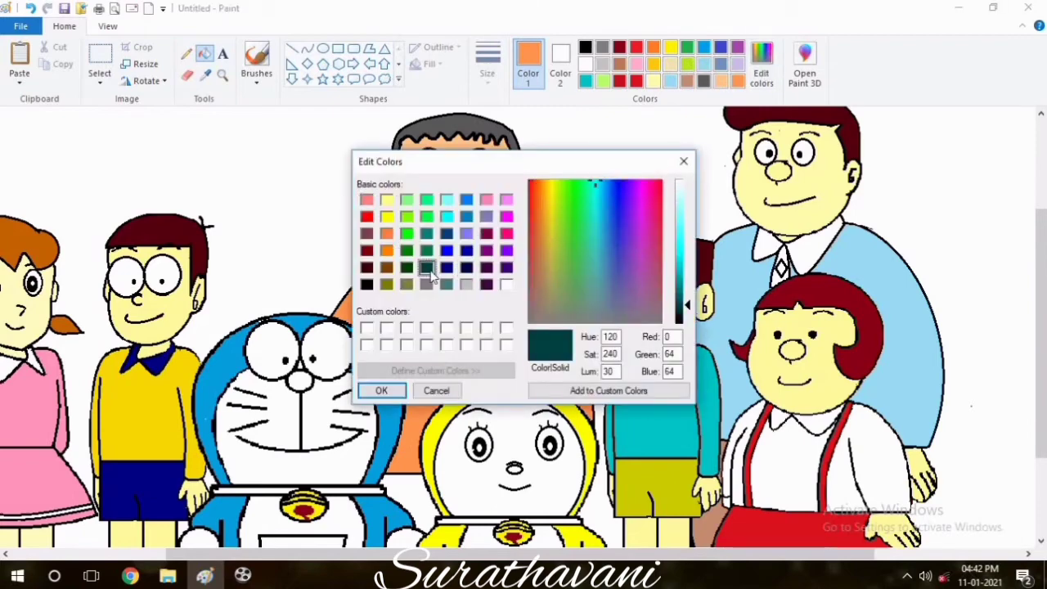
click(381, 390)
click(408, 503)
scroll(409, 491, down, 3)
click(415, 450)
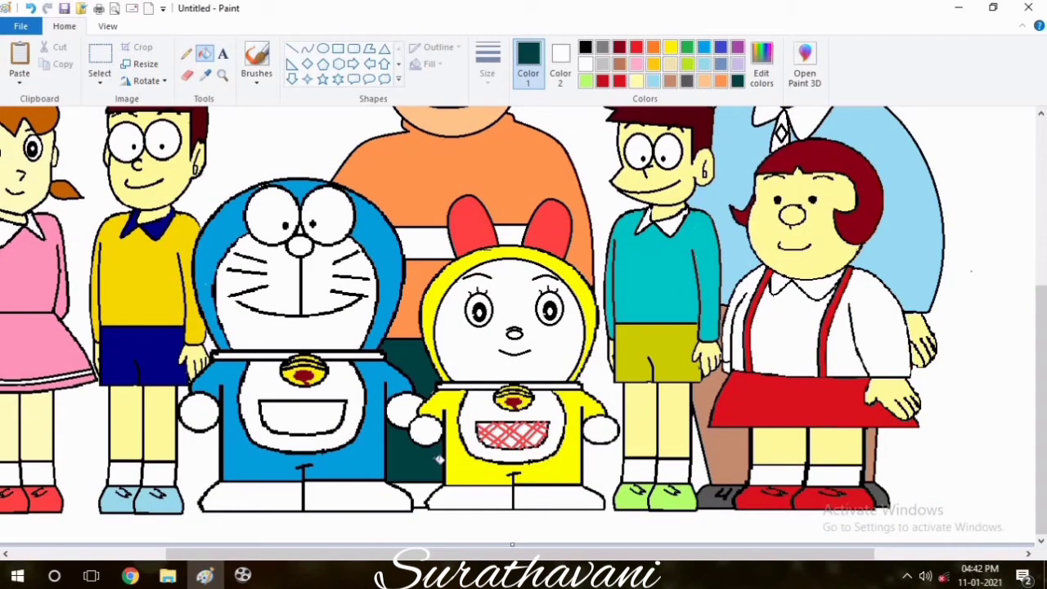
Mix a lighter shade of light blue with red 163, green 221, blue 243 as the drawing colour
click(655, 82)
click(765, 75)
drag(686, 213, 686, 209)
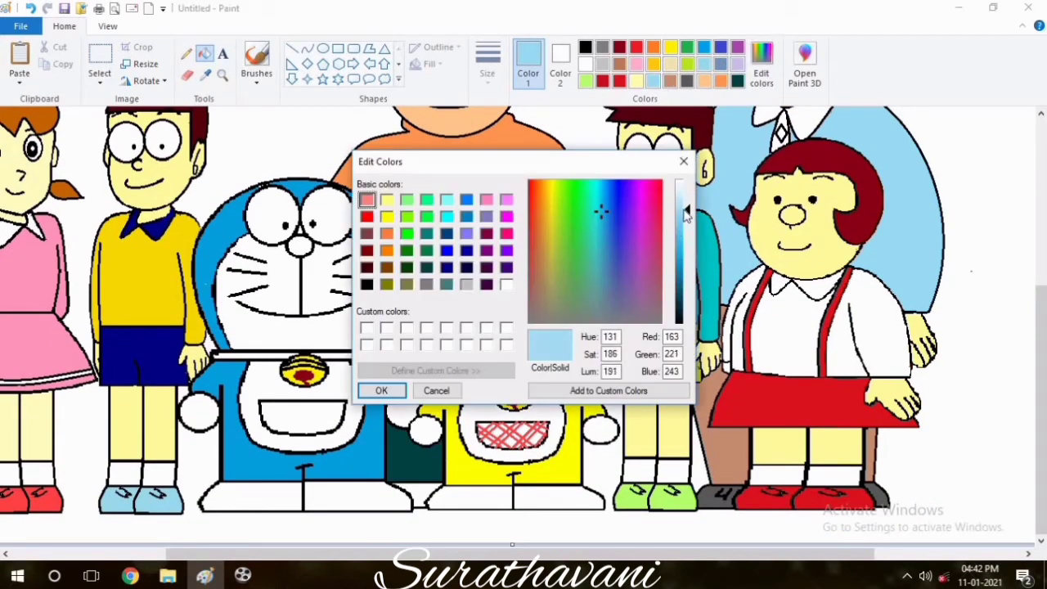
click(381, 390)
Copy the new character's head and shoulders, paste a smaller version and place it above the boy in yellow and Doraemon
scroll(411, 458, up, 3)
drag(716, 554, 662, 569)
scroll(523, 327, up, 3)
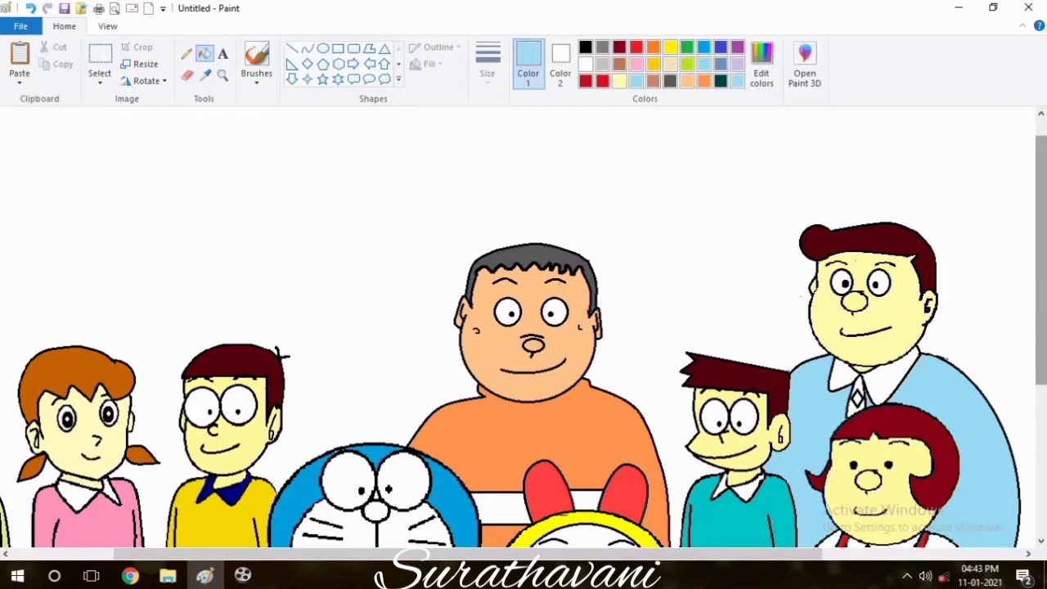
click(99, 58)
drag(398, 187, 643, 420)
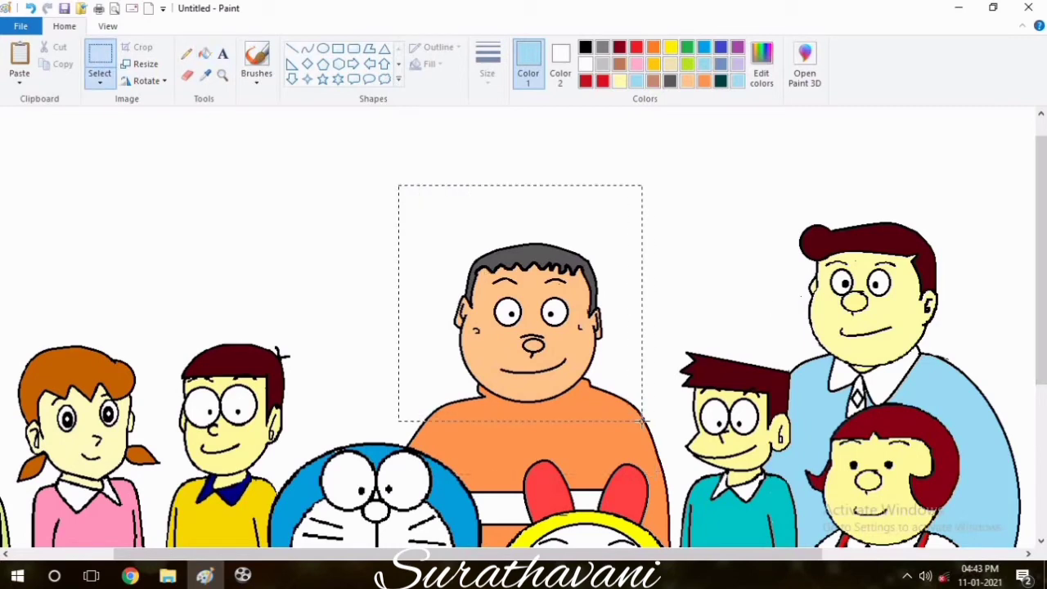
key(ctrl+c)
key(ctrl+v)
drag(251, 349, 198, 294)
drag(142, 267, 381, 275)
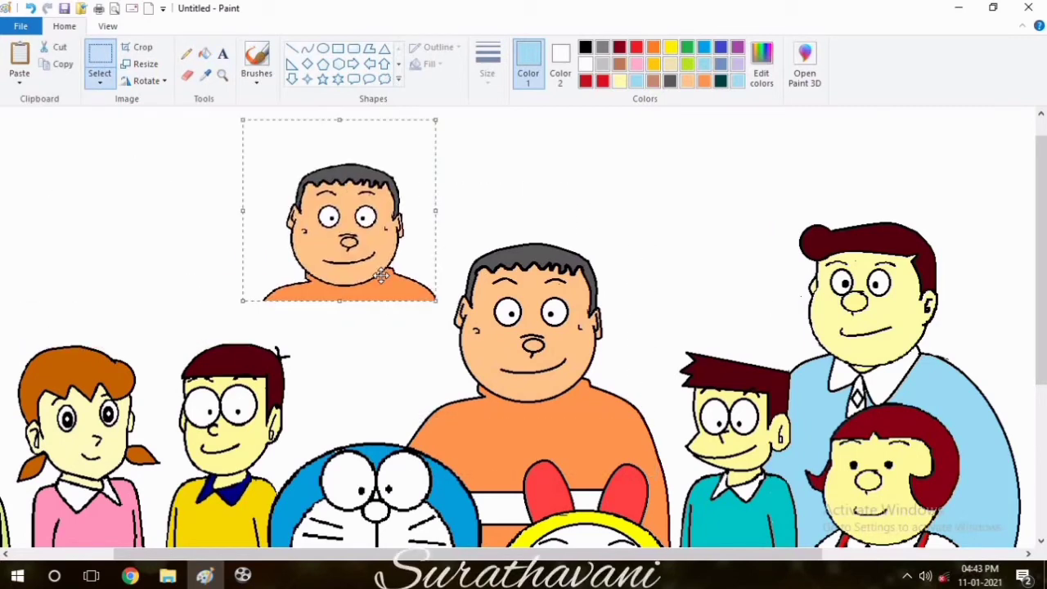
Redo the head copy: undo the placed one, paste the head and shoulders again, shrink it and place it above the boy in yellow and Doraemon
key(ctrl+z)
key(ctrl+v)
drag(134, 213, 353, 163)
drag(466, 296, 441, 280)
drag(406, 259, 425, 265)
click(591, 177)
Remove the copied shoulders by erasing their outlines and filling the orange shirt remnant with white
click(192, 81)
drag(301, 250, 252, 278)
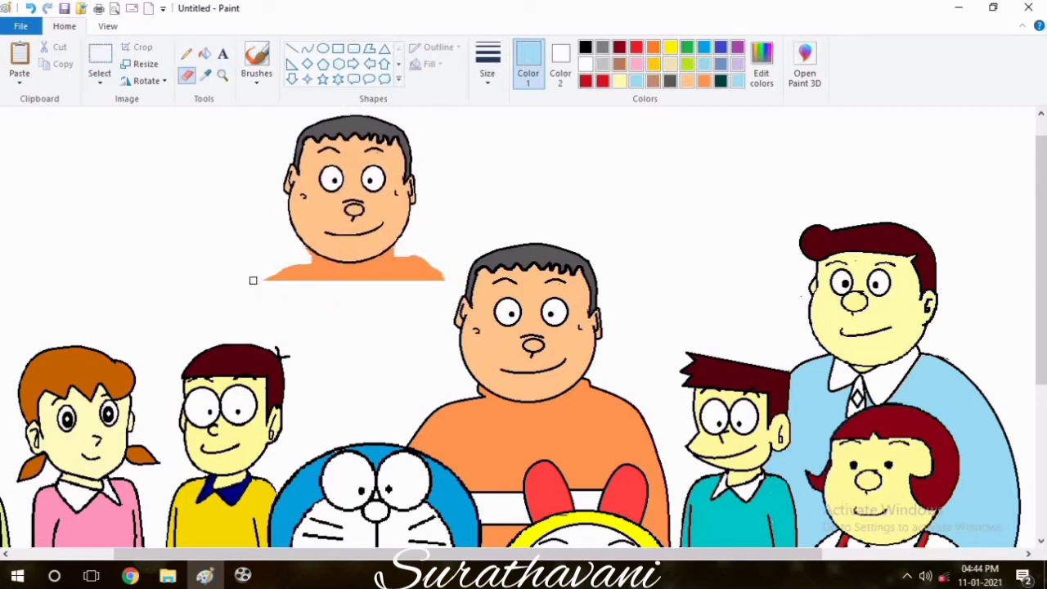
click(204, 54)
click(585, 64)
click(425, 256)
drag(1042, 213, 1043, 196)
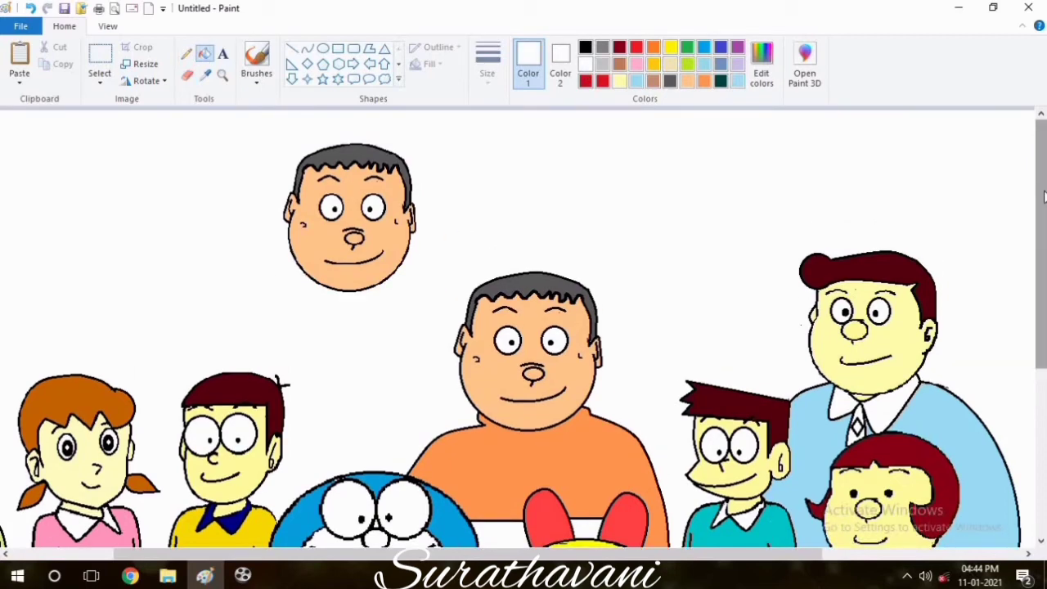
Erase the copied head's hair and facial features, and fill the remaining skin with white to leave the jaw and ear outlines
click(109, 77)
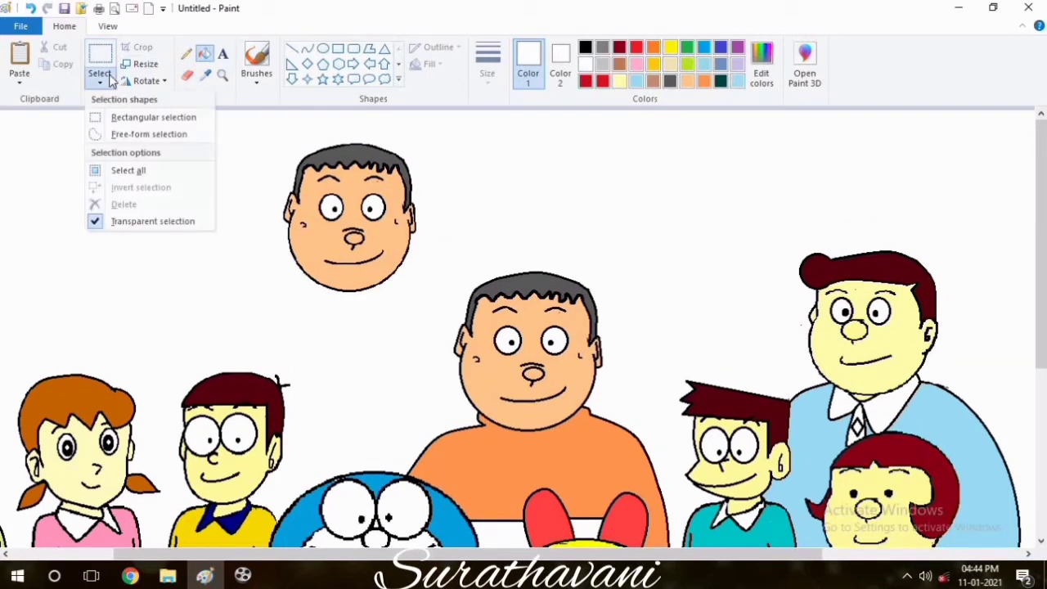
click(185, 80)
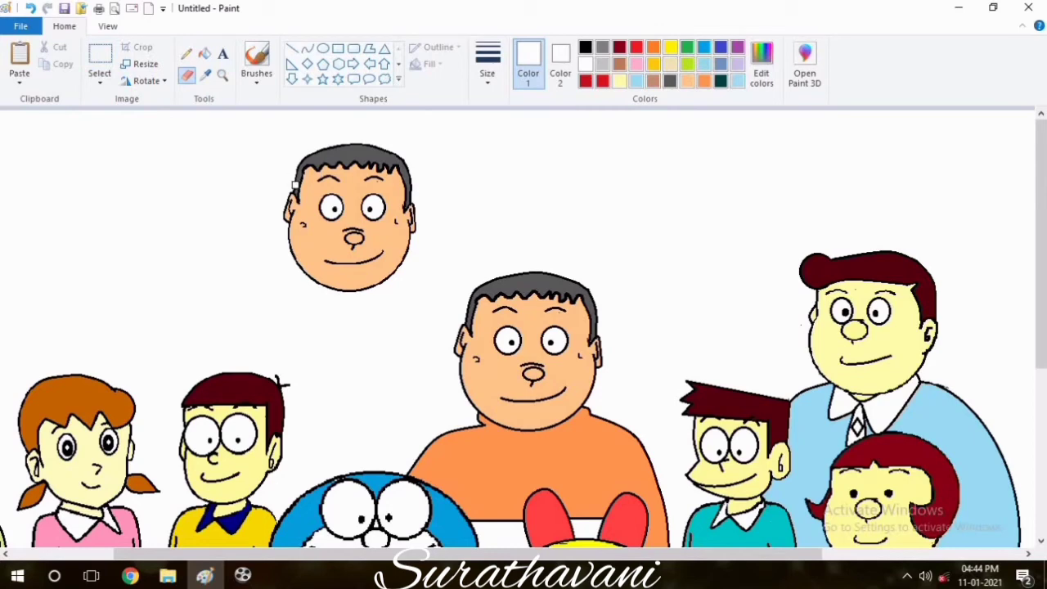
mouse_move(295, 185)
mouse_down()
mouse_move(351, 148)
mouse_move(306, 172)
mouse_move(405, 192)
mouse_move(370, 144)
mouse_move(301, 208)
mouse_move(396, 237)
mouse_move(320, 156)
mouse_up()
click(99, 82)
click(122, 134)
key(Delete)
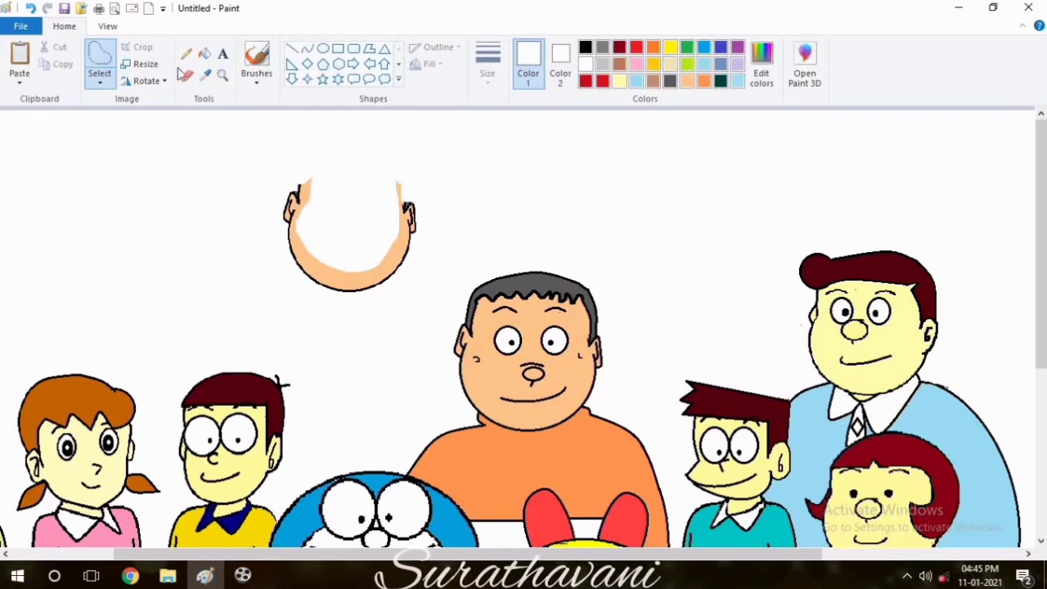
click(205, 53)
click(314, 259)
Draw two large round black-outlined eyes side by side on the blank head and add small pupils near their inner edges
click(323, 48)
click(585, 49)
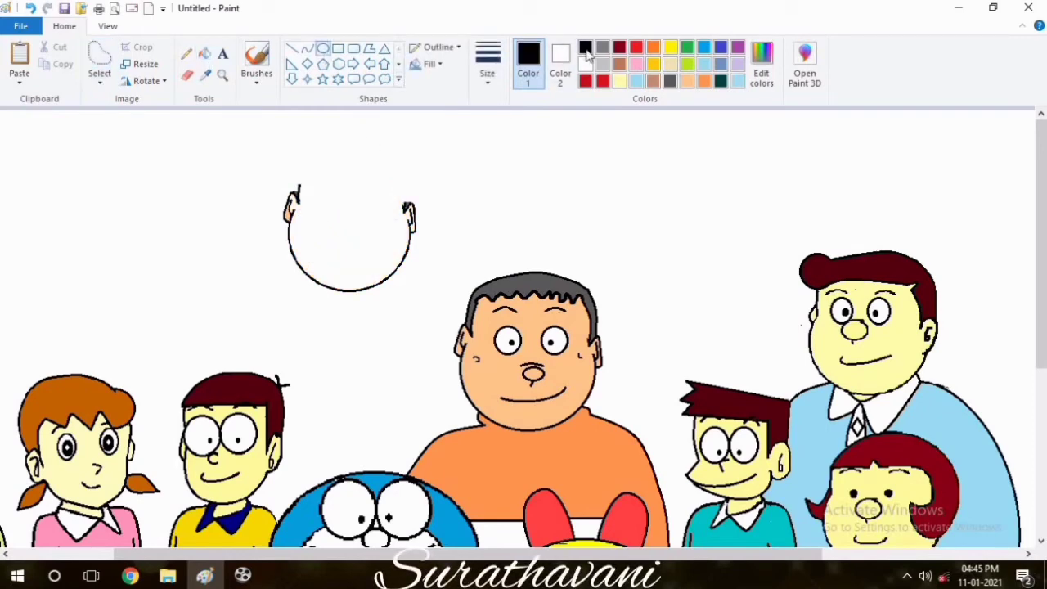
mouse_move(297, 187)
mouse_down()
mouse_move(349, 237)
mouse_move(322, 222)
mouse_move(320, 203)
mouse_move(347, 201)
mouse_up()
mouse_move(323, 224)
mouse_down()
mouse_move(334, 196)
mouse_move(370, 196)
mouse_up()
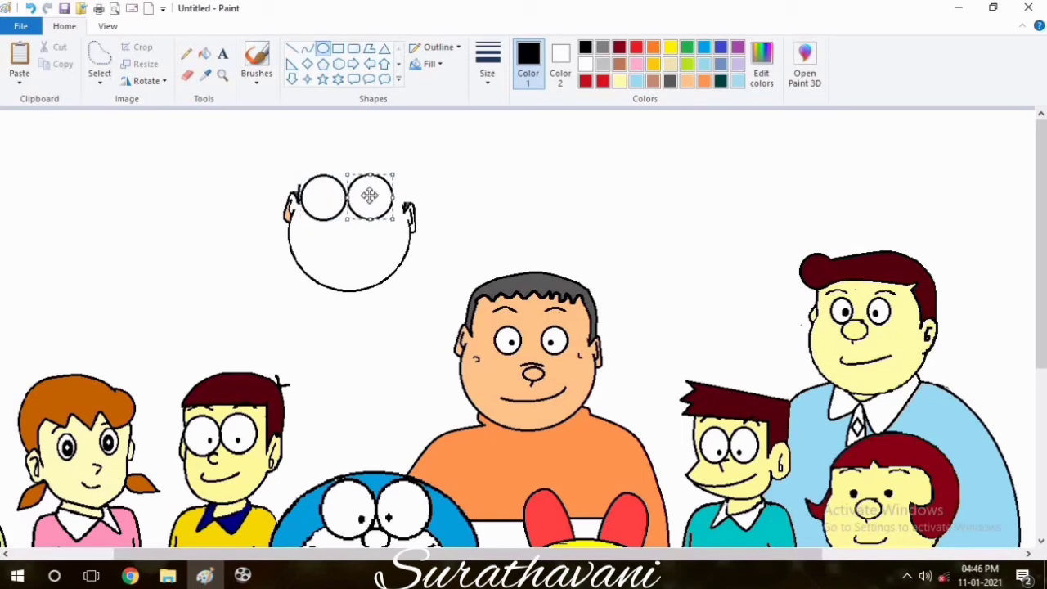
click(256, 61)
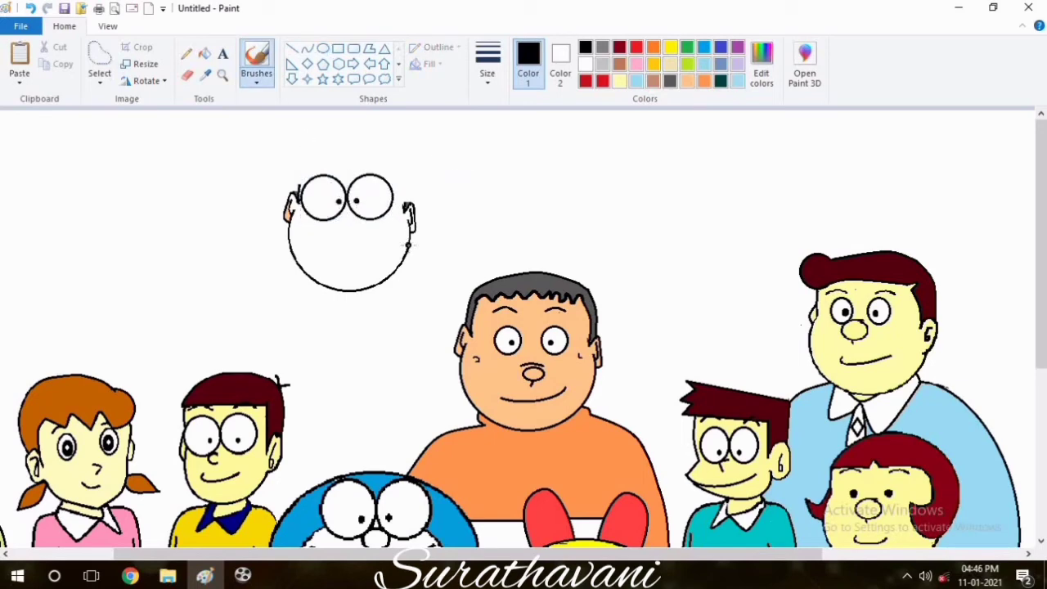
Draw a small nose below the eyes and a curved smile beneath it using the Curve tool
click(307, 49)
click(339, 217)
drag(331, 247, 365, 247)
click(348, 256)
click(349, 256)
click(408, 268)
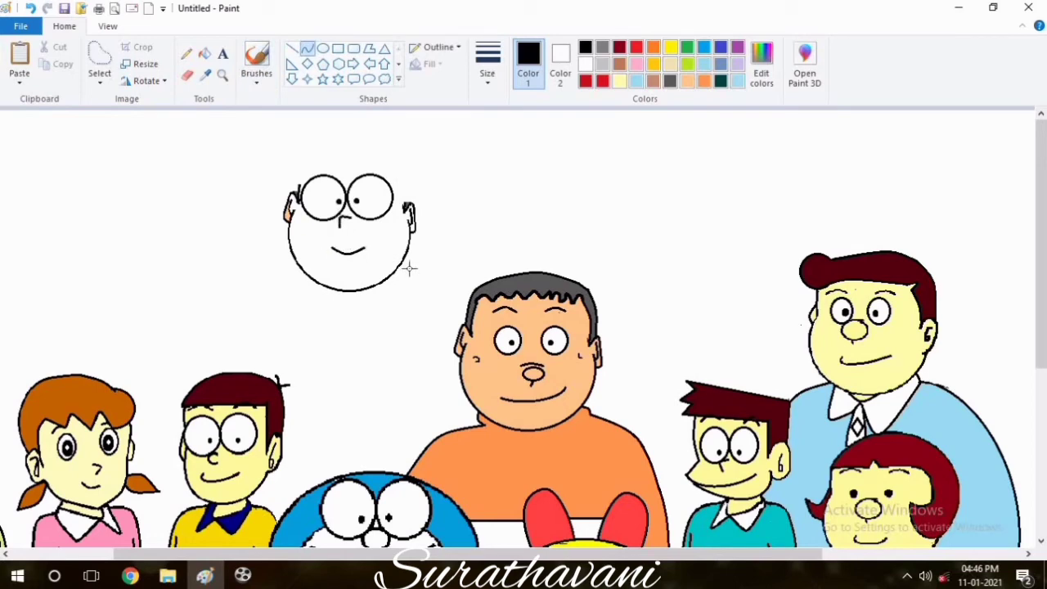
Pencil a zigzag fringe above the eyes and the outer hair outline with a rounded bulge at the front
click(186, 53)
mouse_move(303, 186)
mouse_down()
mouse_move(330, 158)
mouse_move(343, 178)
mouse_move(364, 161)
mouse_move(379, 172)
mouse_move(387, 161)
mouse_move(406, 206)
mouse_move(394, 167)
mouse_move(412, 205)
mouse_up()
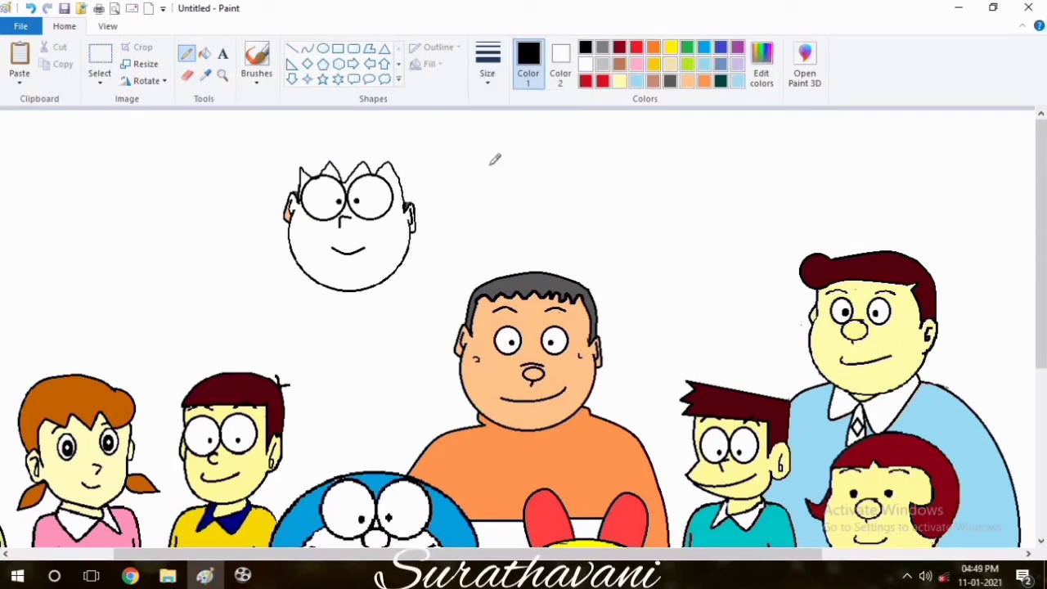
mouse_move(309, 174)
mouse_down()
mouse_move(289, 154)
mouse_move(312, 127)
mouse_up()
mouse_move(413, 200)
mouse_down()
mouse_move(396, 143)
mouse_move(358, 128)
mouse_move(315, 130)
mouse_up()
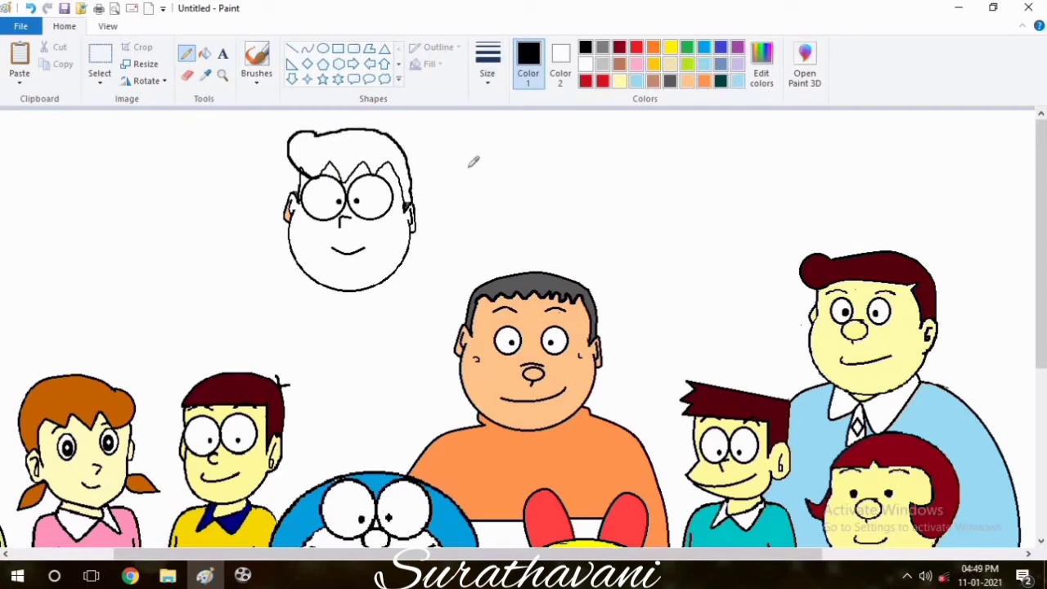
Erase the old jaw line and the ear on the bulge side, and place a new oval as the face outline around the mouth
click(186, 75)
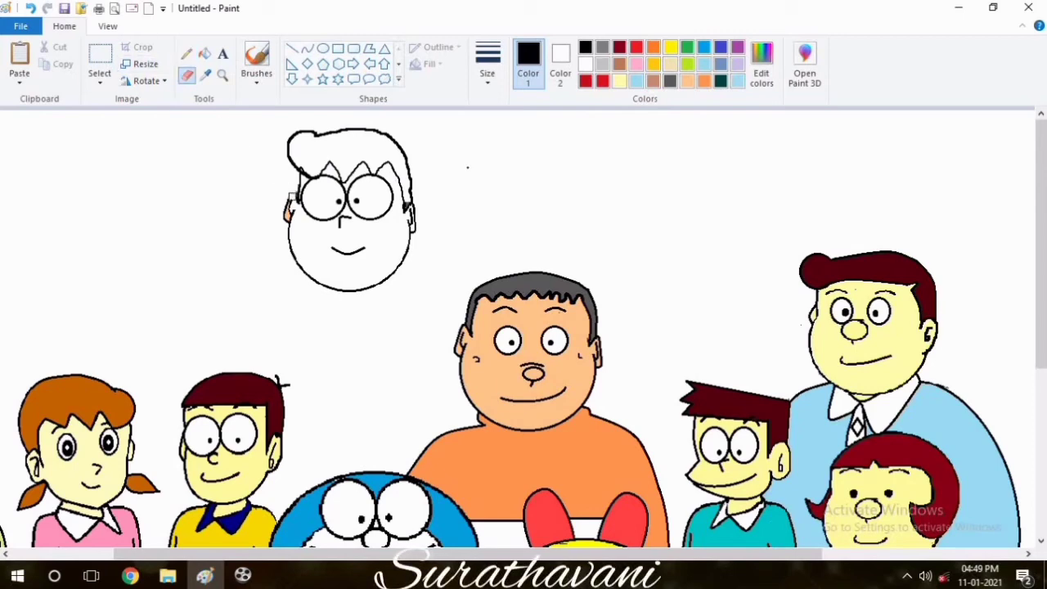
mouse_move(291, 198)
mouse_down()
mouse_move(319, 282)
mouse_move(395, 273)
mouse_move(410, 236)
mouse_up()
click(325, 49)
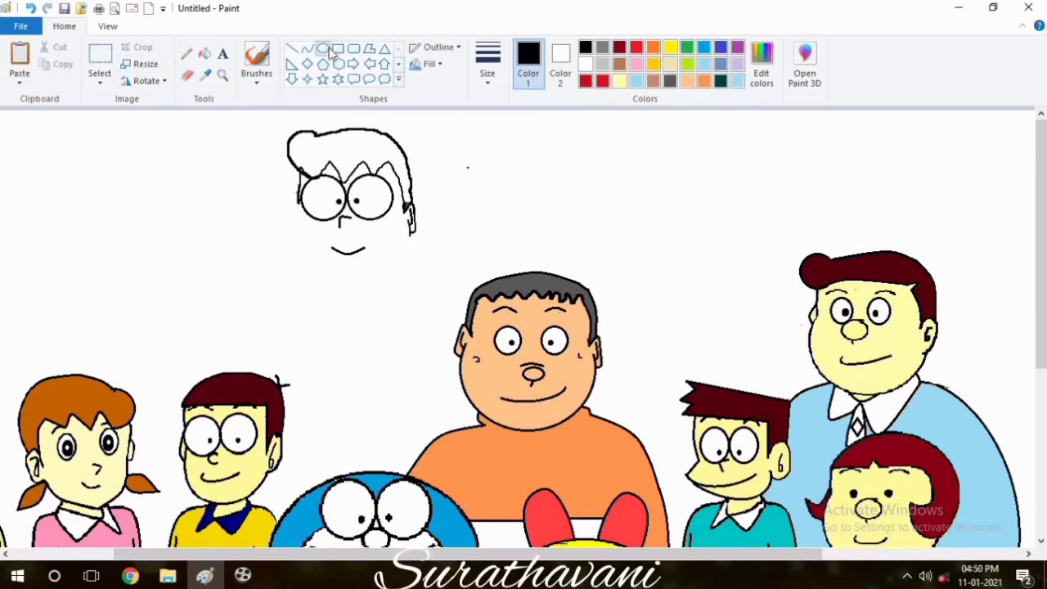
drag(291, 186, 408, 284)
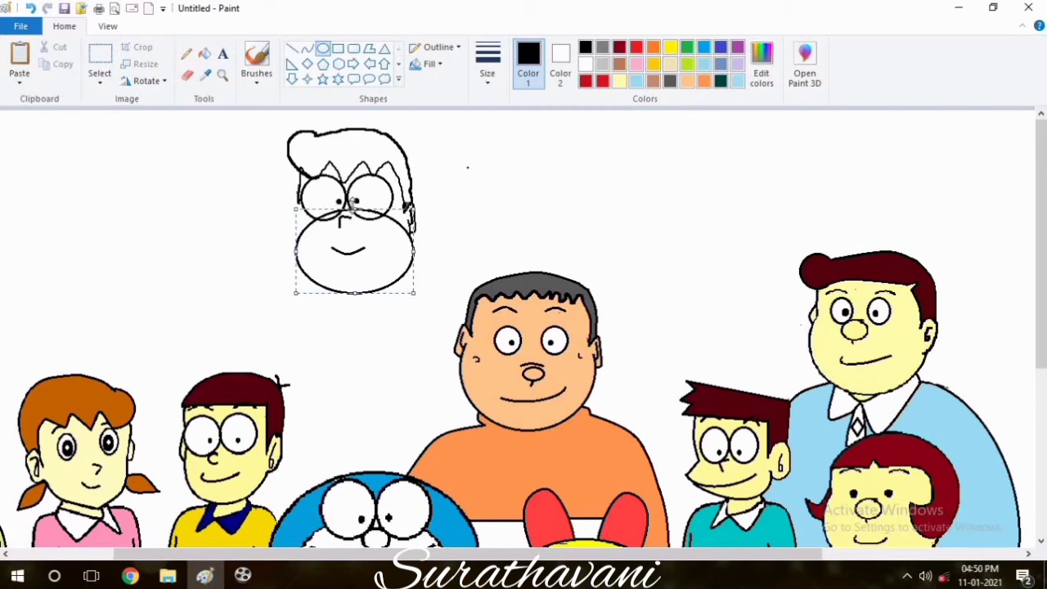
drag(350, 232, 352, 224)
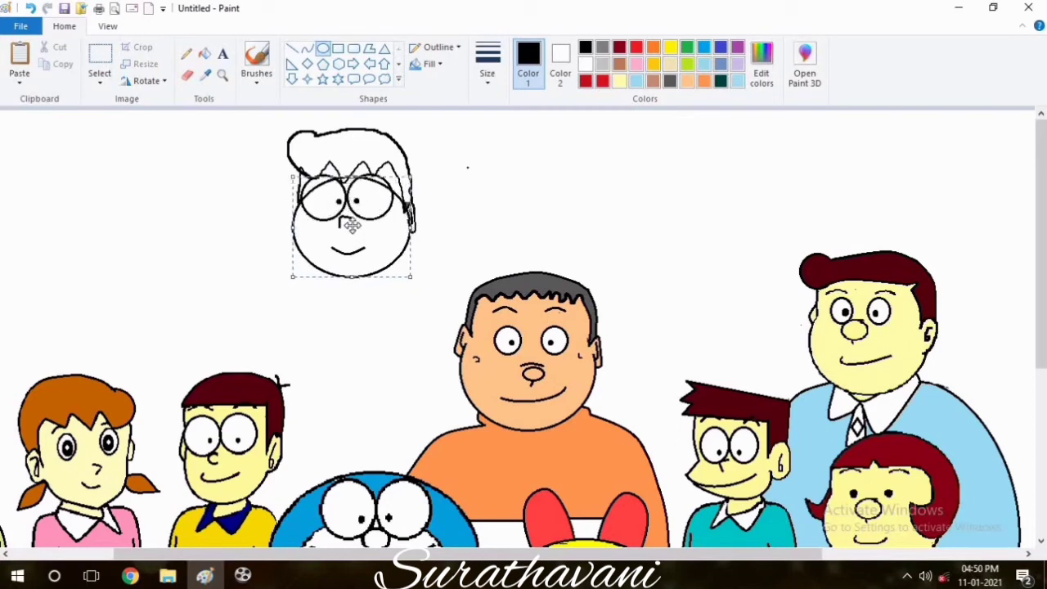
Erase the upper arc of the face oval where it crosses the eyes and fringe, adjusting the eraser size
click(187, 73)
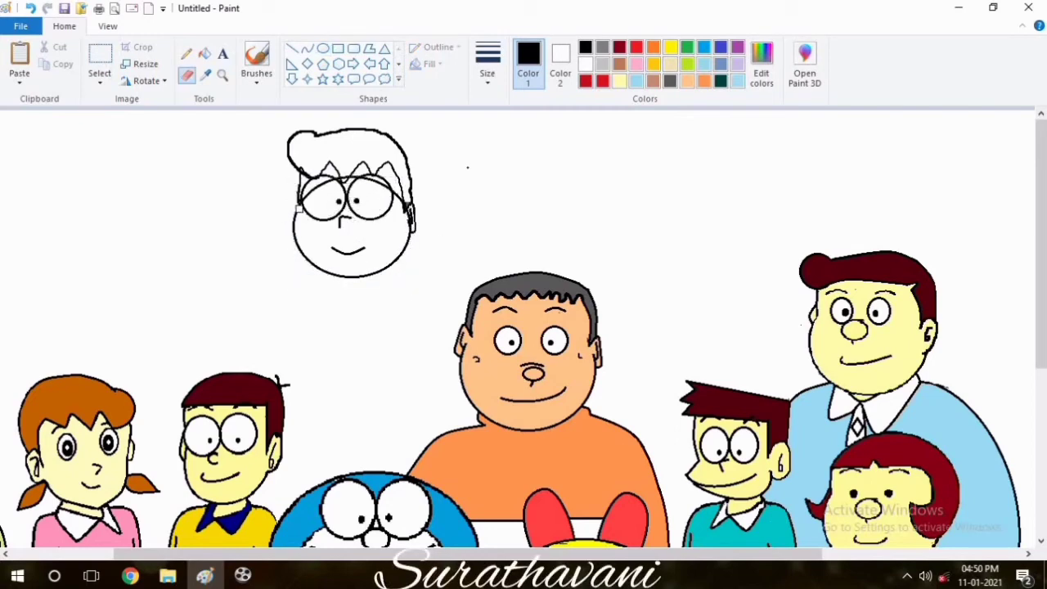
click(487, 64)
click(493, 137)
click(487, 64)
click(493, 129)
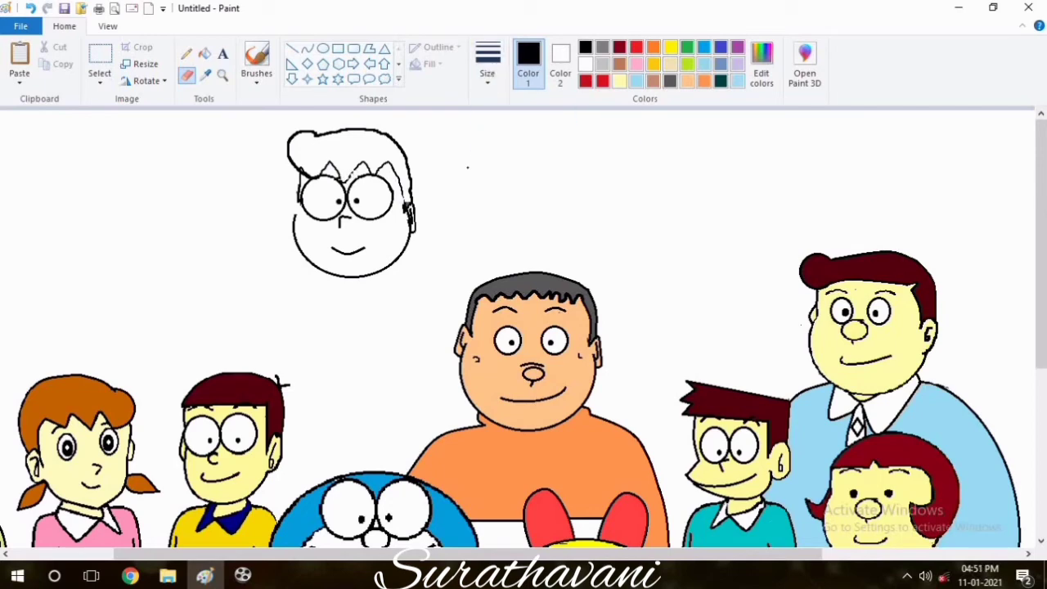
Pencil in the missing ear and hair strand beside the face, and a spiky hair tuft behind the other ear
click(187, 54)
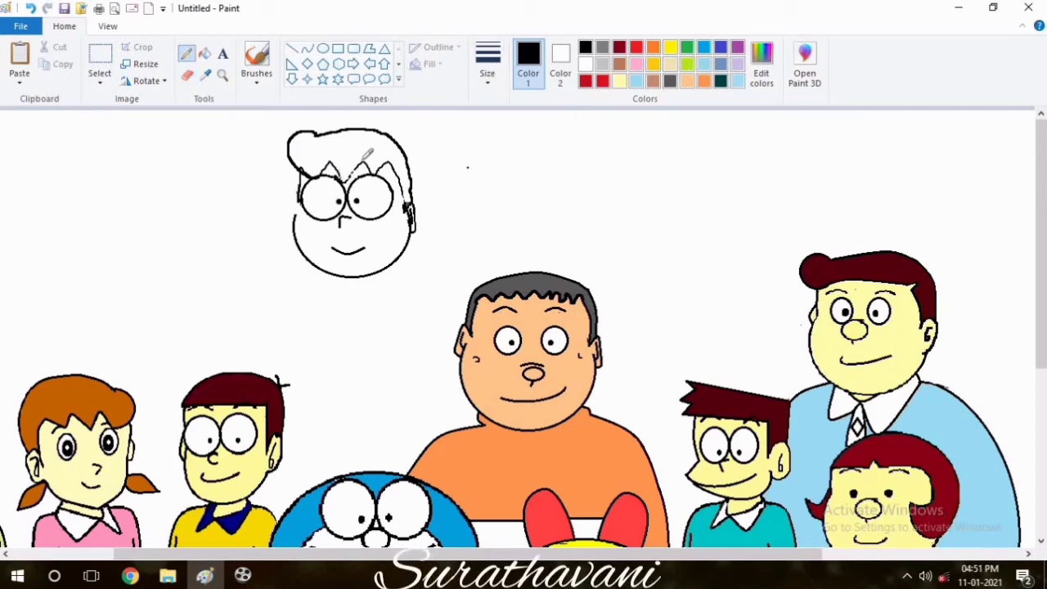
click(489, 83)
click(494, 136)
drag(299, 190, 296, 170)
mouse_move(407, 246)
mouse_down()
mouse_move(431, 238)
mouse_move(417, 238)
mouse_move(425, 214)
mouse_up()
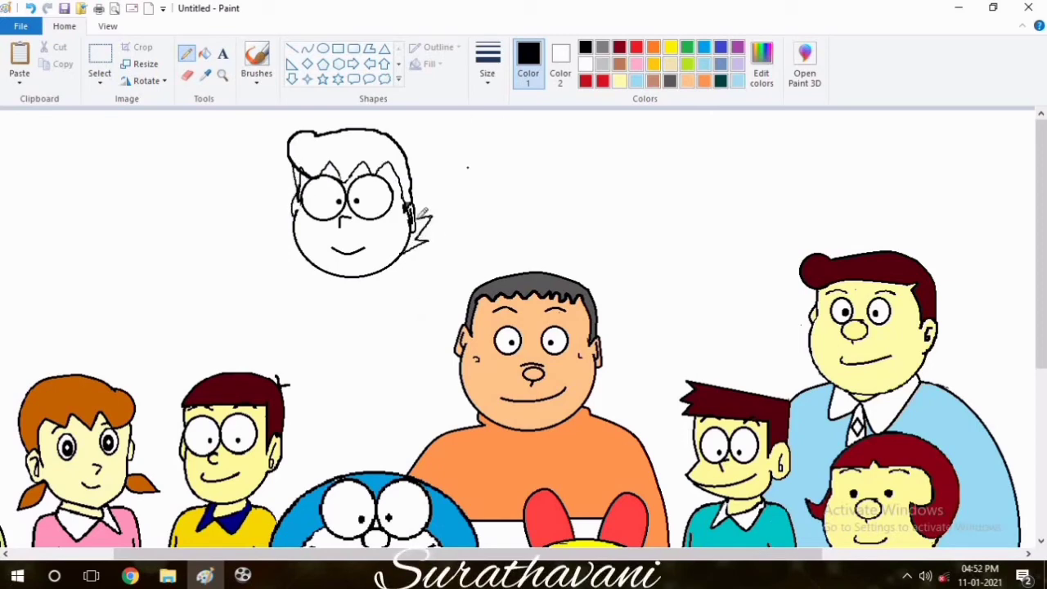
Draw a short neck line under the chin and two pointed shirt collar flaps with the Curve tool
click(306, 48)
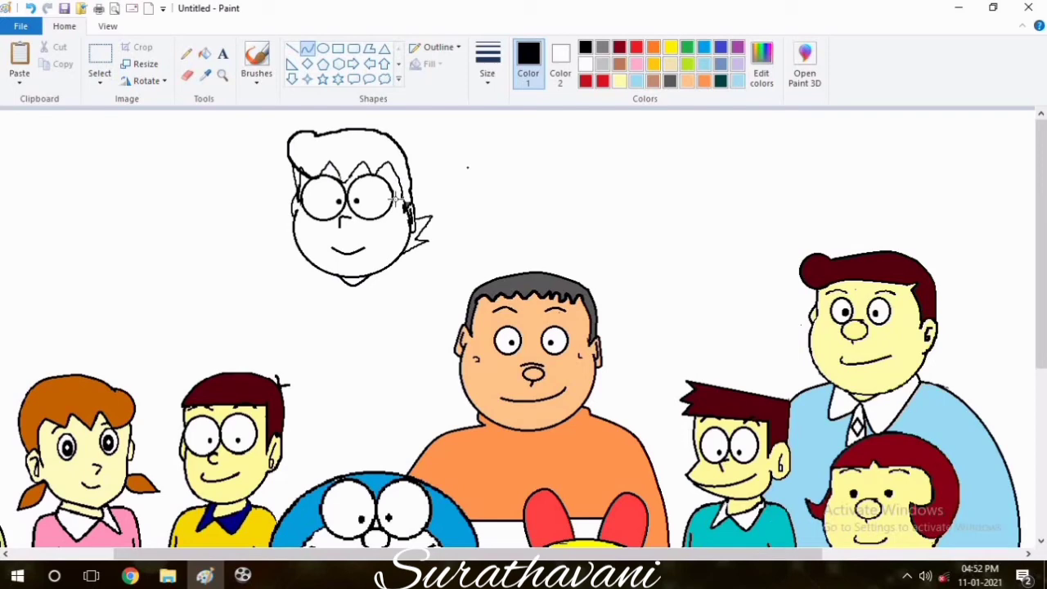
drag(370, 275, 353, 289)
click(374, 306)
click(376, 306)
mouse_move(338, 276)
mouse_down()
mouse_move(354, 289)
mouse_move(327, 307)
mouse_up()
Select the whole new head with its collar and move it down beside the large boy's head, behind Doraemon
click(100, 55)
drag(200, 114, 439, 306)
mouse_move(387, 261)
mouse_down()
mouse_move(399, 313)
mouse_move(393, 346)
mouse_move(445, 433)
mouse_up()
click(530, 280)
Draw curved shoulder and outer arm lines from the collar down to the large boy's shirt and to Doraemon
click(307, 50)
drag(419, 400, 440, 375)
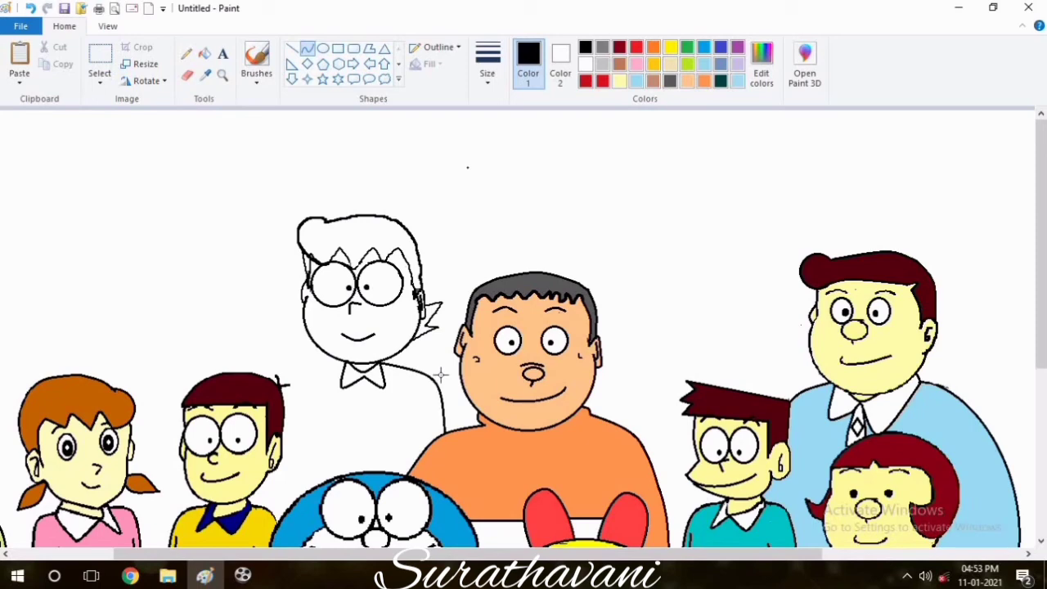
drag(344, 358, 274, 513)
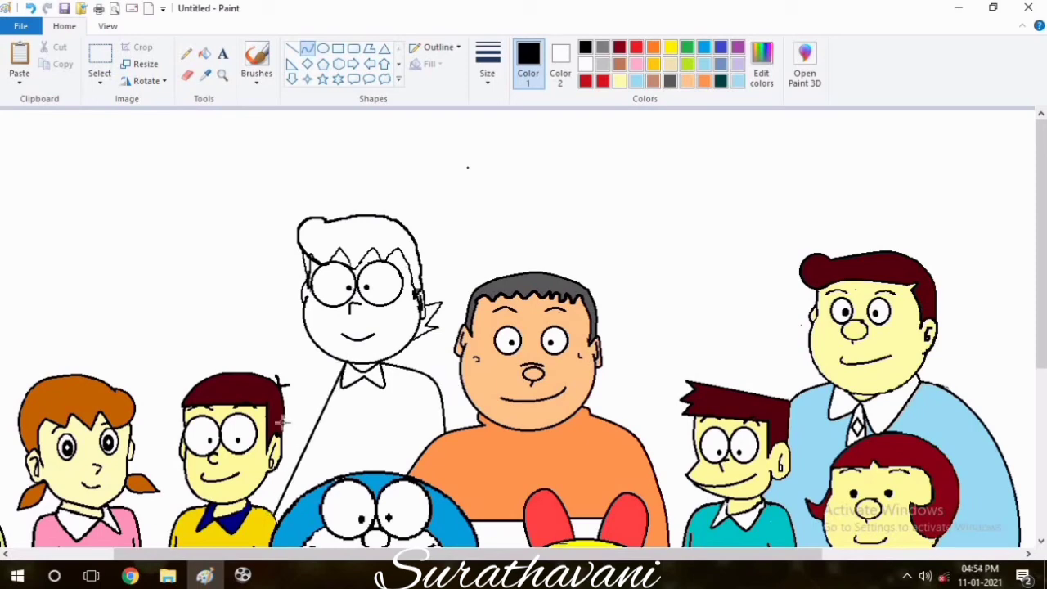
mouse_move(284, 423)
mouse_down()
mouse_move(273, 370)
mouse_move(288, 372)
mouse_up()
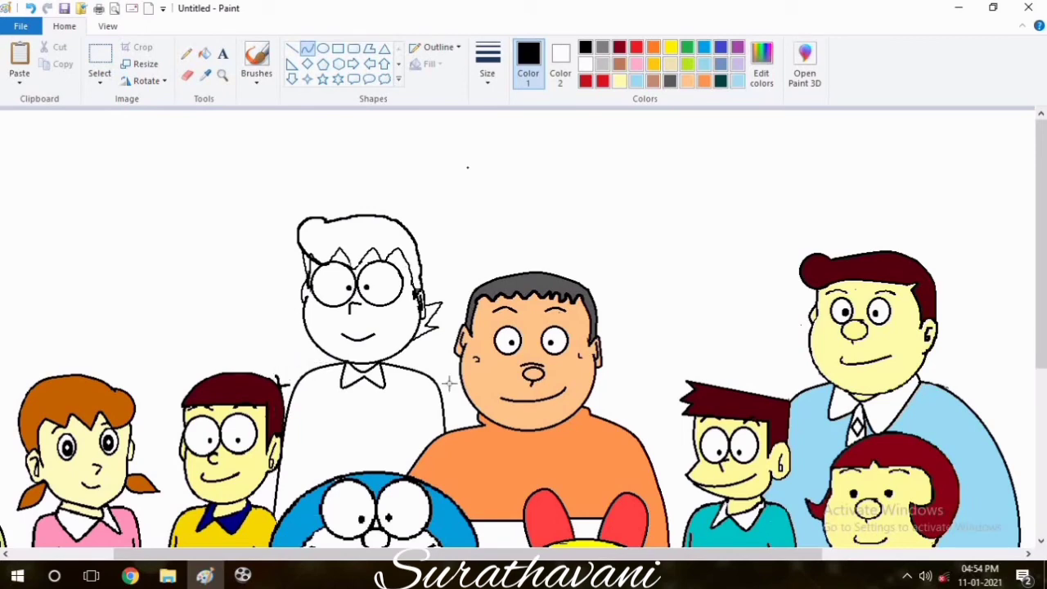
Draw the inner arm lines on both sides of the new character's torso with the Curve tool
mouse_move(417, 404)
mouse_down()
mouse_move(421, 453)
mouse_move(420, 440)
mouse_up()
click(419, 440)
drag(318, 409, 327, 480)
drag(312, 443, 309, 445)
click(309, 447)
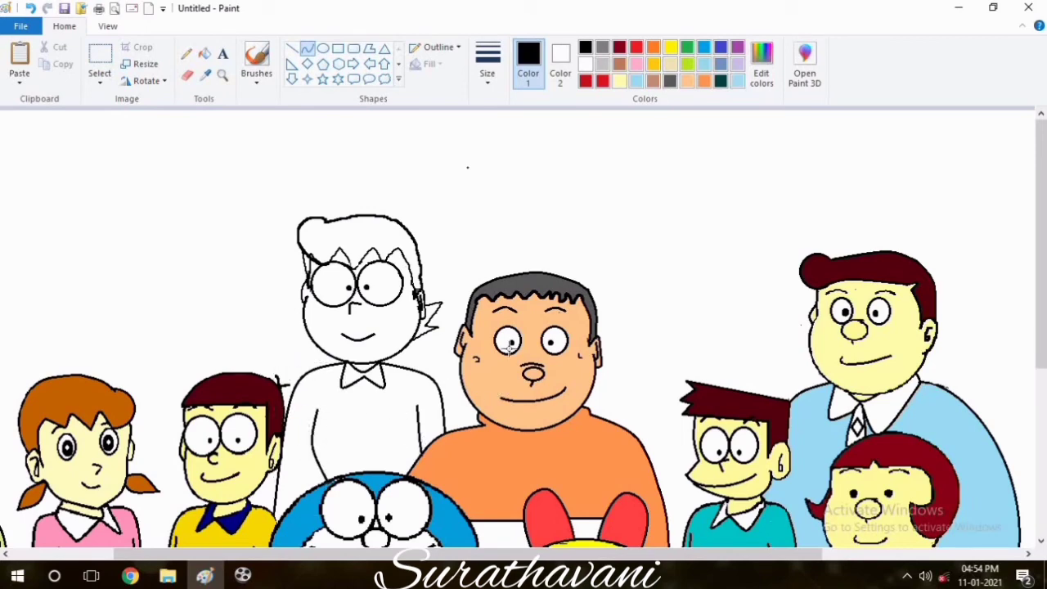
Fill the new character's hair with dark red and her face with a light yellow mixed from the palette's pale yellow
click(620, 47)
click(204, 53)
click(372, 227)
click(619, 80)
click(761, 66)
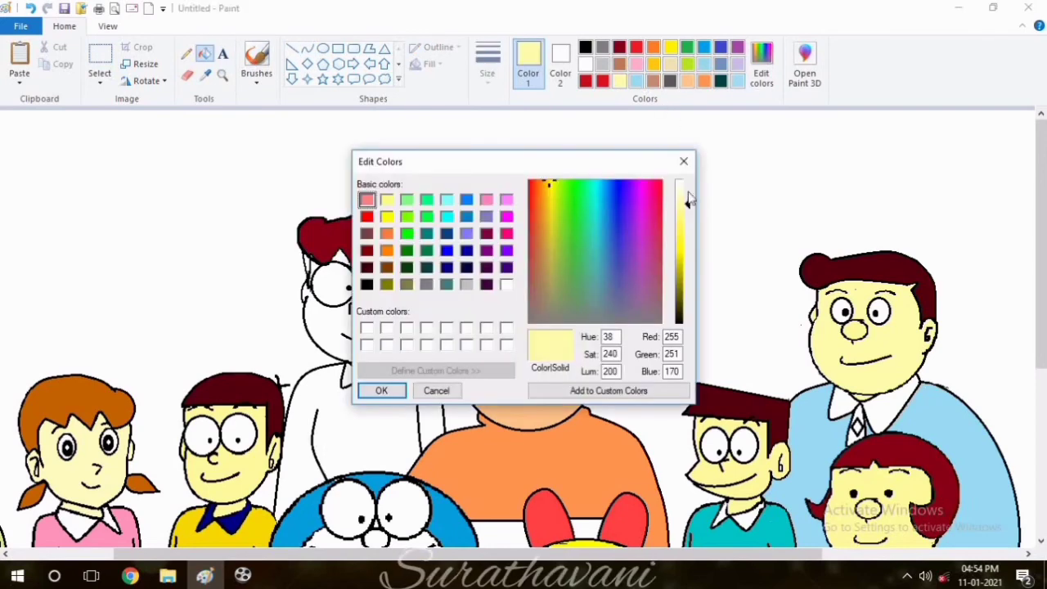
click(381, 390)
click(360, 331)
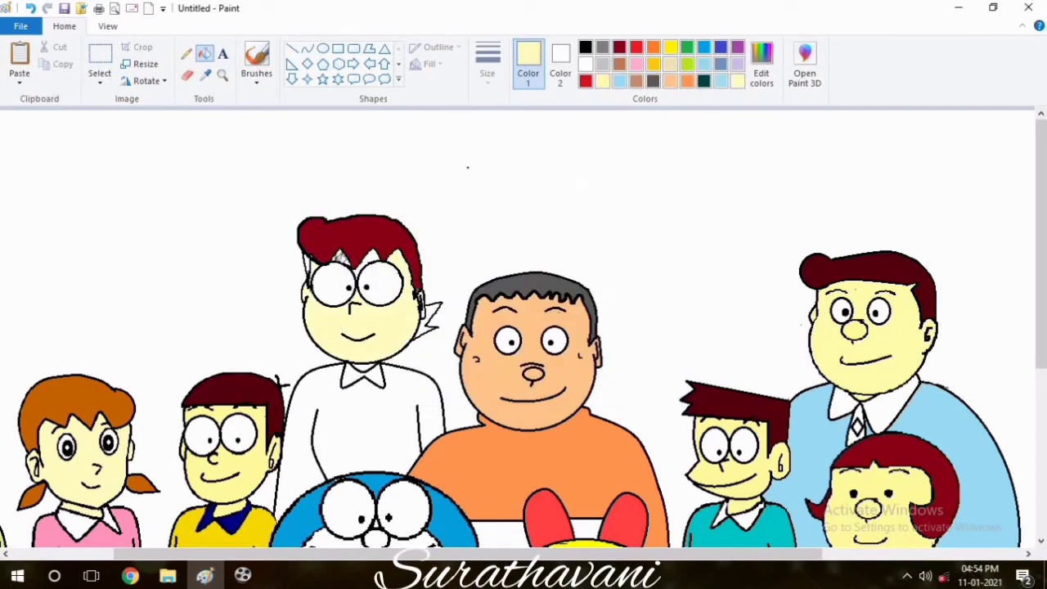
Fill the new character's remaining hair strands and spiky tuft with dark red, and her ear with light yellow
click(620, 47)
click(309, 262)
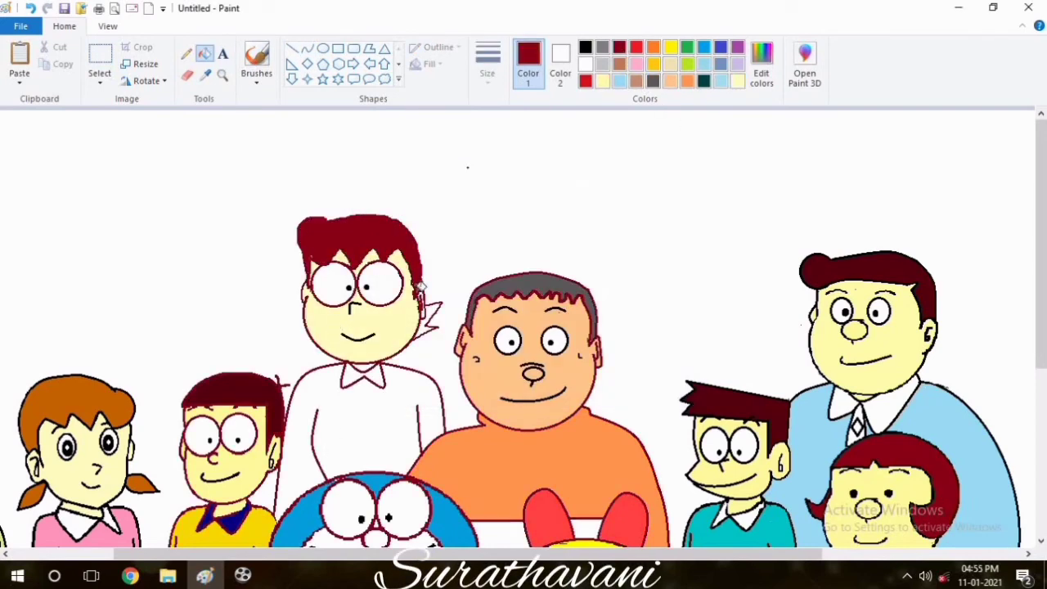
click(738, 80)
click(422, 311)
click(619, 48)
click(426, 324)
Mix a stronger pink from the palette's rose and fill the new character's top with it, returning to light yellow as the drawing colour
click(637, 64)
click(761, 65)
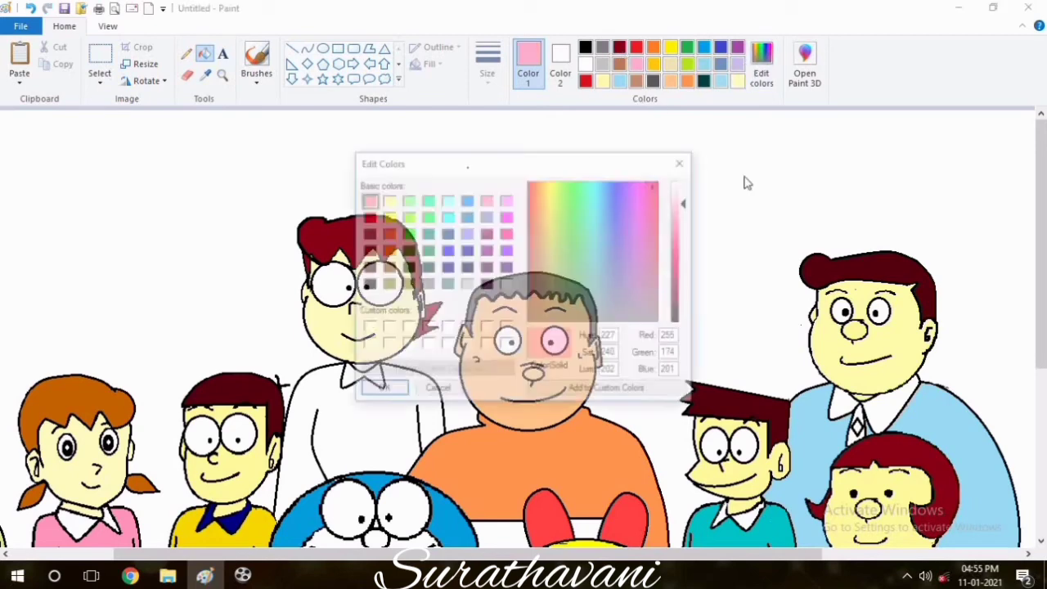
click(685, 228)
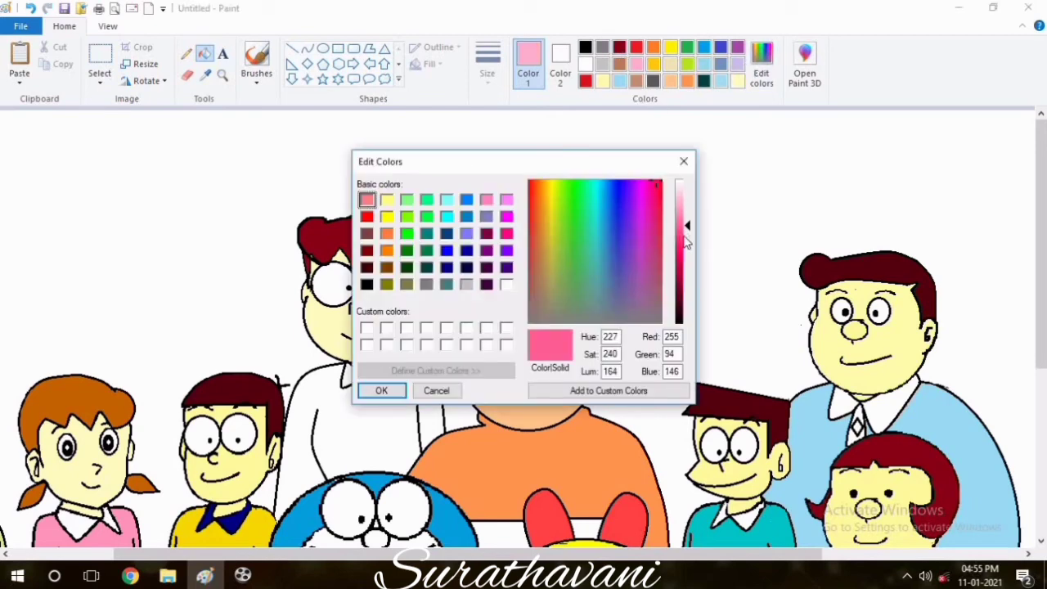
click(381, 390)
click(396, 386)
click(721, 80)
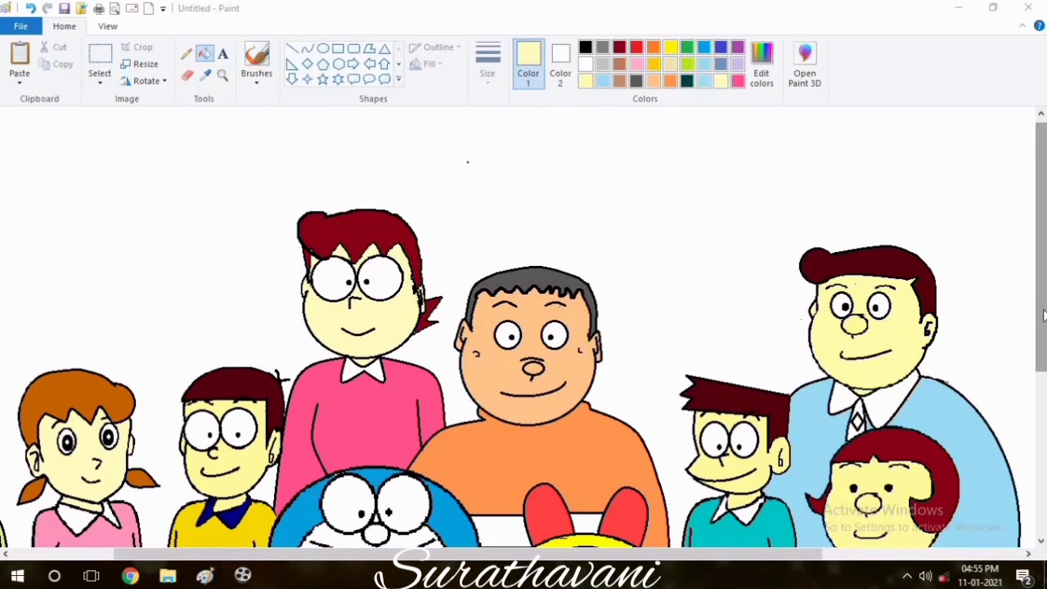
Fill the white background around the character group with lavender
drag(1040, 316, 1041, 468)
click(107, 27)
click(51, 74)
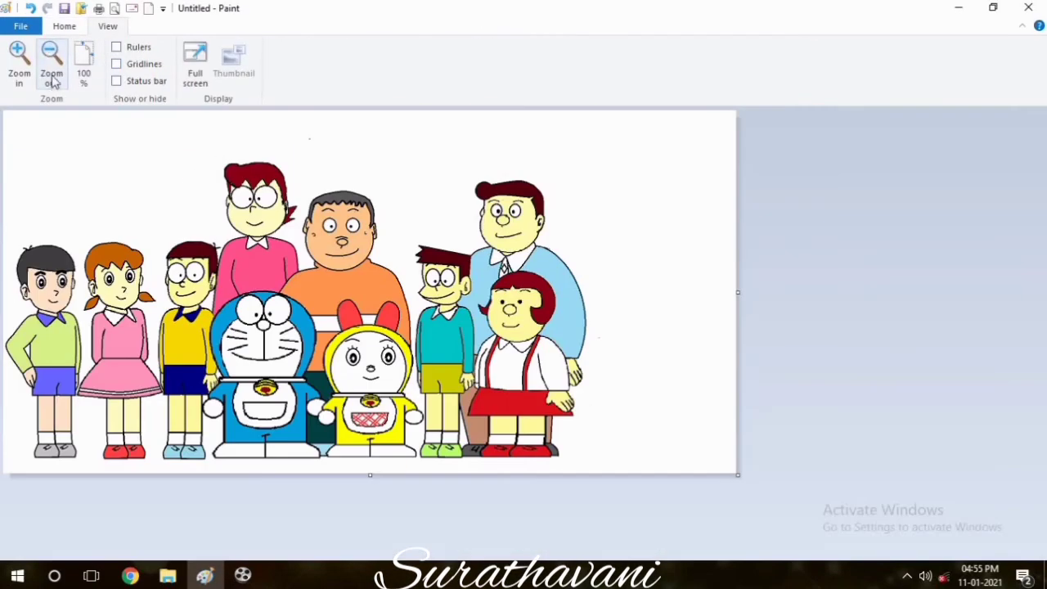
click(63, 26)
click(736, 64)
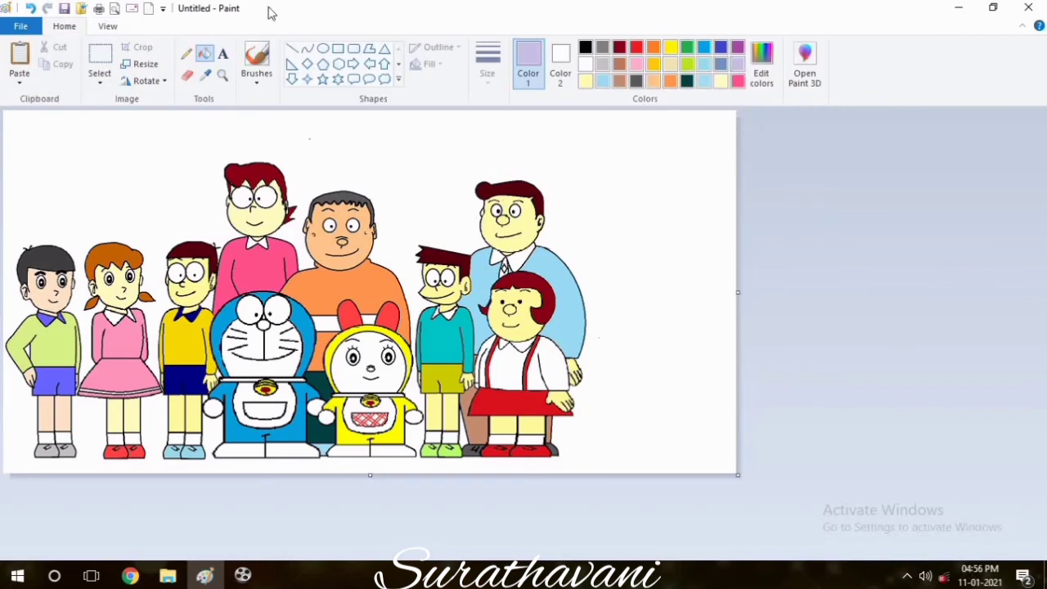
click(170, 123)
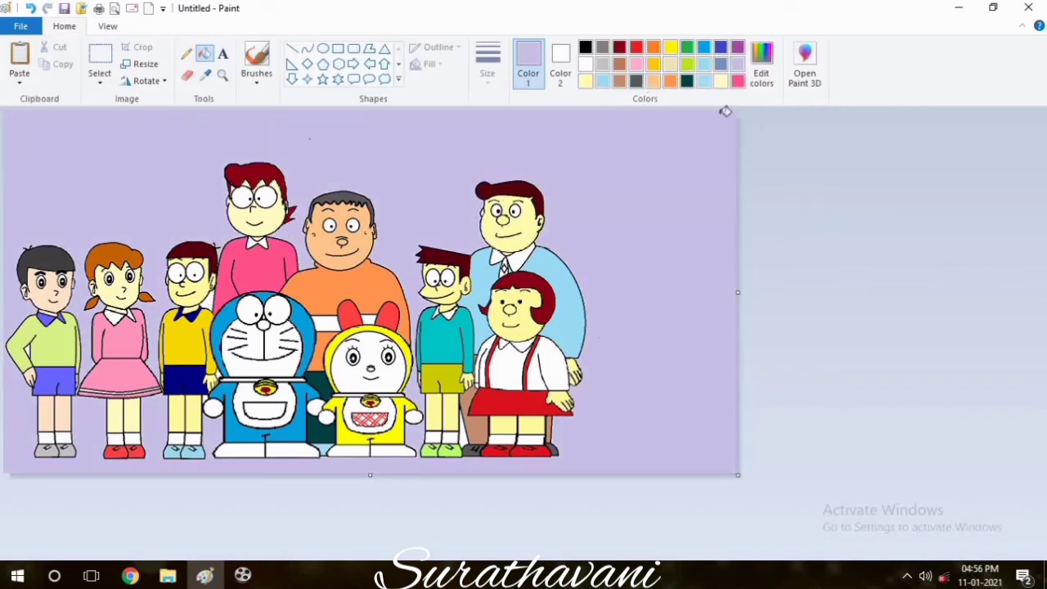
Draw a gold horizontal floor line behind the characters' legs, running between the canvas's side edges
click(656, 64)
click(291, 48)
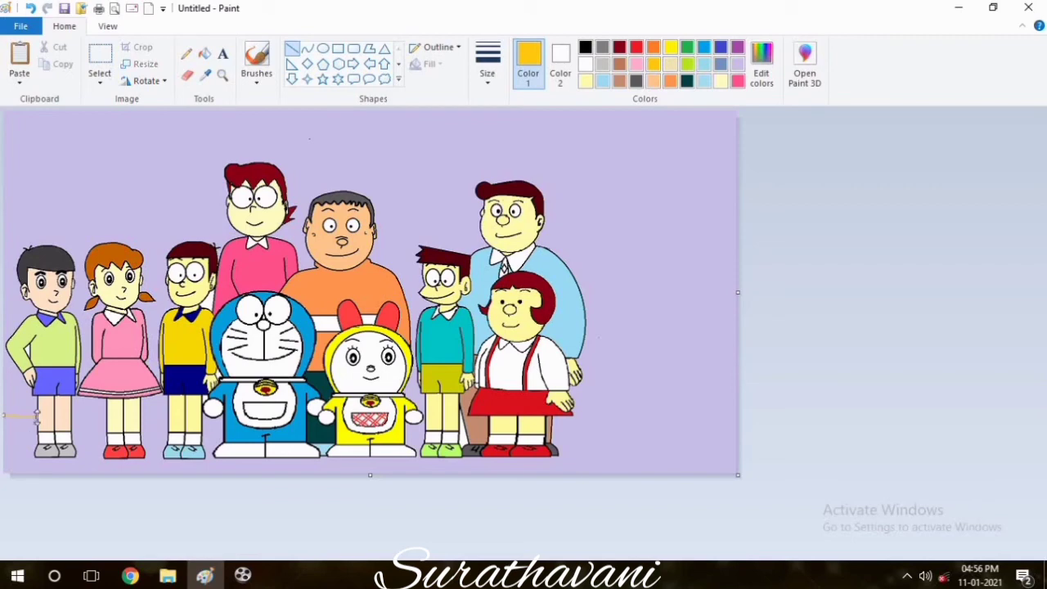
drag(71, 417, 169, 419)
drag(572, 414, 741, 413)
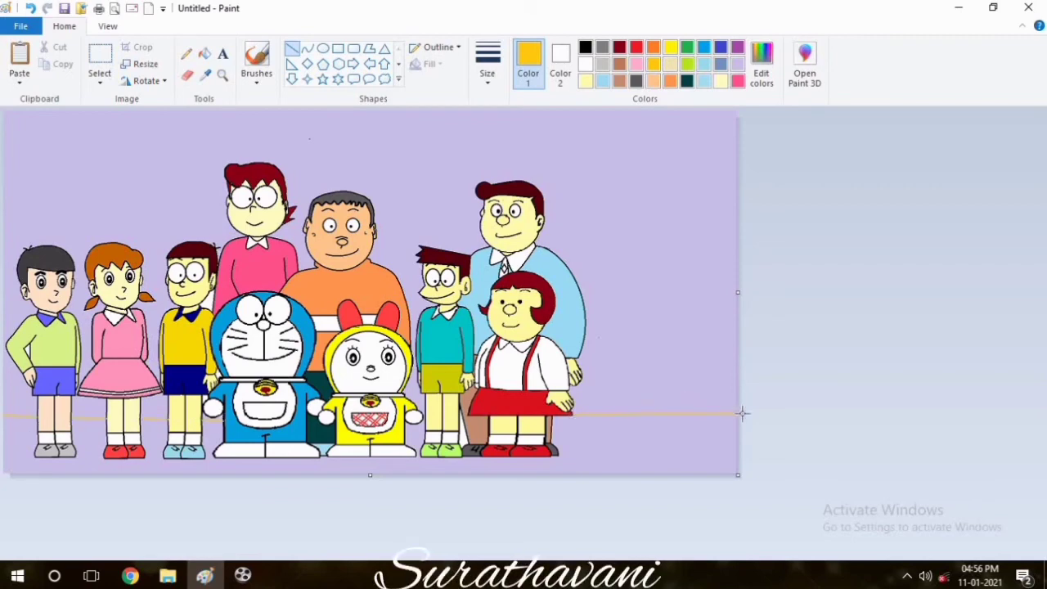
Fill the floor area below the gold line with gold, refill it with blue-grey, and settle on purple
click(204, 53)
click(98, 439)
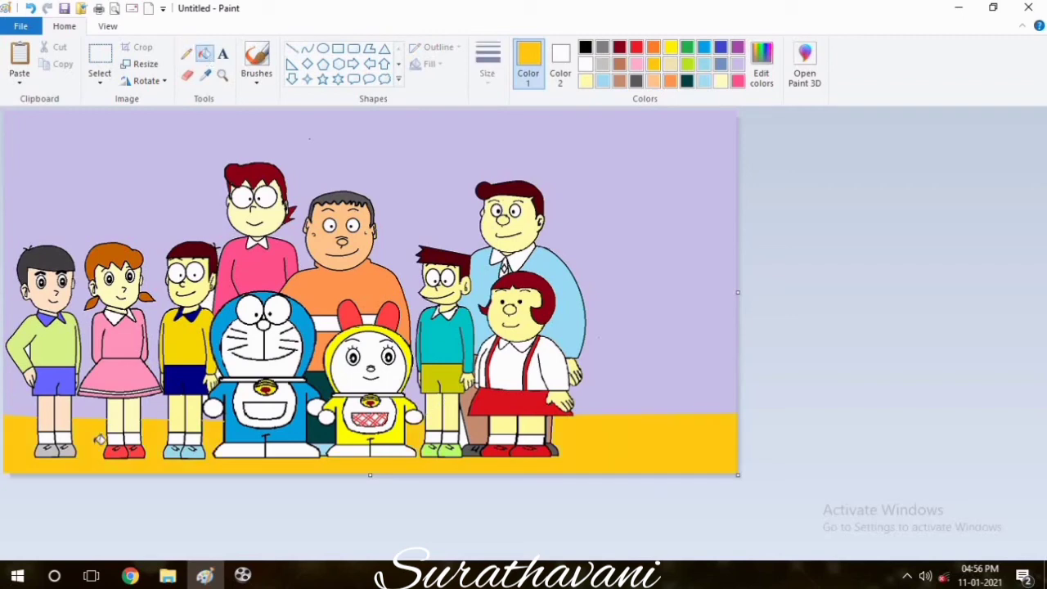
click(720, 64)
click(638, 414)
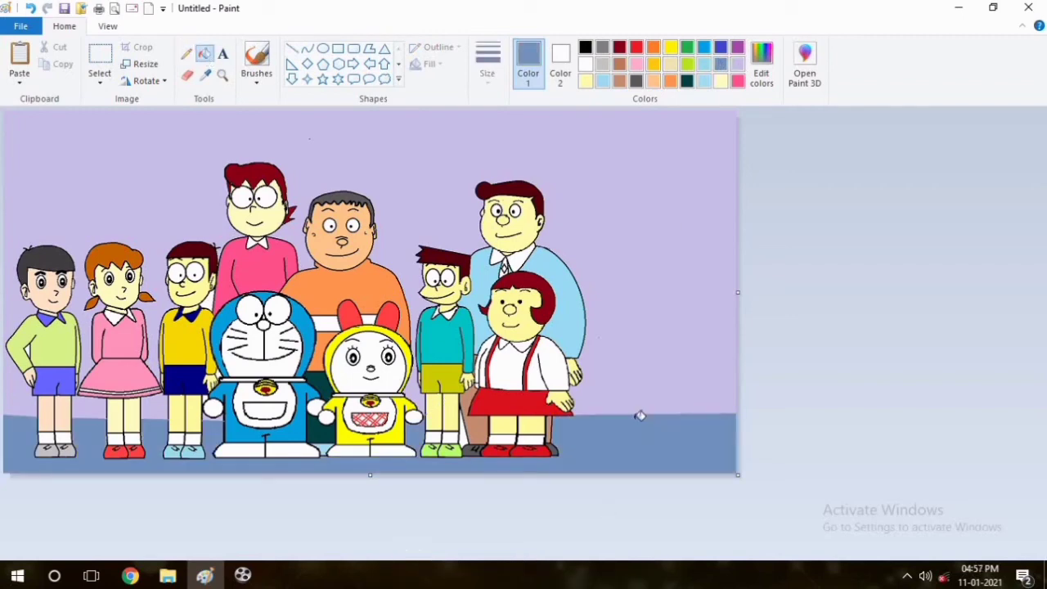
click(737, 47)
click(605, 439)
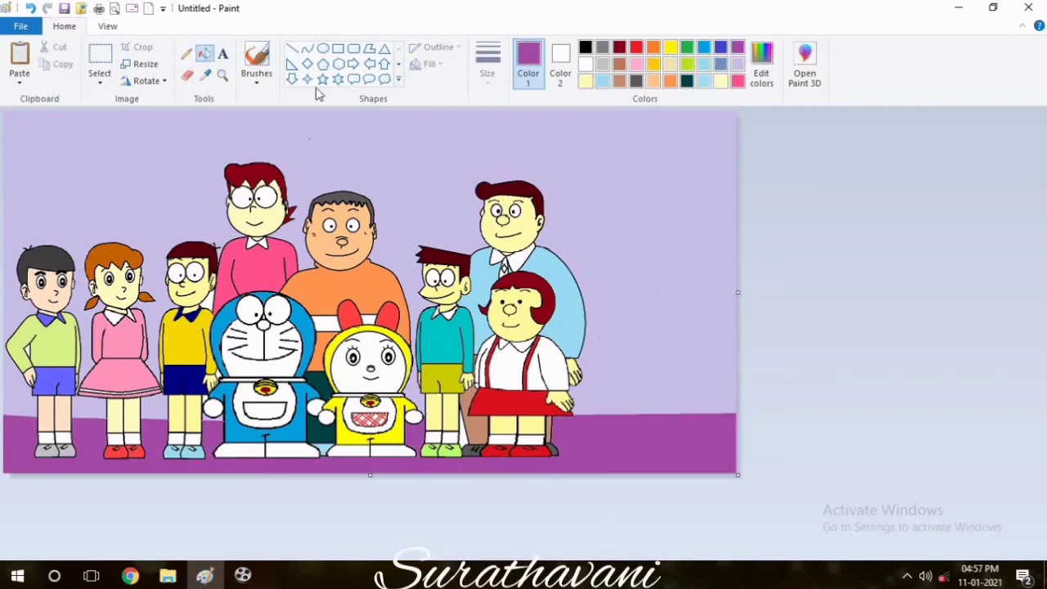
click(186, 53)
click(737, 65)
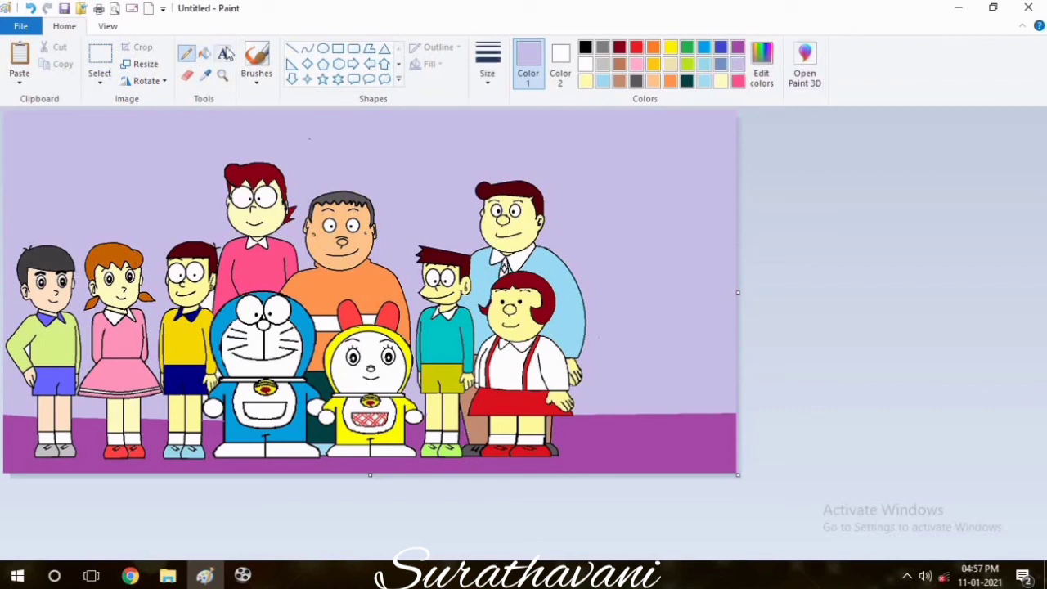
Mix an orange with red 255, green 153 and blue 51, and refill the large boy's sweater with it
click(204, 53)
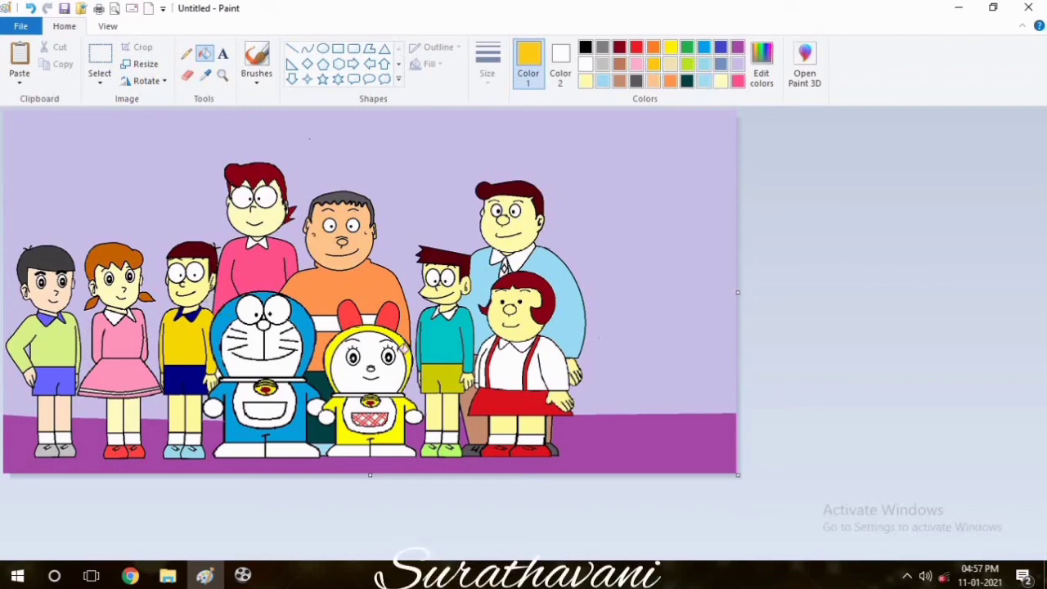
click(761, 65)
click(386, 251)
drag(685, 250, 685, 239)
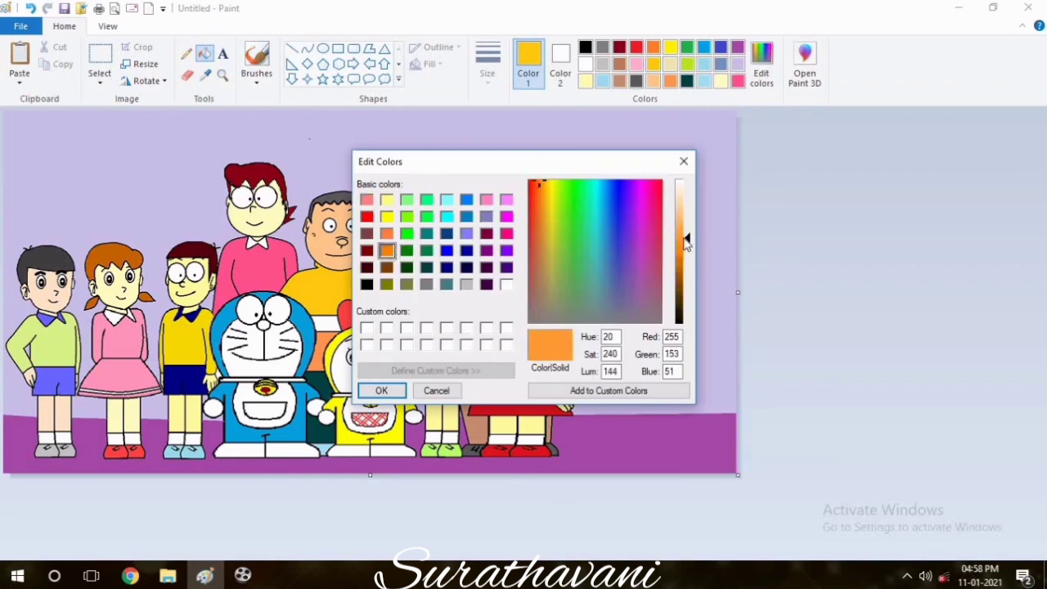
click(381, 390)
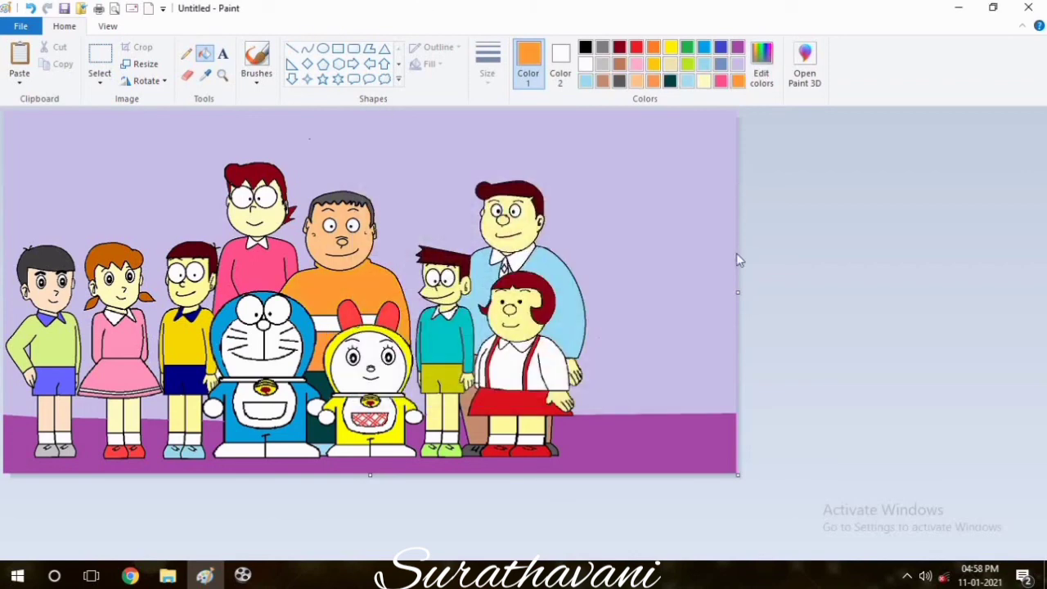
Trim the empty strip off the canvas's right side and place a text box with black text along the floor's lower-right edge
drag(737, 292, 594, 294)
click(223, 53)
drag(473, 456, 677, 489)
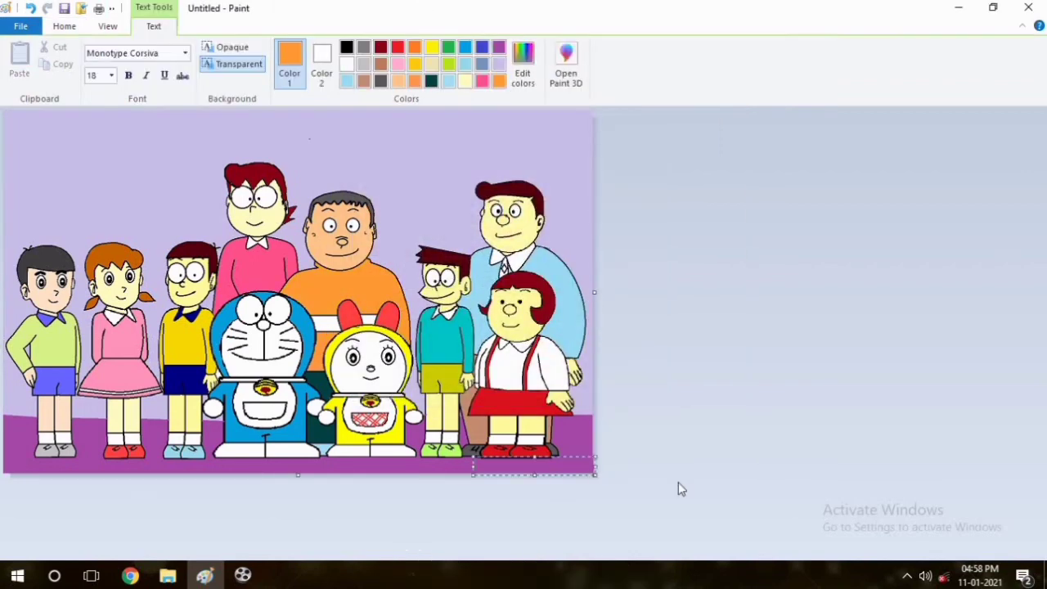
click(346, 46)
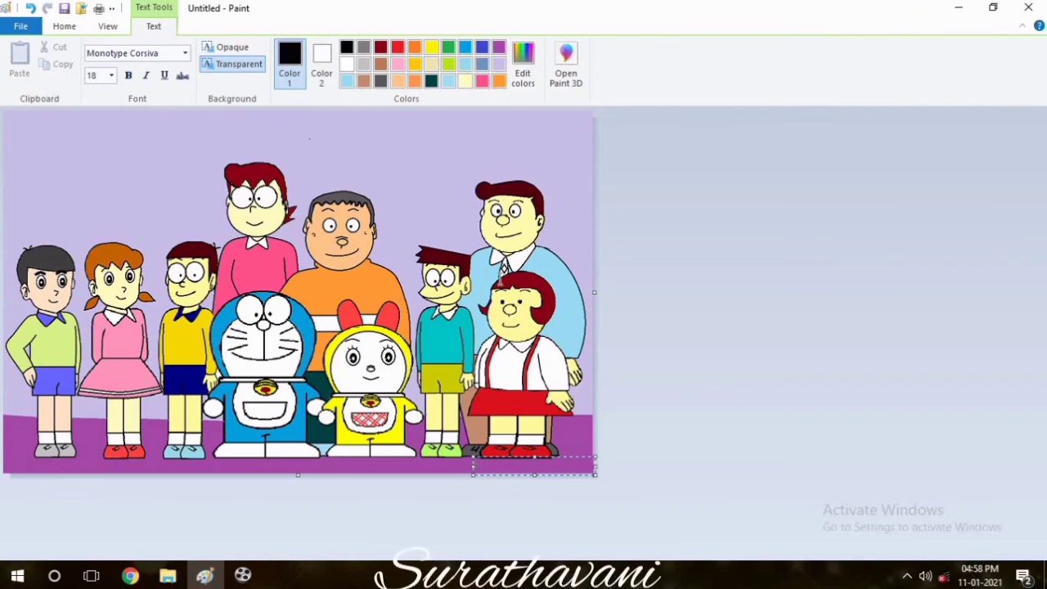
Enter the artist's signature in the text box at font size 24 and make it bold
click(110, 75)
click(99, 224)
text(surathavani)
drag(475, 466, 531, 466)
click(129, 75)
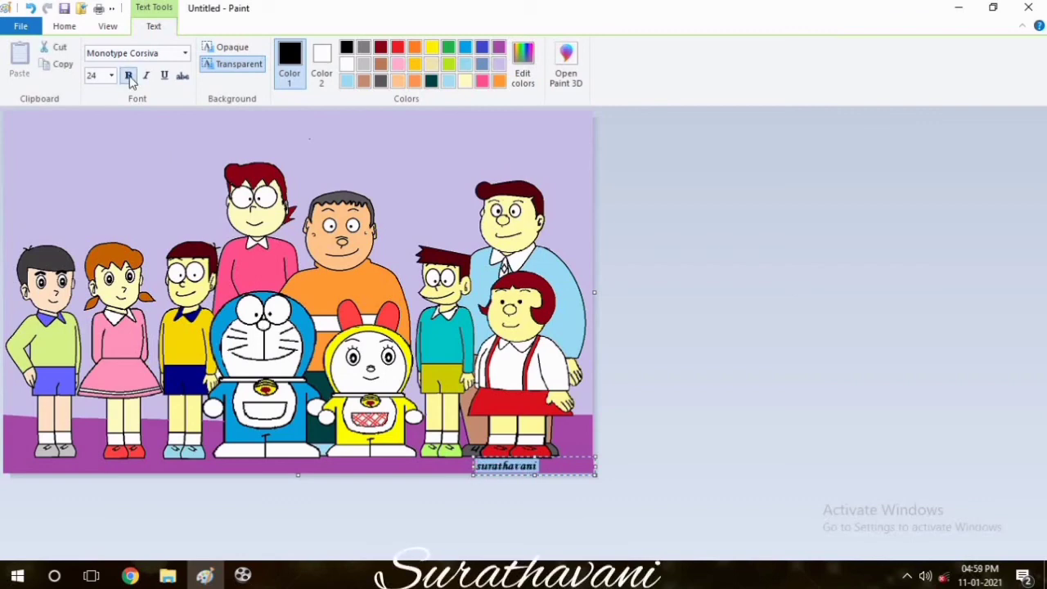
Narrow the text box to fit the signature, move it into the canvas's lower-right corner and commit the text
drag(596, 467, 544, 467)
drag(526, 456, 578, 457)
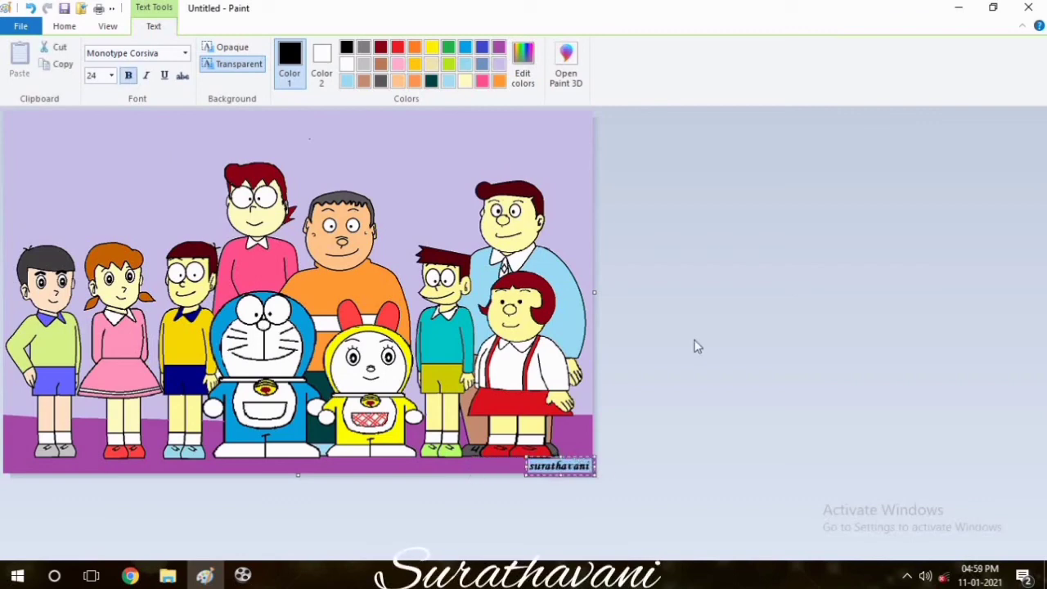
click(509, 303)
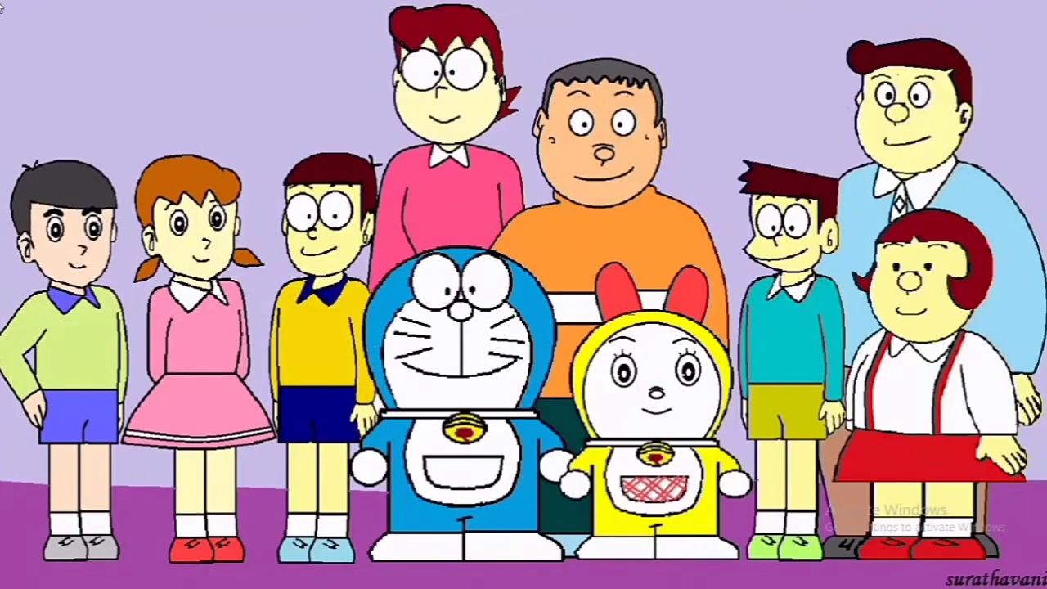